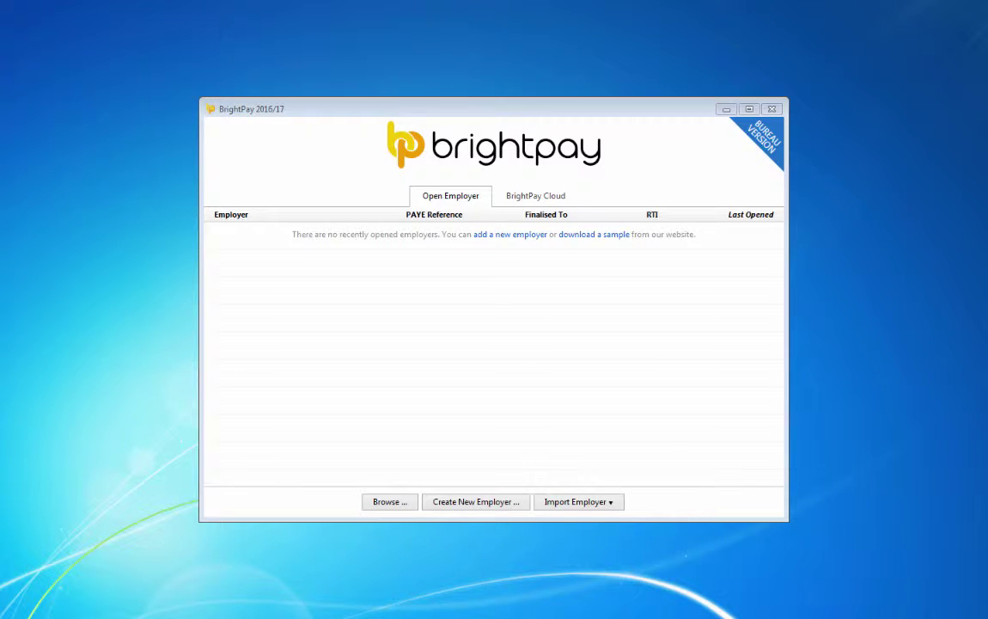
# Step: Start a new employer and enter Sample Company's name, address, registration details and four departments
pyautogui.click(479, 502)
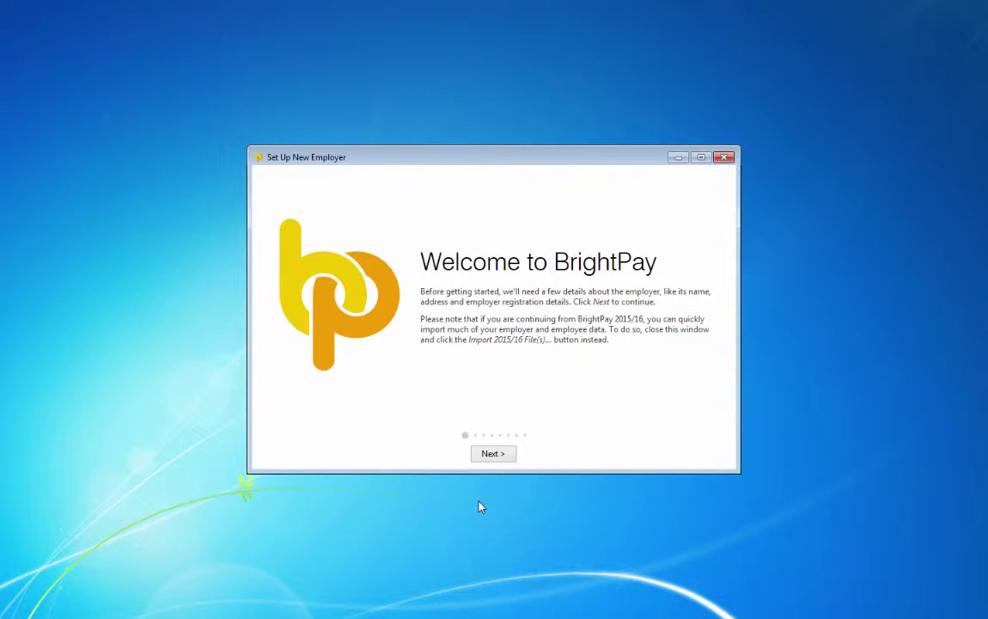
pyautogui.click(489, 455)
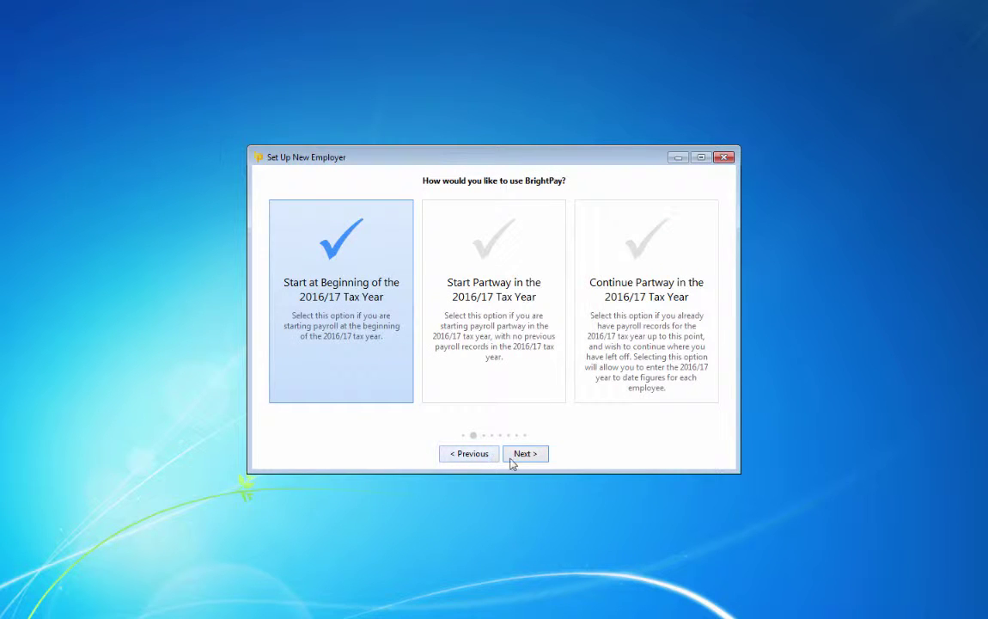
pyautogui.click(527, 457)
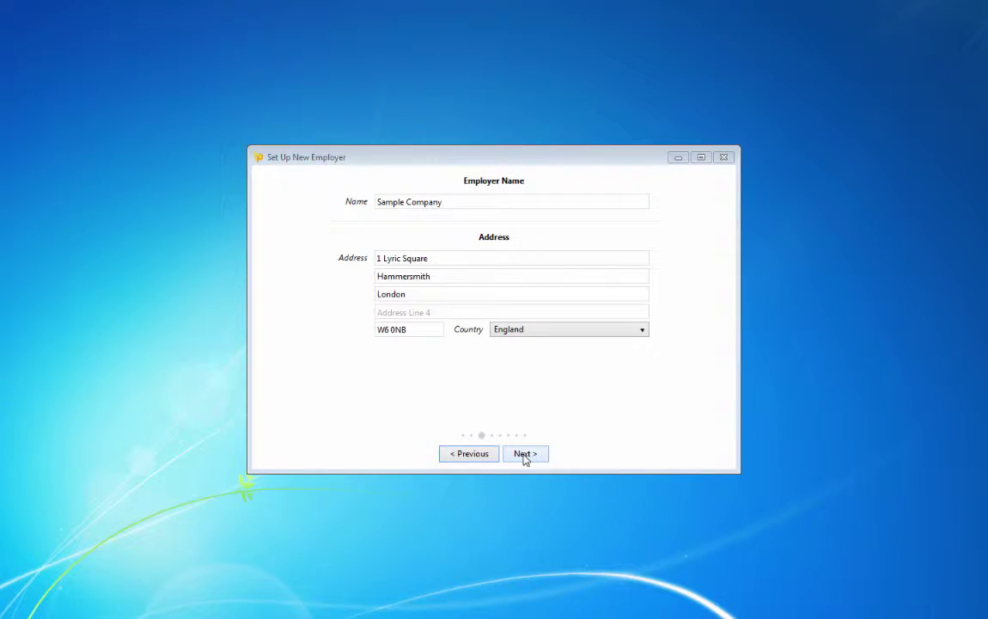
pyautogui.click(525, 456)
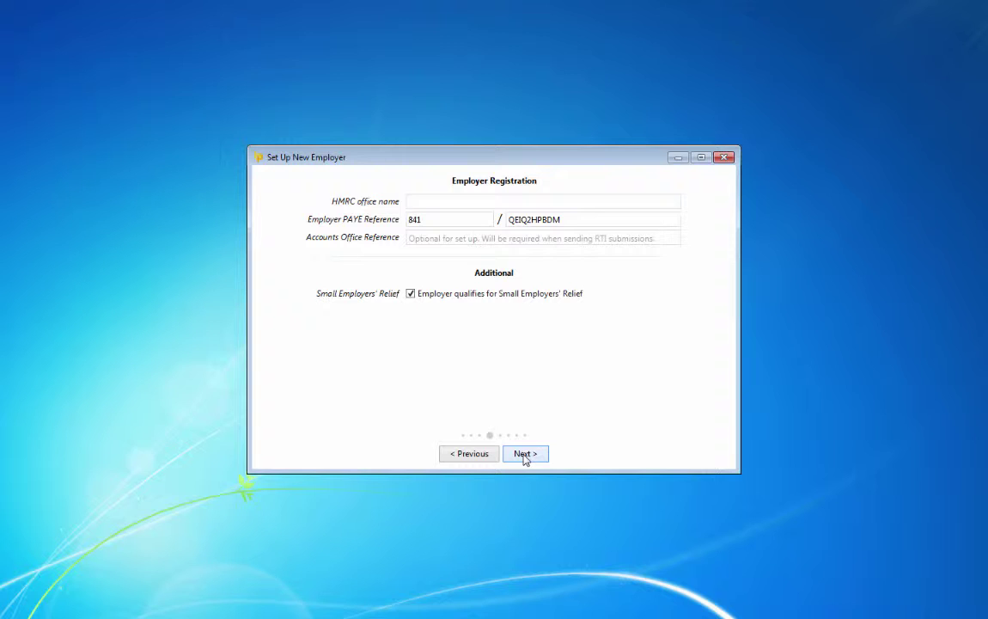
pyautogui.click(526, 455)
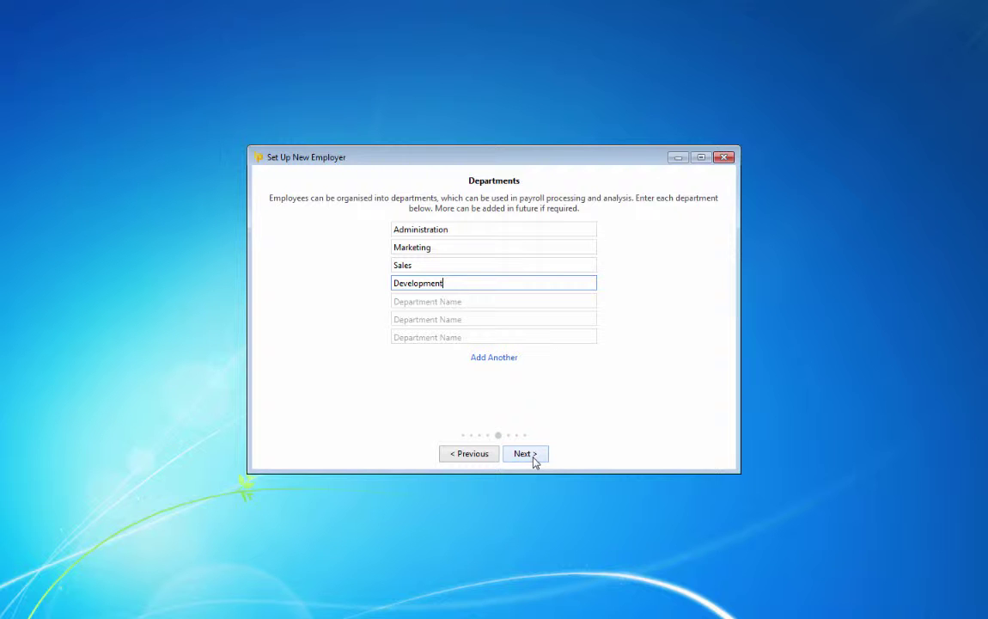
pyautogui.click(534, 459)
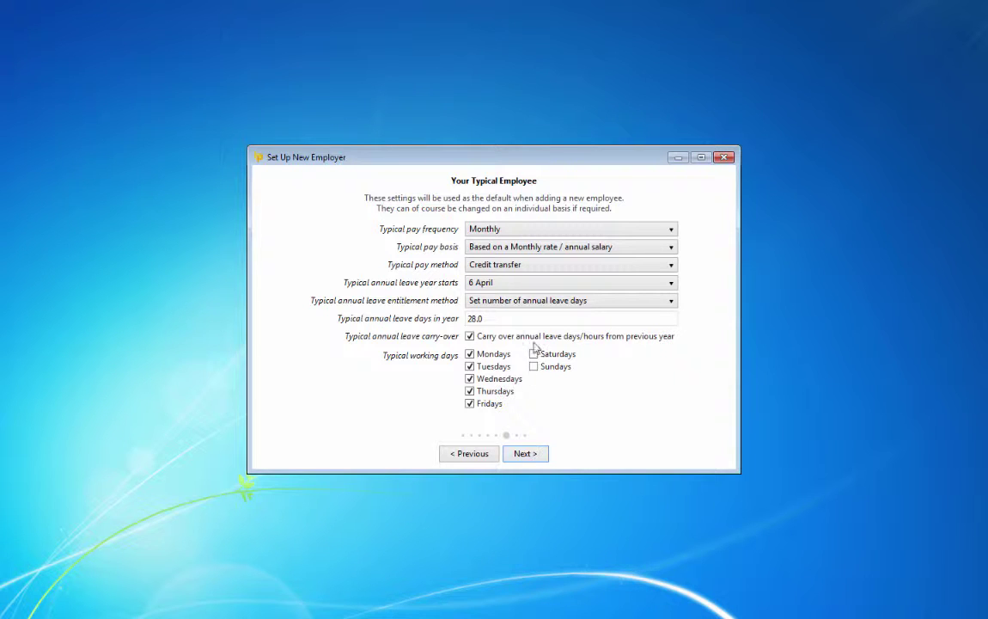
# Step: Set Cash as the typical pay method and keep Monthly as the pay frequency
pyautogui.click(529, 267)
pyautogui.click(523, 281)
pyautogui.click(663, 230)
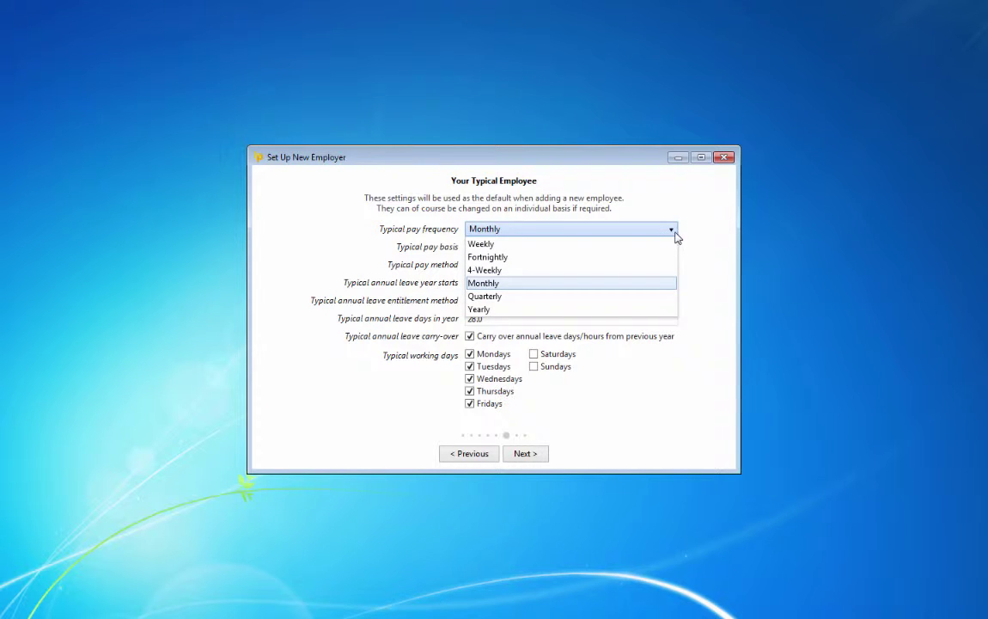
pyautogui.click(696, 239)
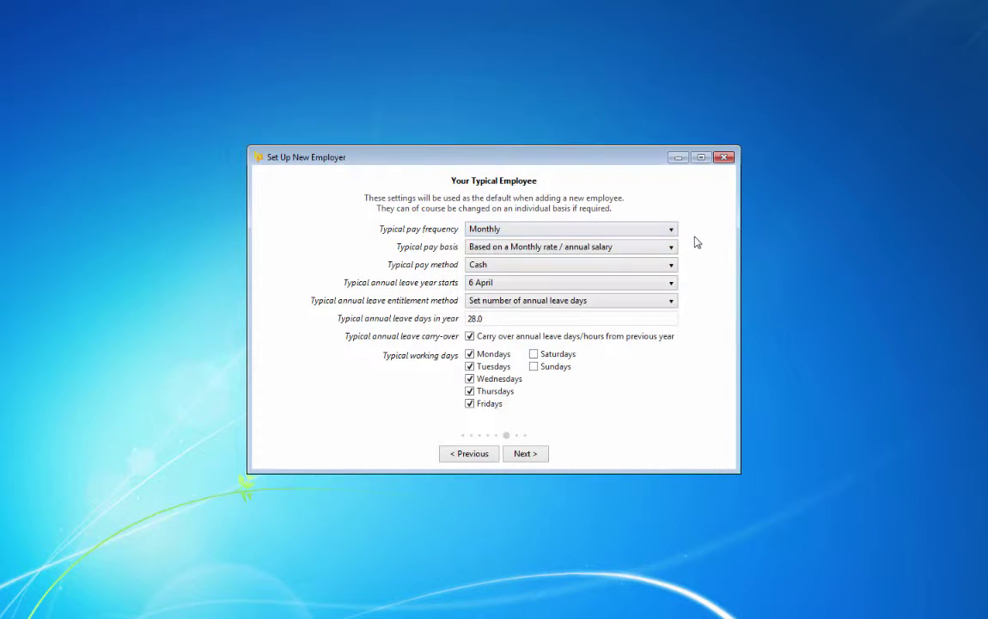
# Step: Enter a 1 May, 2016 auto enrolment staging date and save the employer file
pyautogui.click(536, 455)
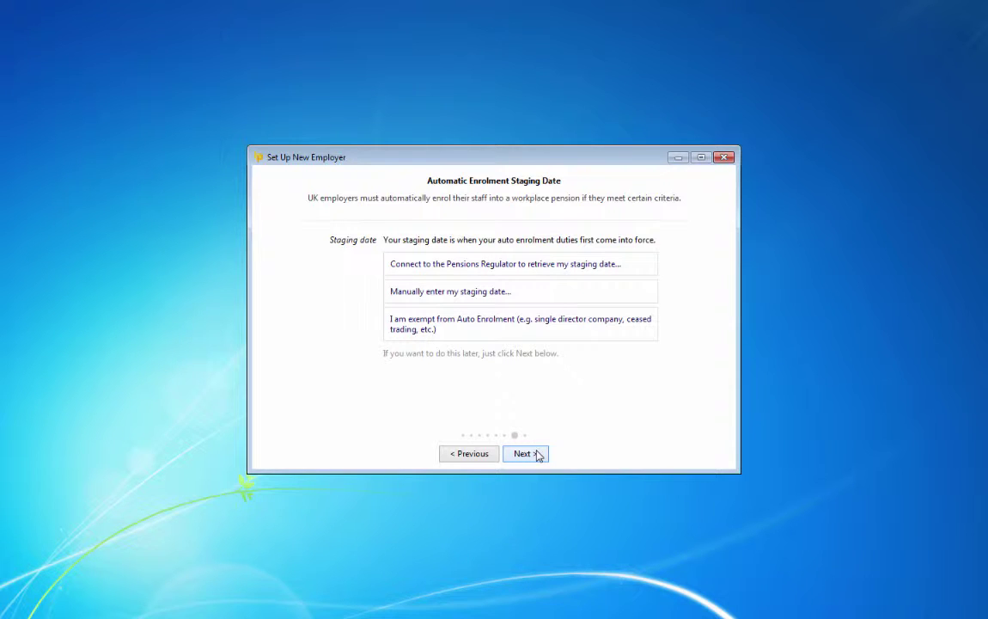
pyautogui.click(450, 291)
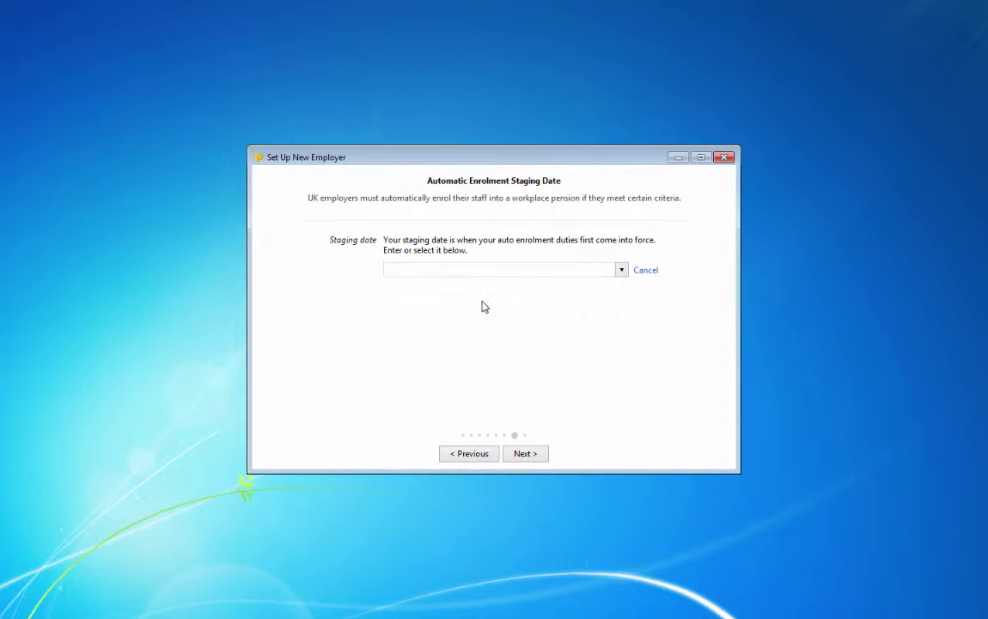
pyautogui.click(569, 272)
pyautogui.write('1 May, 2016')
pyautogui.click(523, 458)
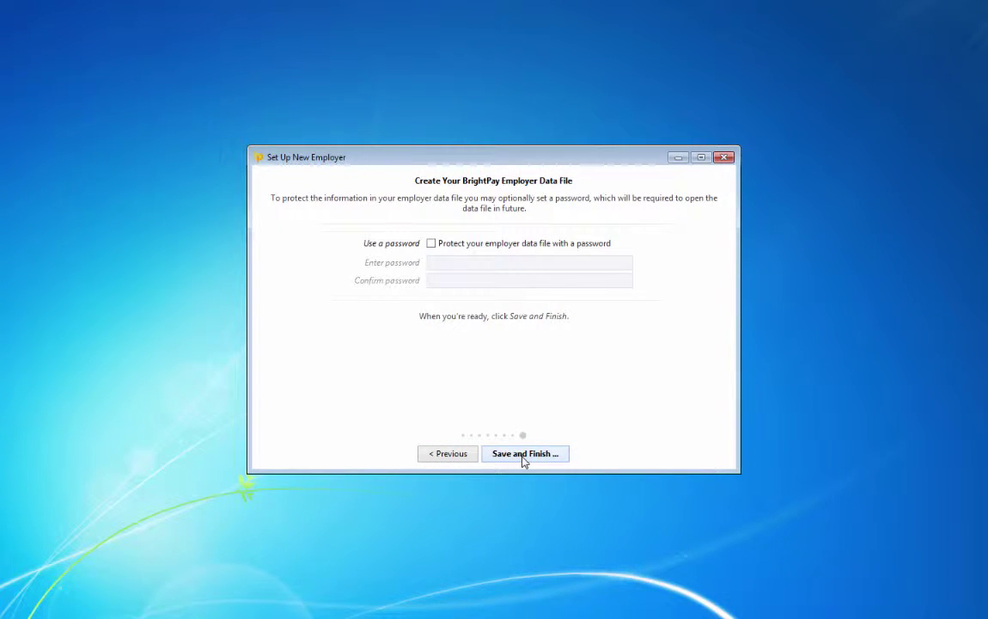
pyautogui.click(523, 458)
pyautogui.click(553, 476)
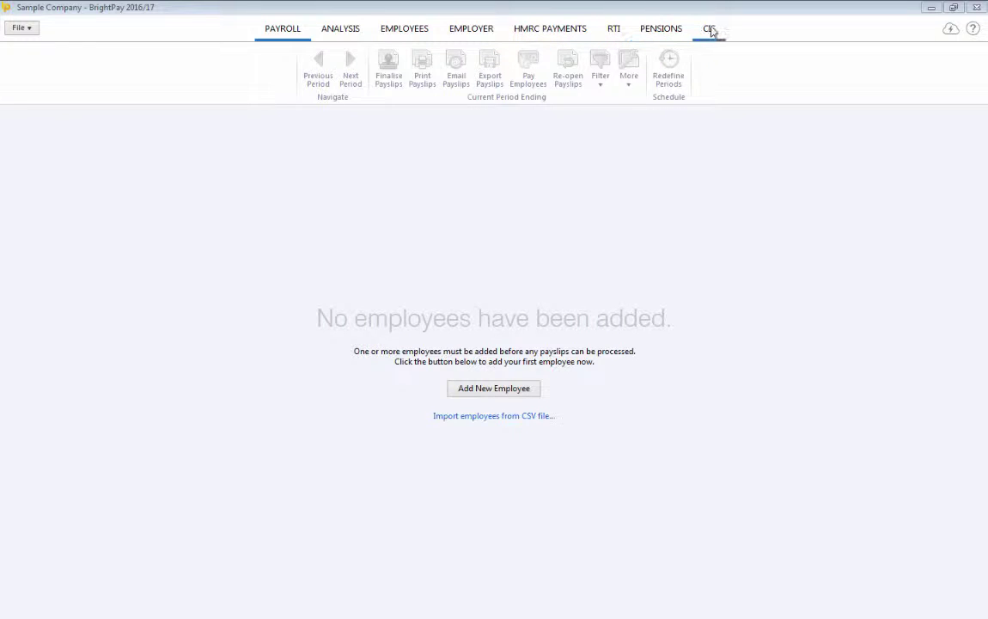
# Step: Review Sample Company's basic information, registration details, typical employee defaults and RTI sender settings
pyautogui.click(471, 34)
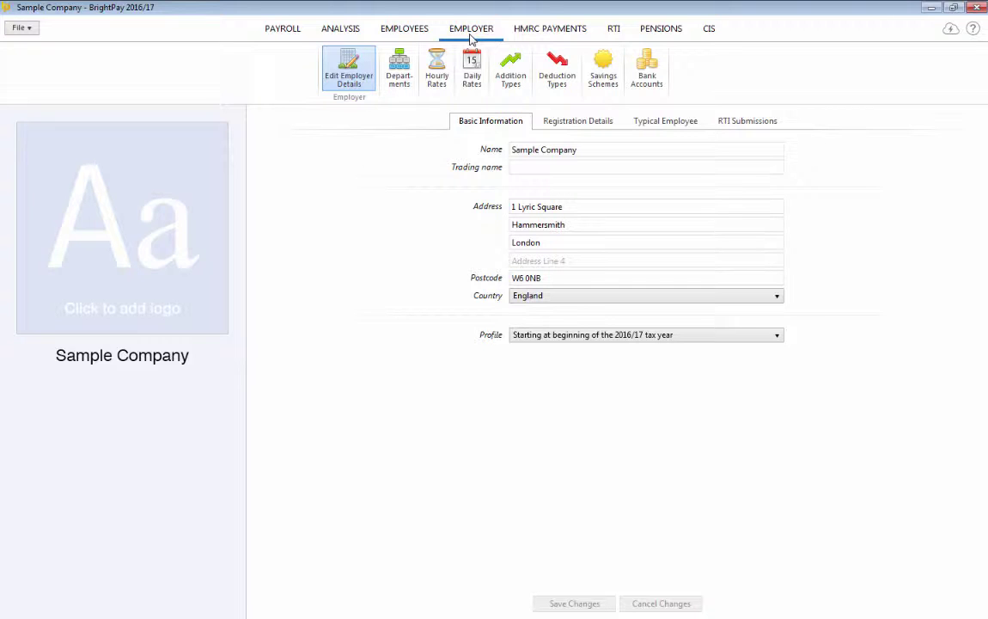
pyautogui.click(543, 119)
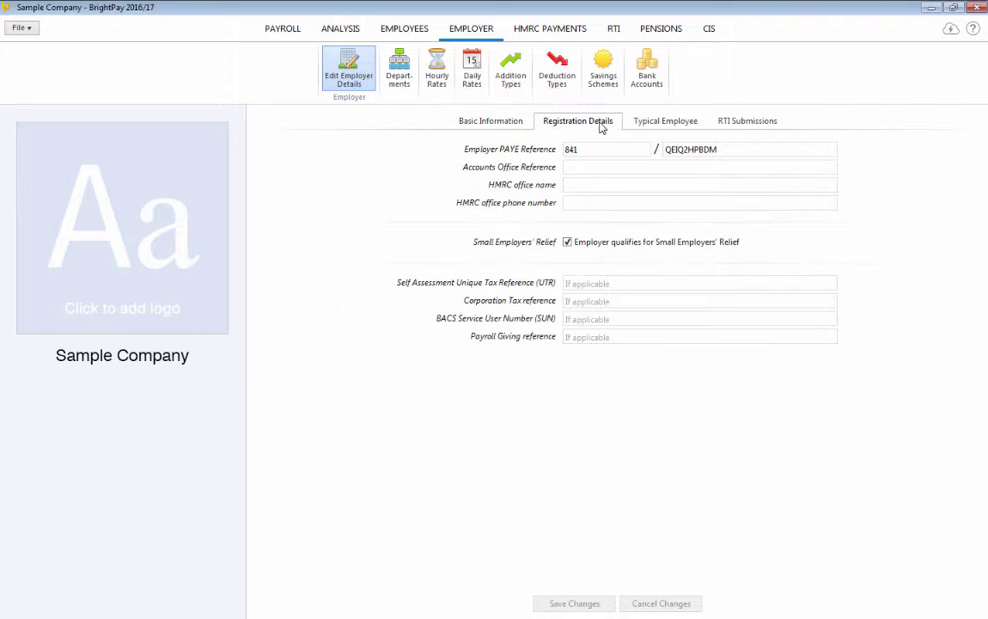
pyautogui.click(667, 123)
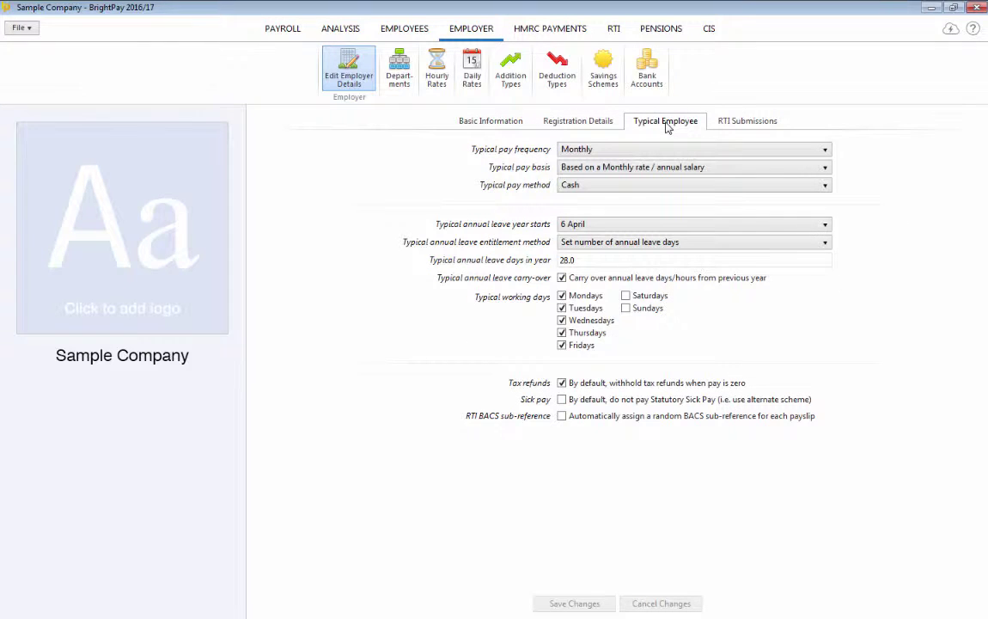
pyautogui.click(748, 123)
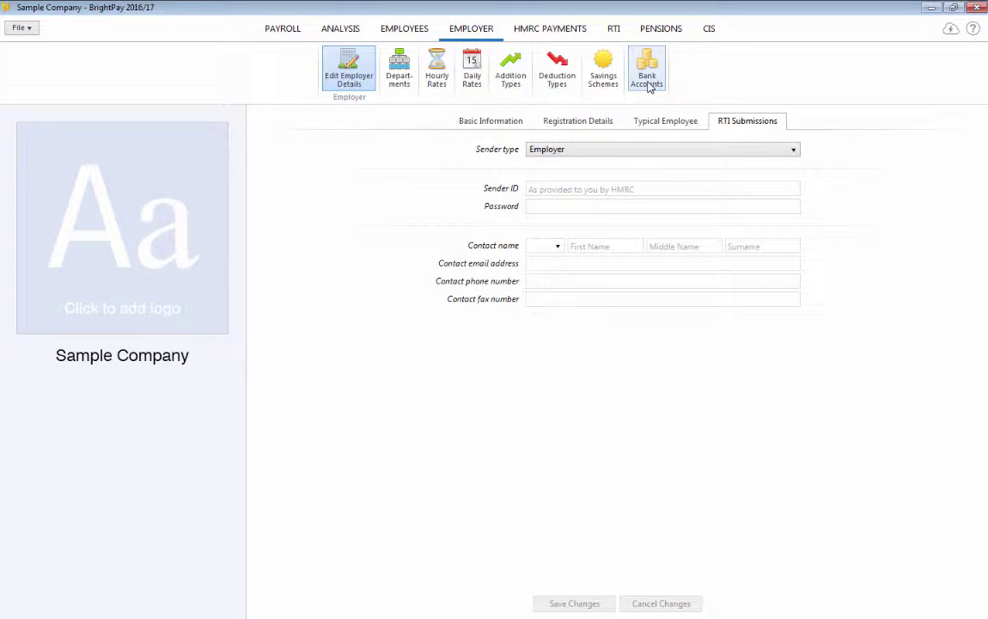
# Step: Create a new employee record, filling in the Personal through HR tabs, and save it
pyautogui.click(409, 34)
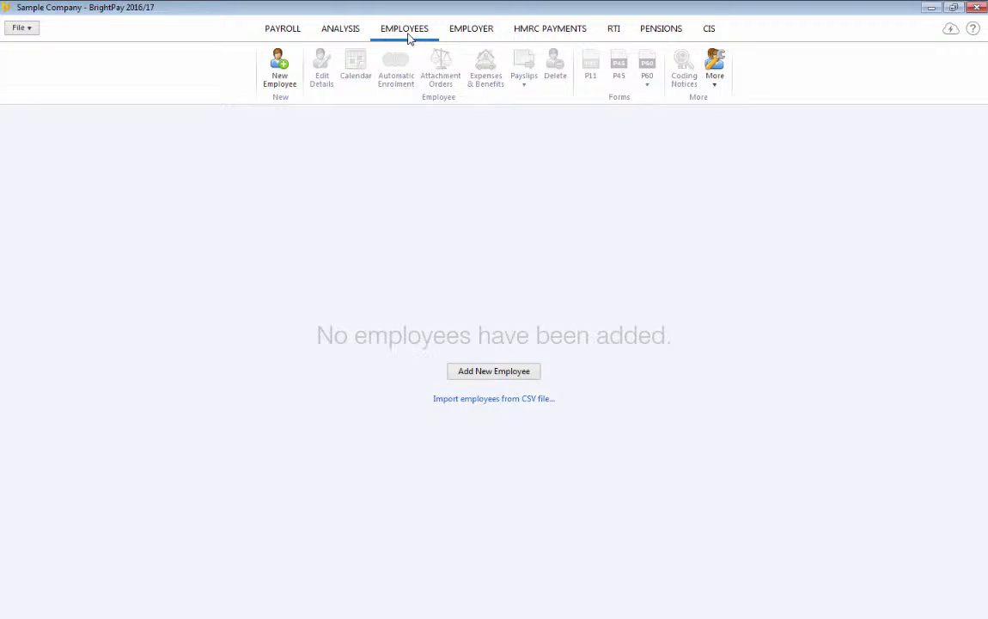
pyautogui.click(281, 76)
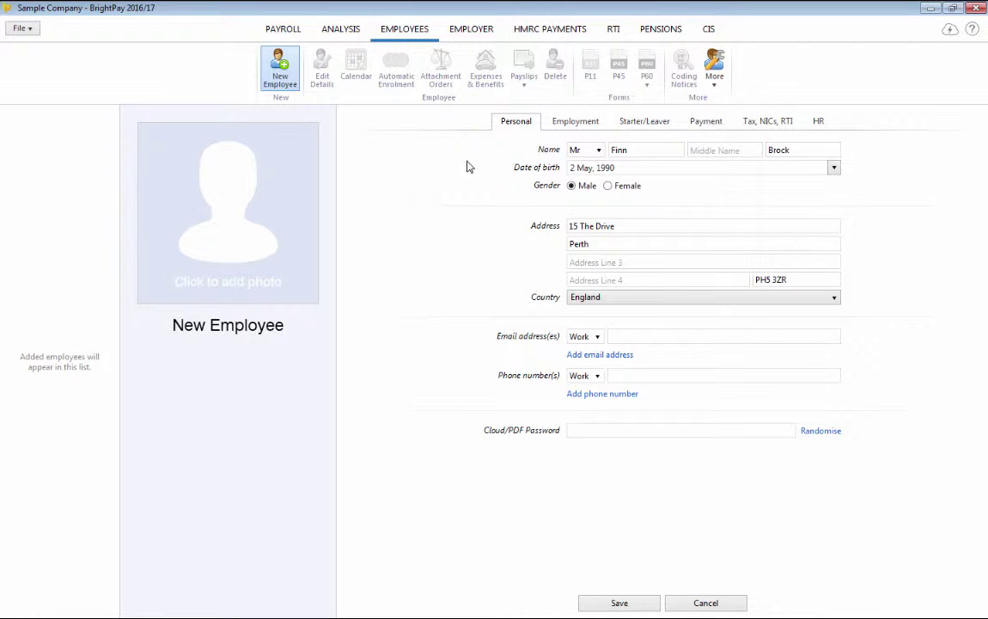
pyautogui.click(588, 125)
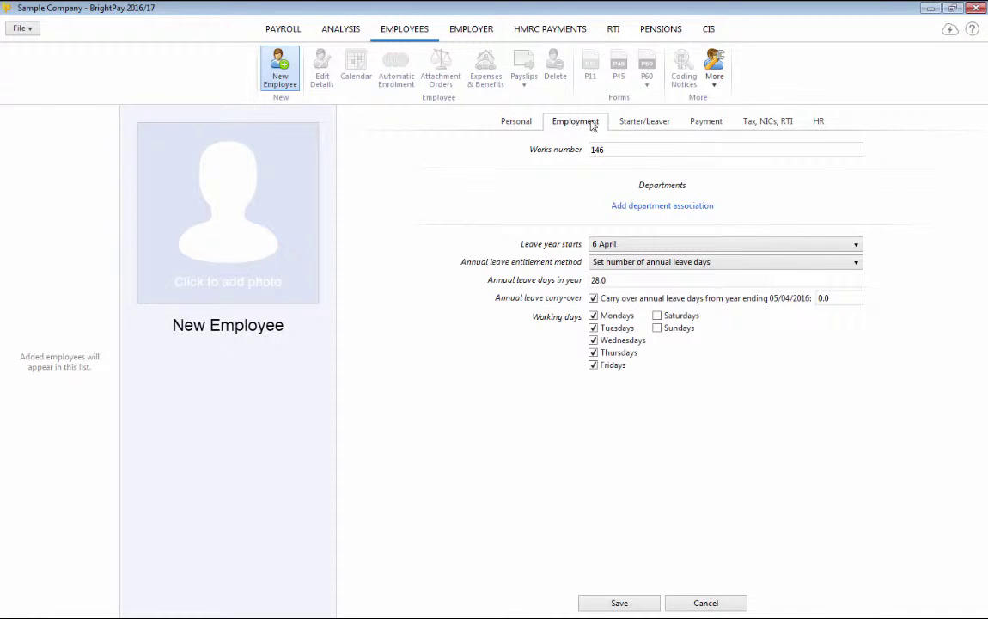
pyautogui.click(651, 125)
pyautogui.click(706, 123)
pyautogui.click(767, 121)
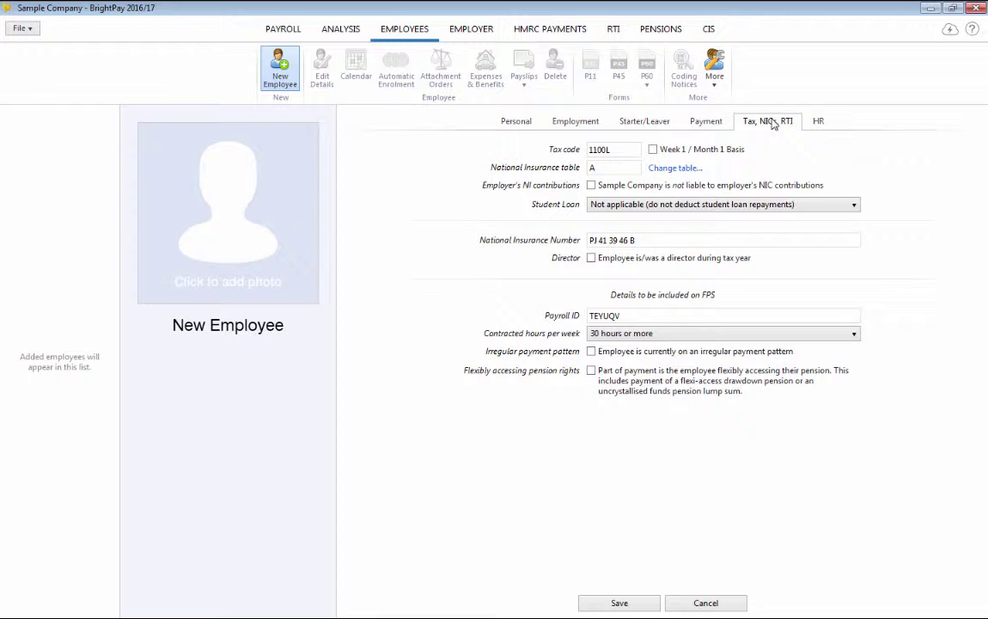
pyautogui.click(820, 123)
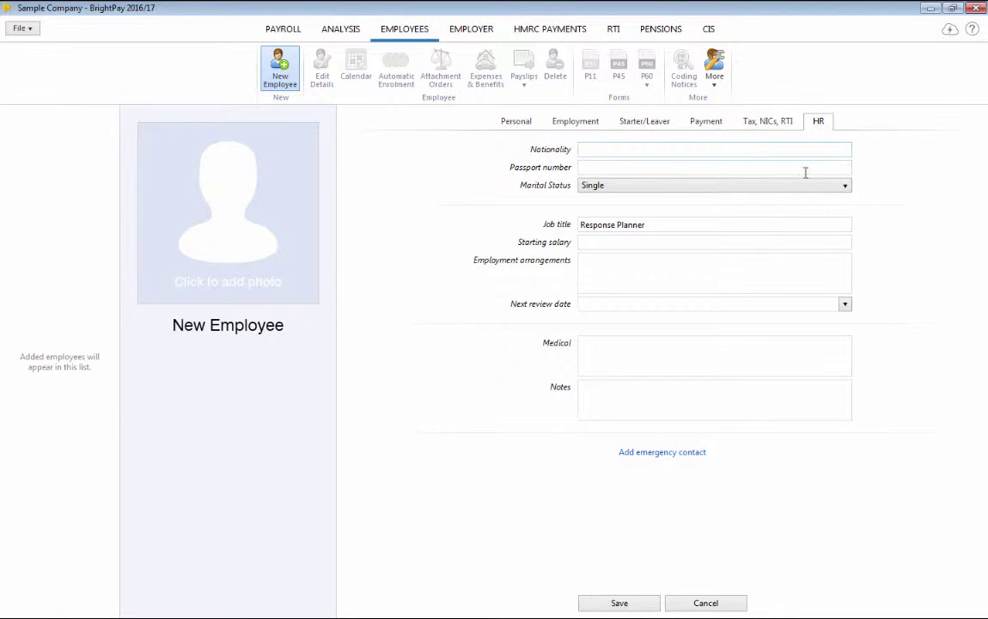
pyautogui.click(641, 610)
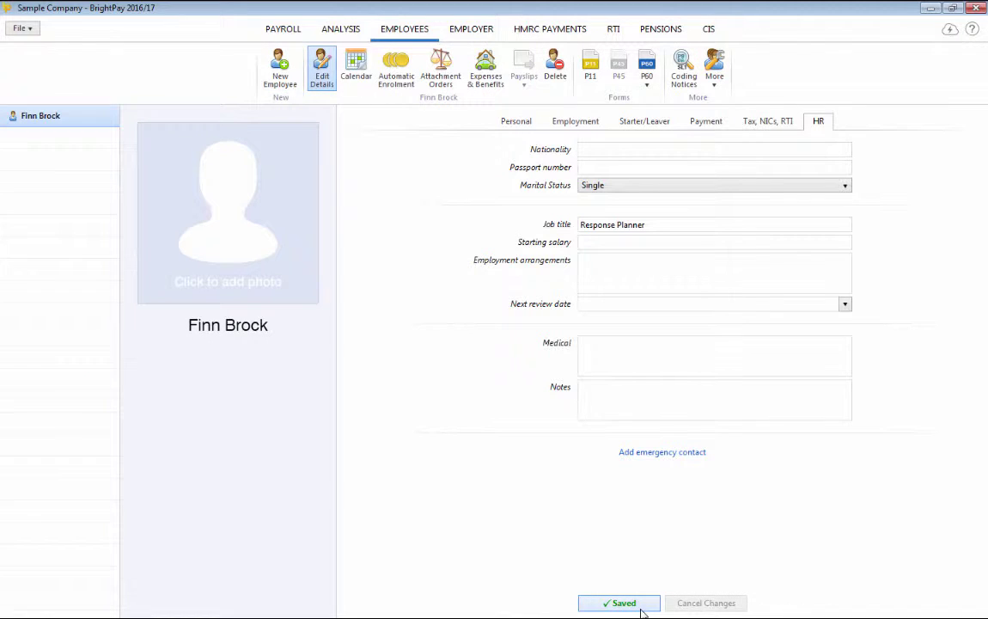
# Step: Set the employee's pay to Monthly at £5,550.00 (£66,600.00 annual salary)
pyautogui.click(696, 124)
pyautogui.click(688, 152)
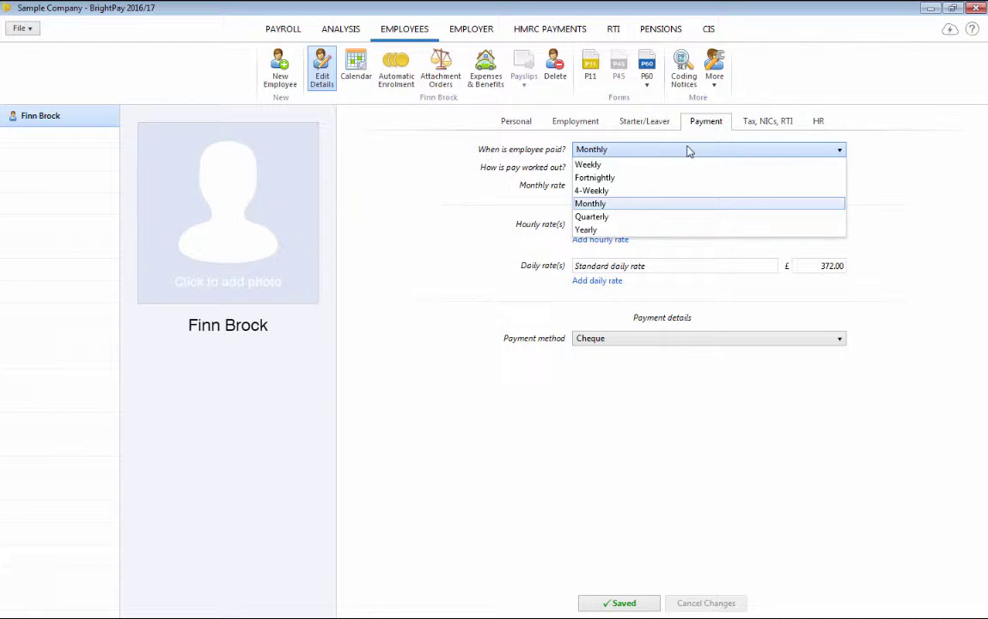
pyautogui.click(686, 205)
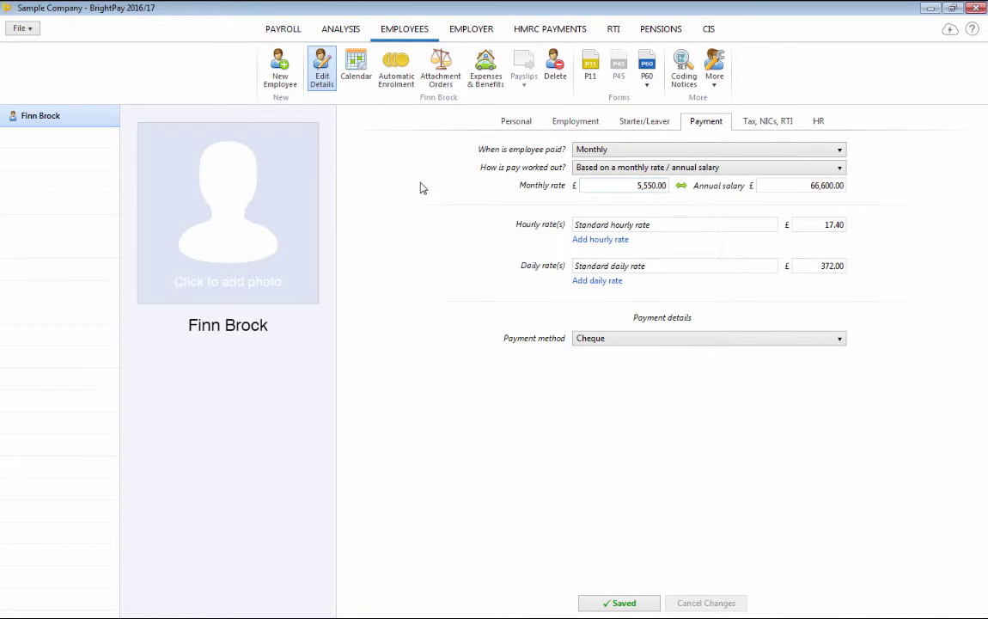
# Step: Import all eleven employees from the Employee Export CSV file via Employee Import
pyautogui.click(23, 29)
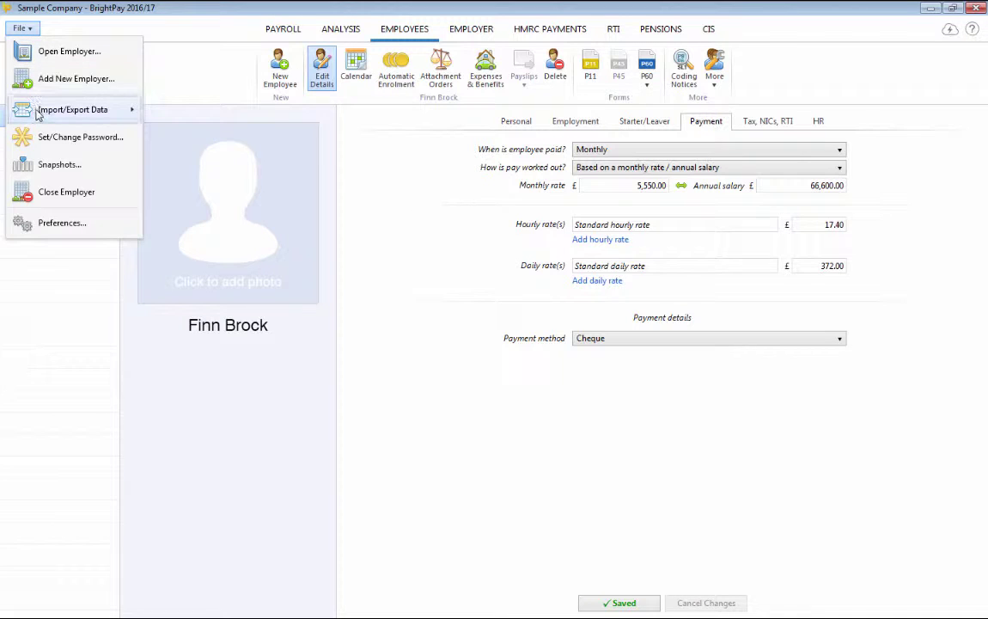
pyautogui.moveTo(38, 113)
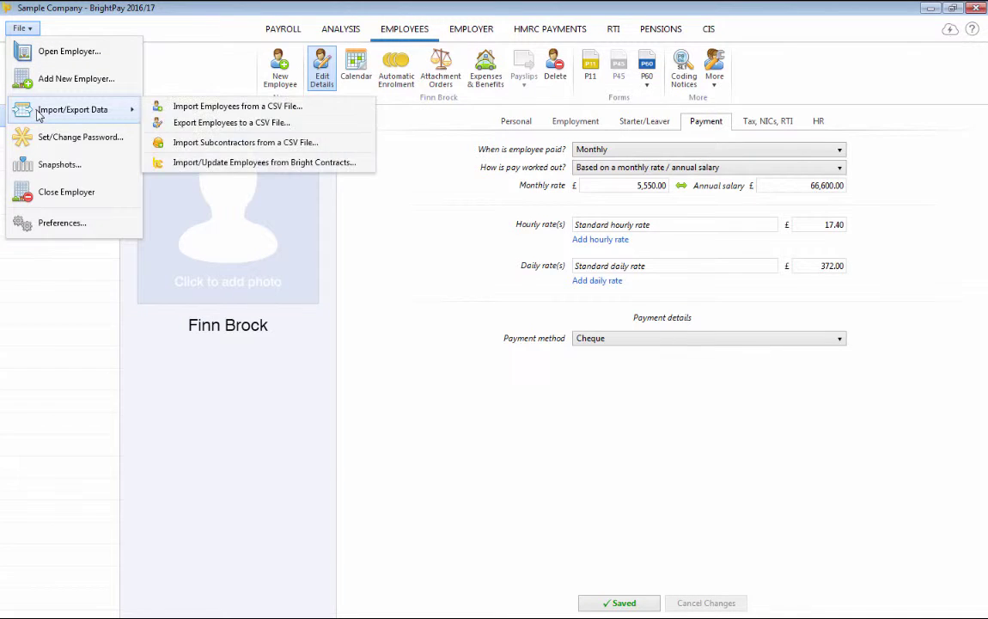
pyautogui.click(226, 108)
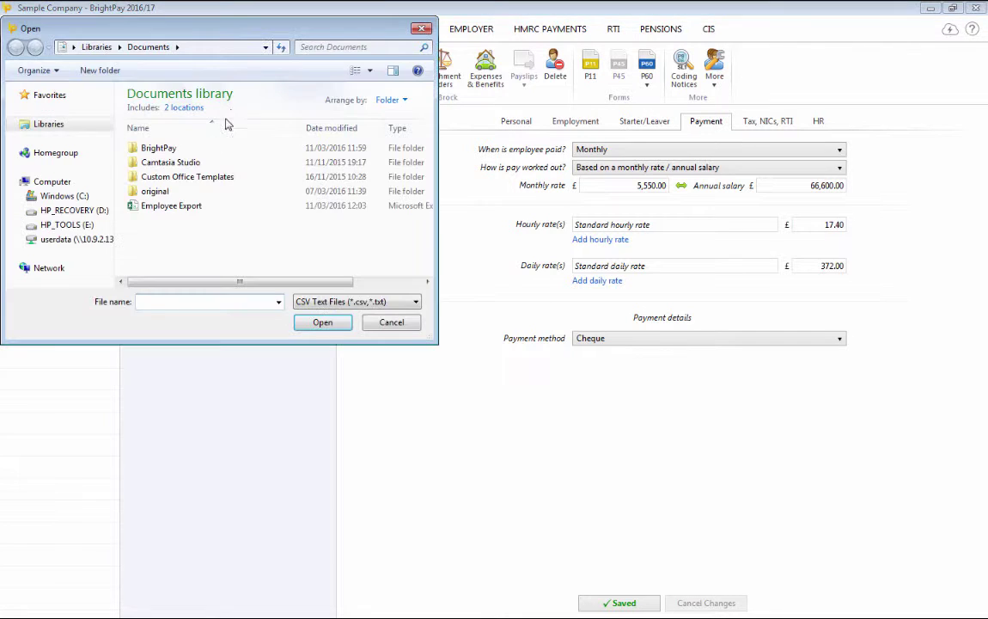
pyautogui.click(194, 200)
pyautogui.click(322, 320)
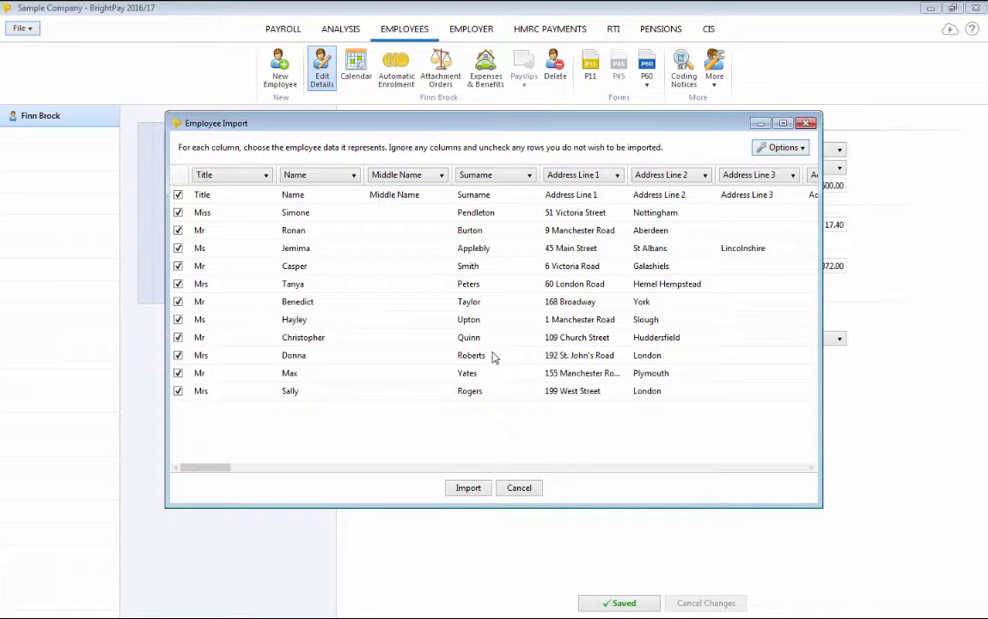
pyautogui.click(469, 489)
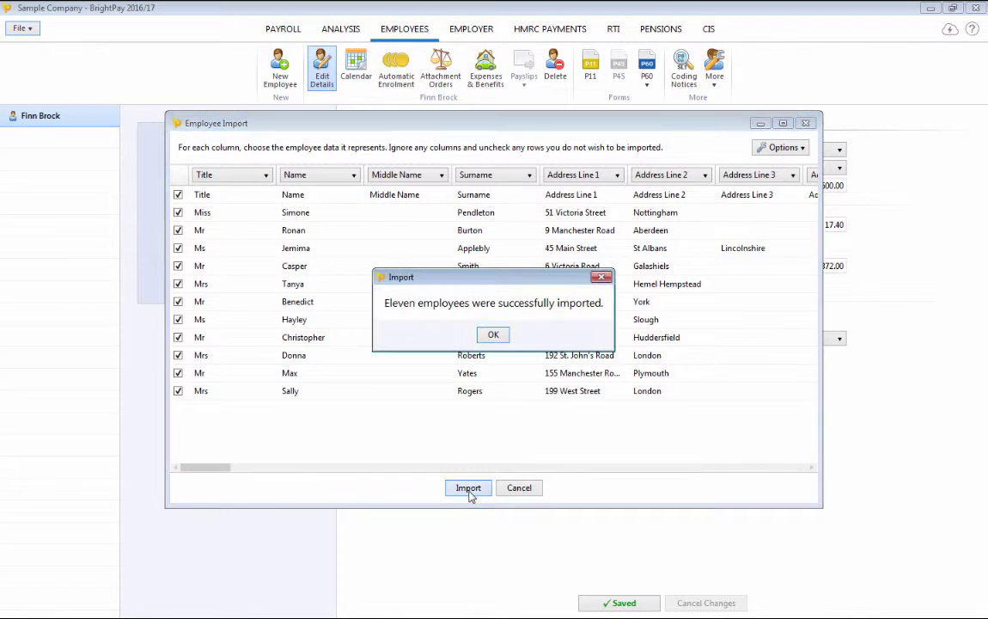
pyautogui.click(495, 338)
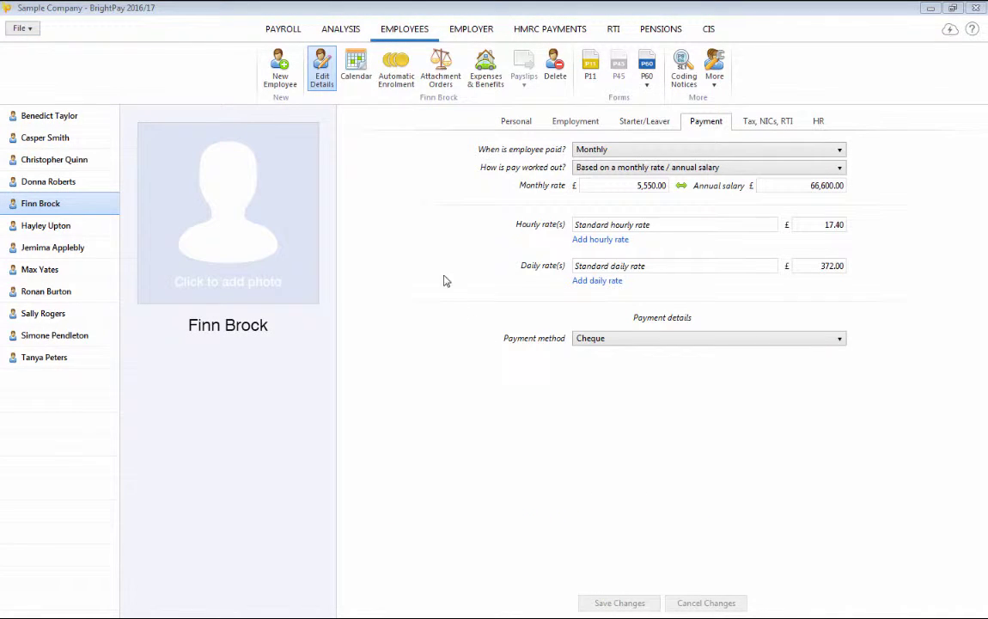
# Step: Accept the weekly and monthly pay schedule and open the first employee's April payslip
pyautogui.click(284, 30)
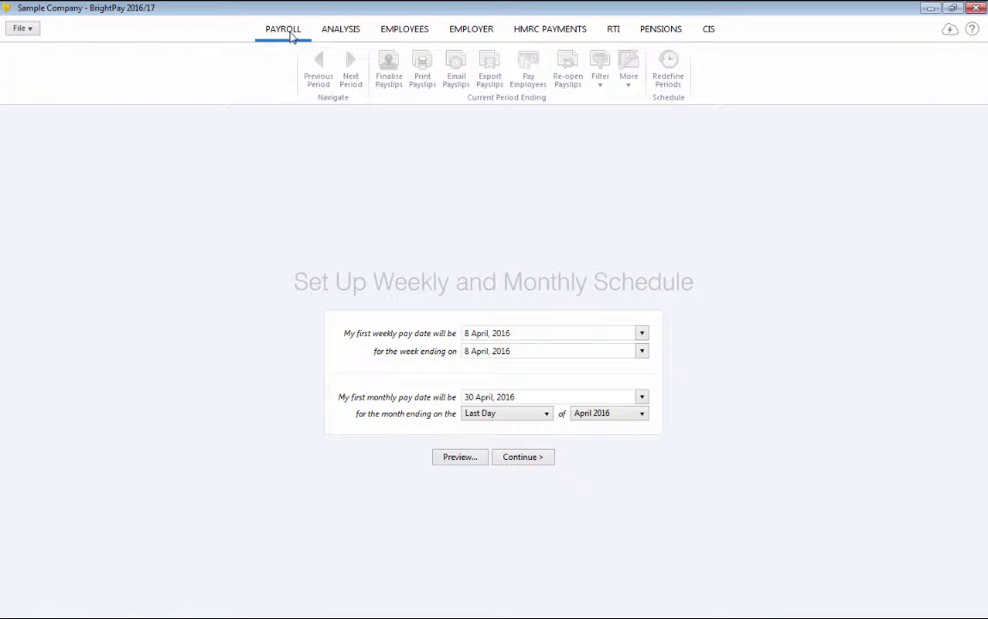
pyautogui.click(525, 460)
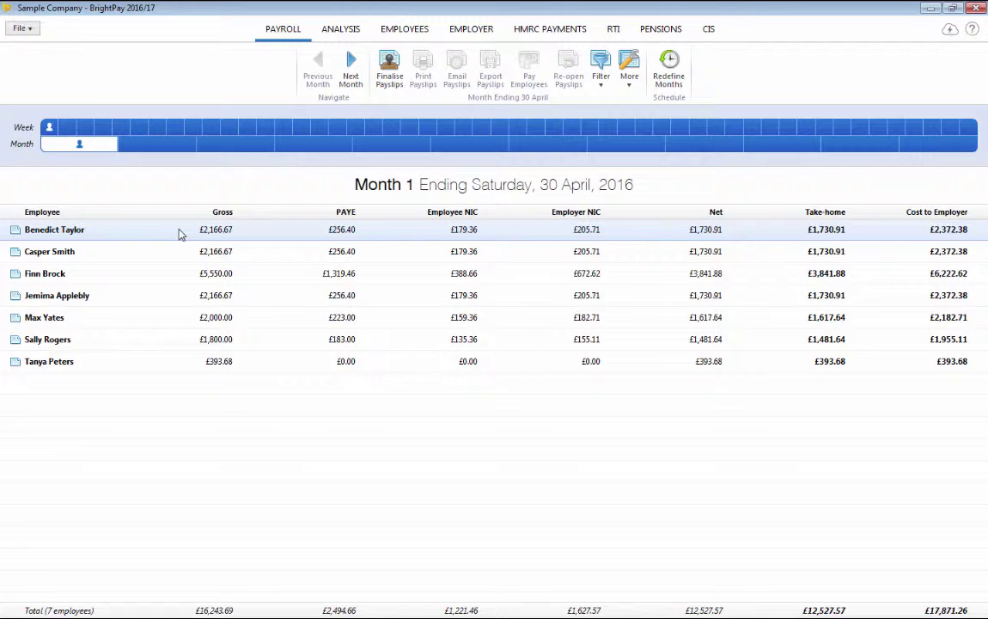
pyautogui.click(181, 230)
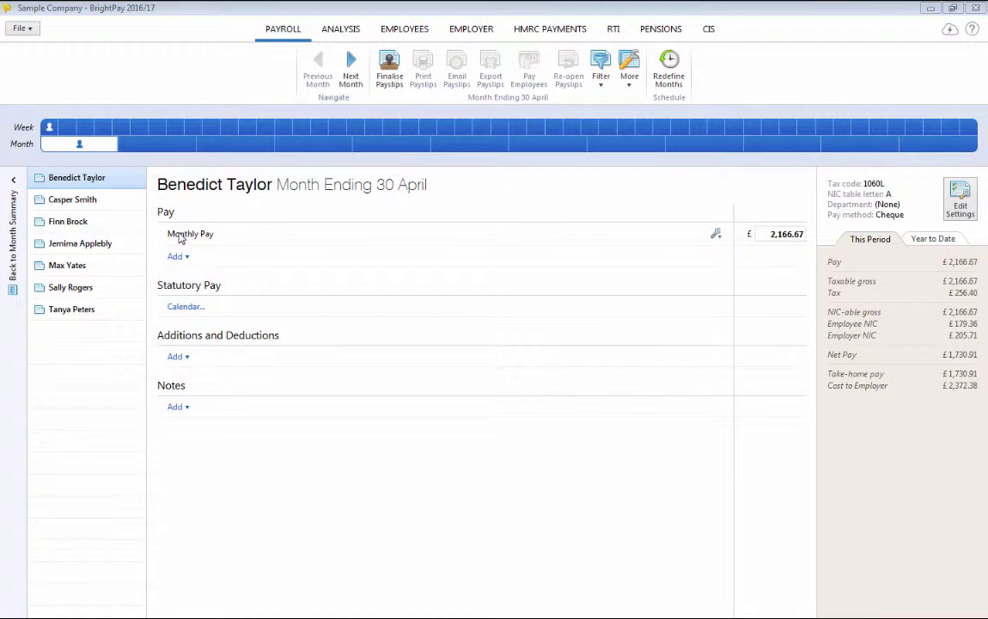
# Step: Add 8 hours of Holiday Pay at £15.10 (£120.80) to the April payslip
pyautogui.click(176, 257)
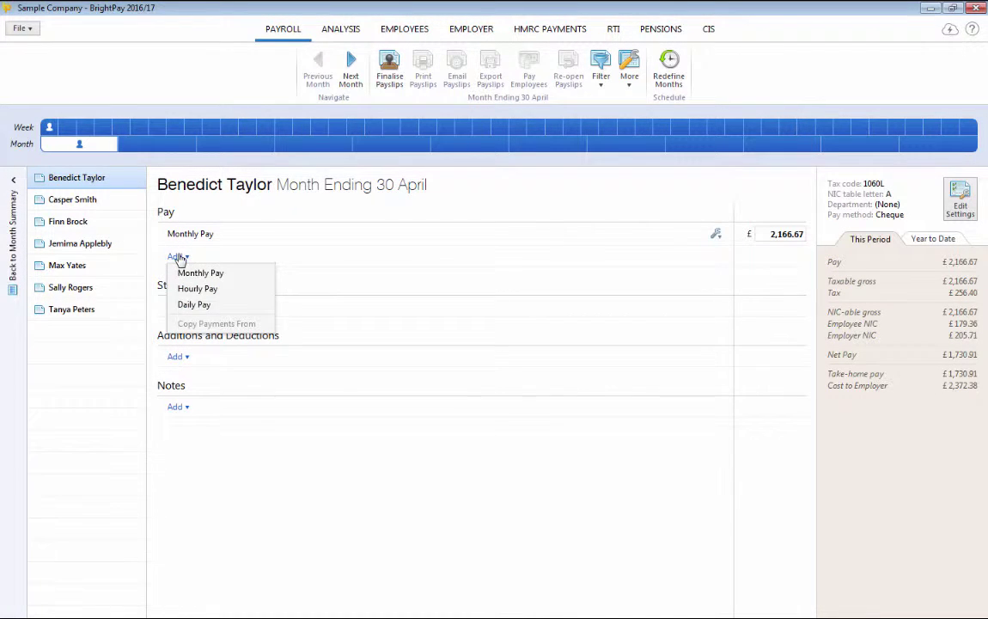
pyautogui.click(175, 357)
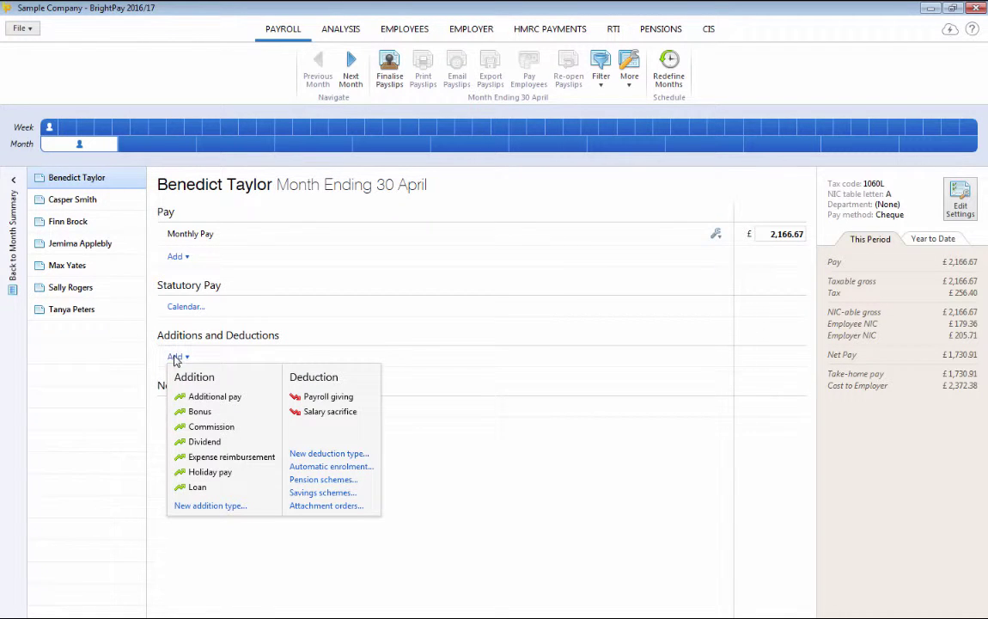
pyautogui.click(176, 256)
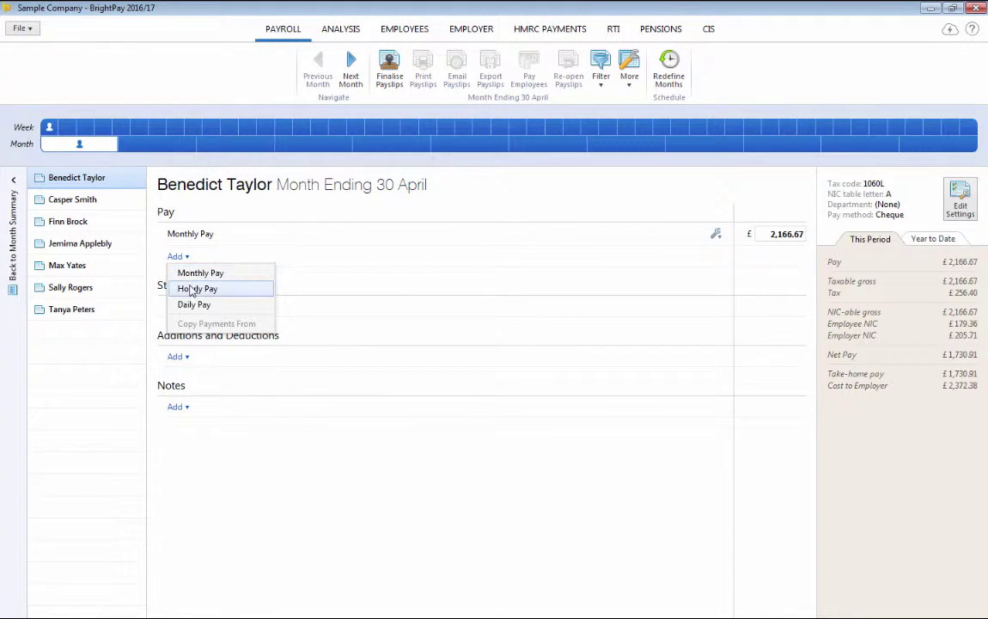
pyautogui.click(191, 289)
pyautogui.write('8')
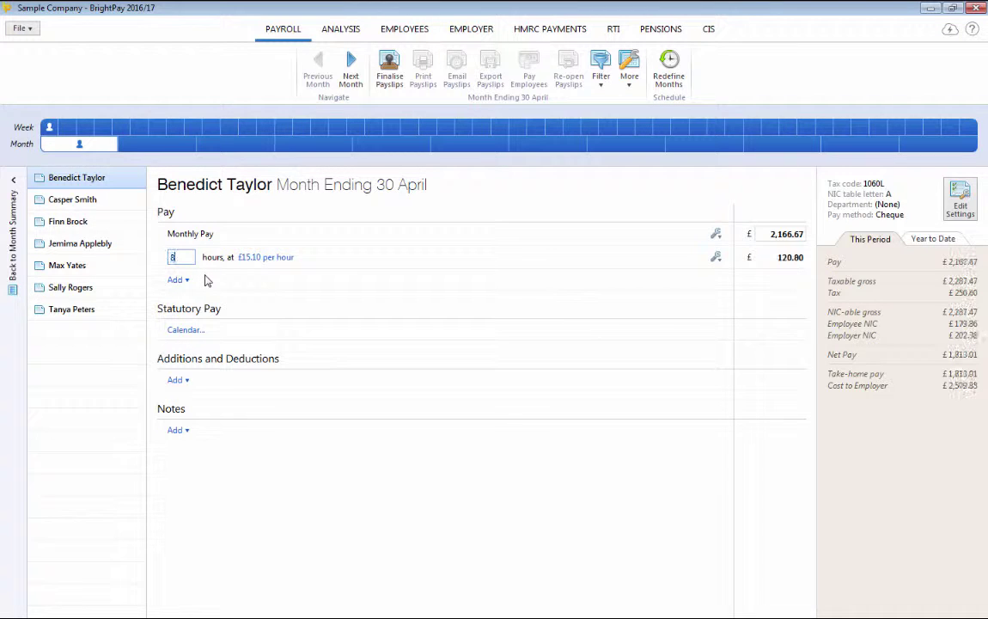
pyautogui.click(357, 273)
pyautogui.click(630, 78)
# Step: Mark 11–15 April 2016 as annual leave in the employee's calendar, leaving 23 of 28 days
pyautogui.moveTo(638, 103)
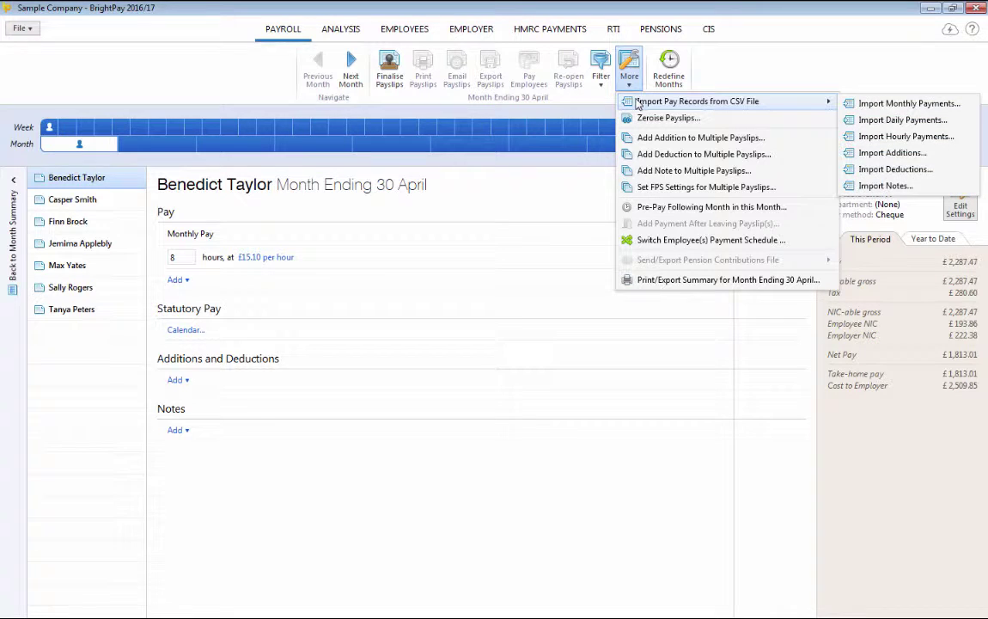
pyautogui.click(525, 156)
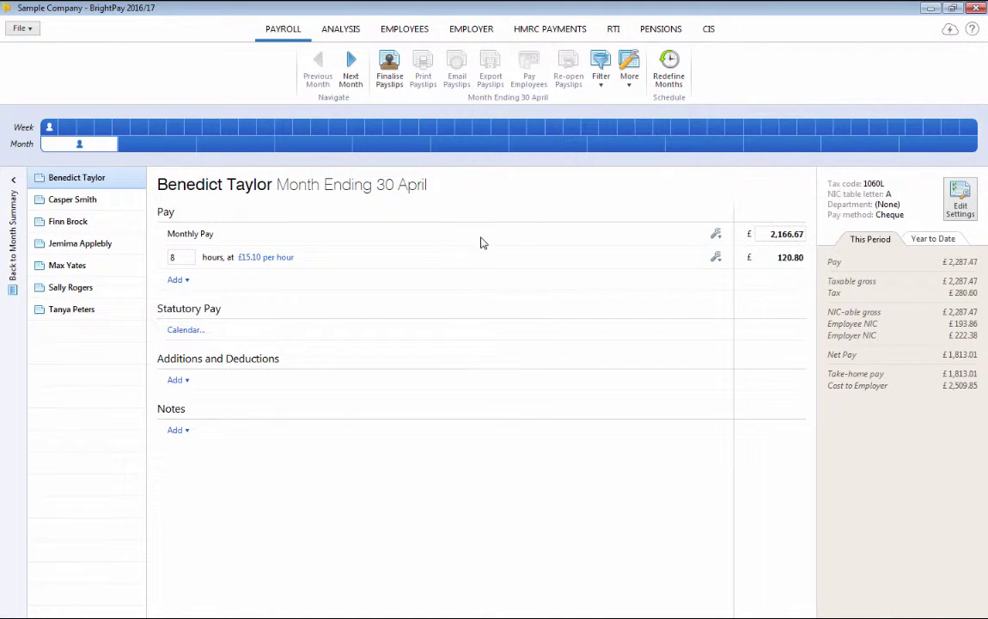
pyautogui.click(196, 333)
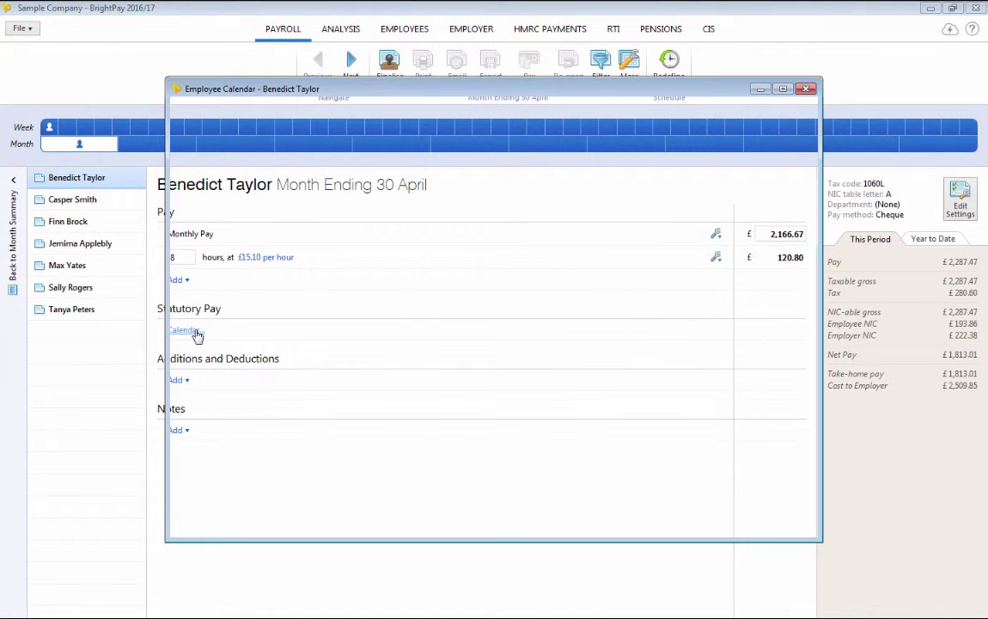
pyautogui.moveTo(182, 177); pyautogui.dragTo(247, 178)
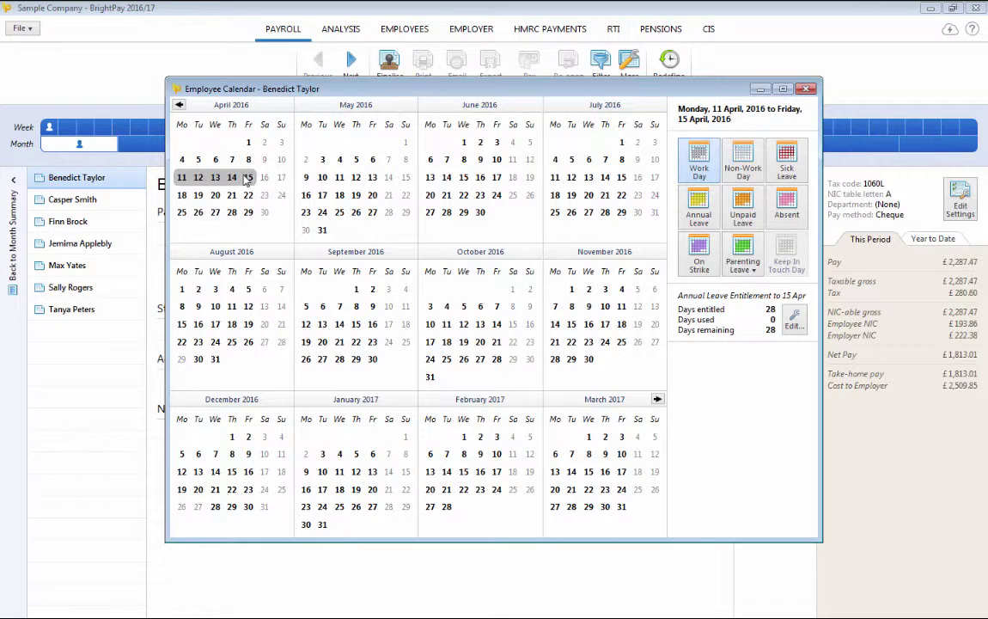
pyautogui.click(697, 211)
pyautogui.click(808, 91)
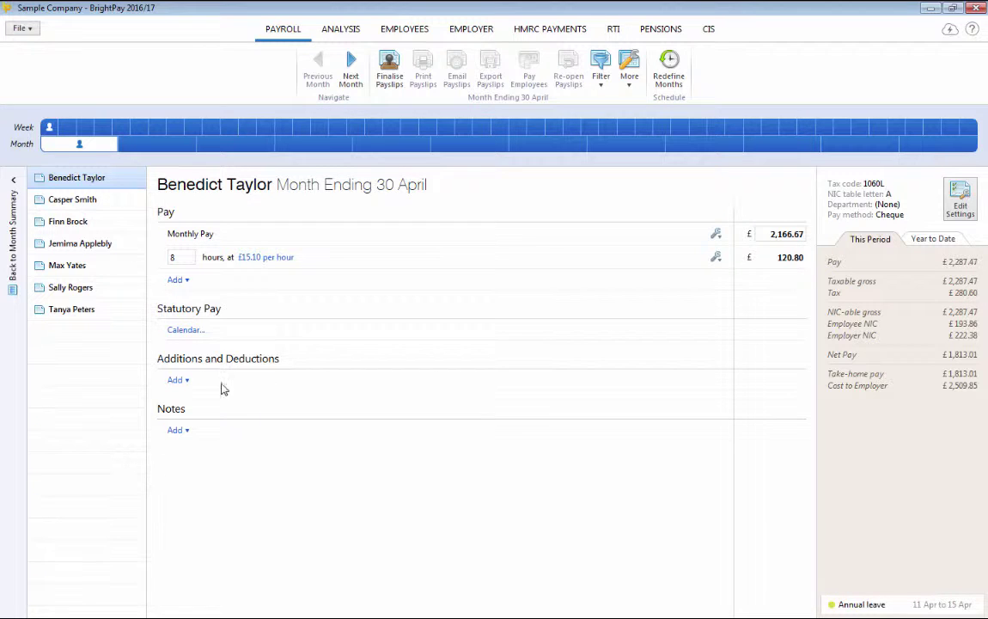
# Step: Add a Bonus addition of £100.00 to the employee's 30 April payslip
pyautogui.click(177, 381)
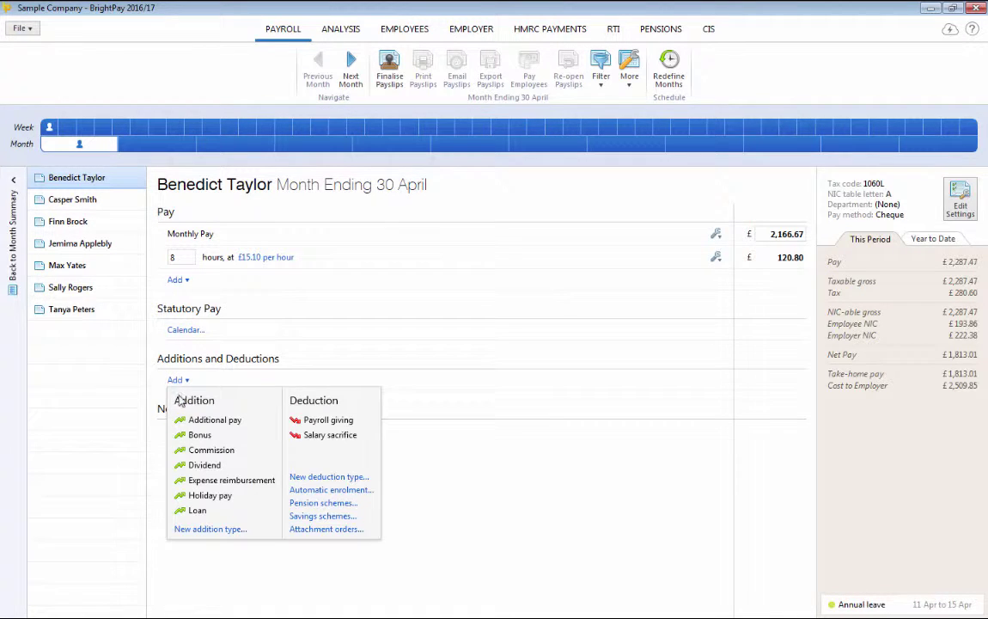
pyautogui.click(193, 438)
pyautogui.click(773, 382)
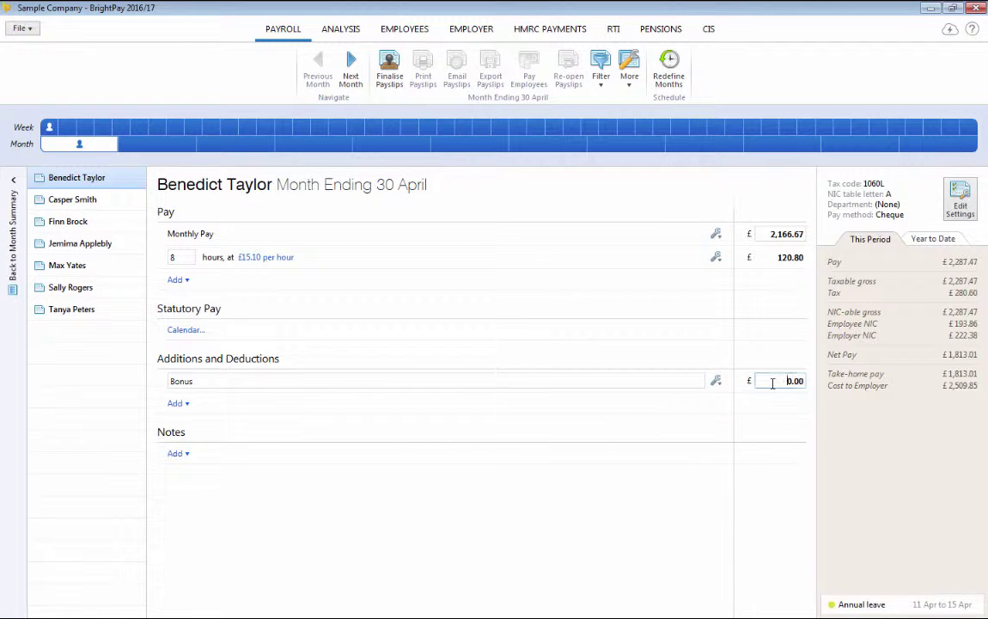
pyautogui.write('100')
pyautogui.press('Tab')
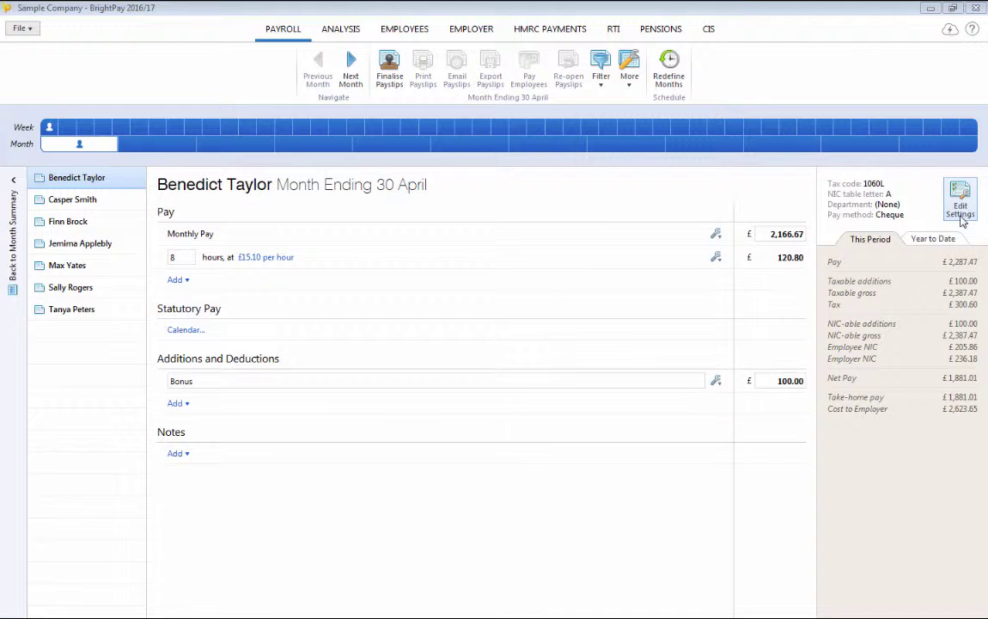
# Step: Finalise the seven April payslips for 30 April 2016 and review the unsent FPS
pyautogui.click(391, 81)
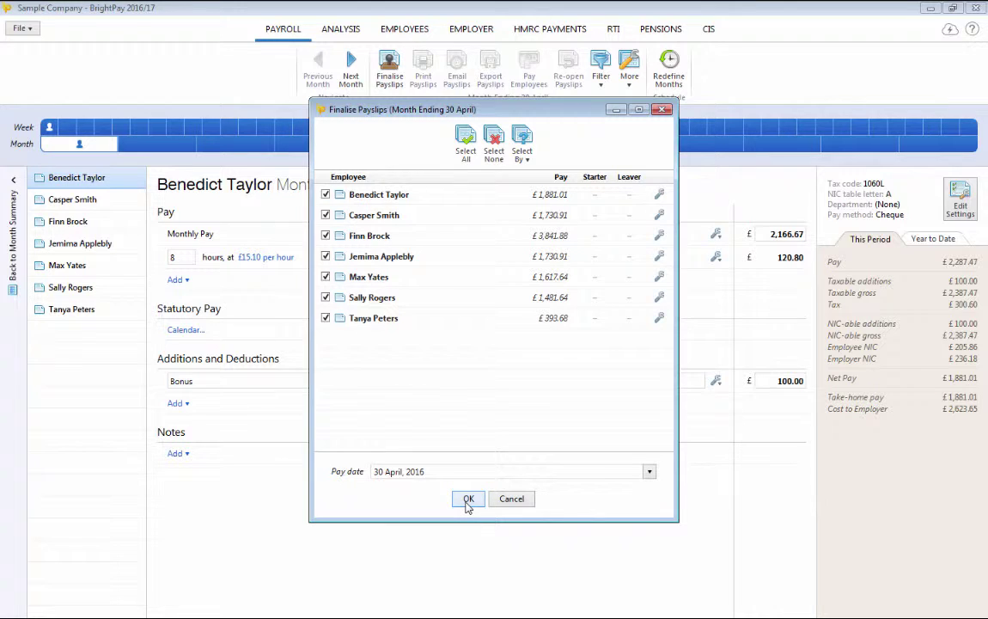
pyautogui.click(467, 500)
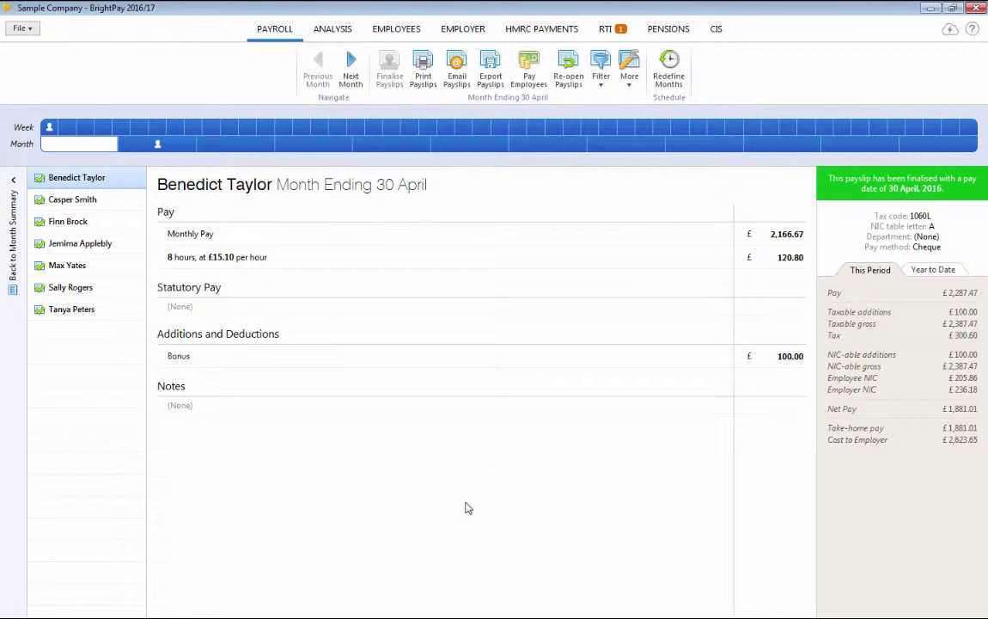
pyautogui.click(607, 29)
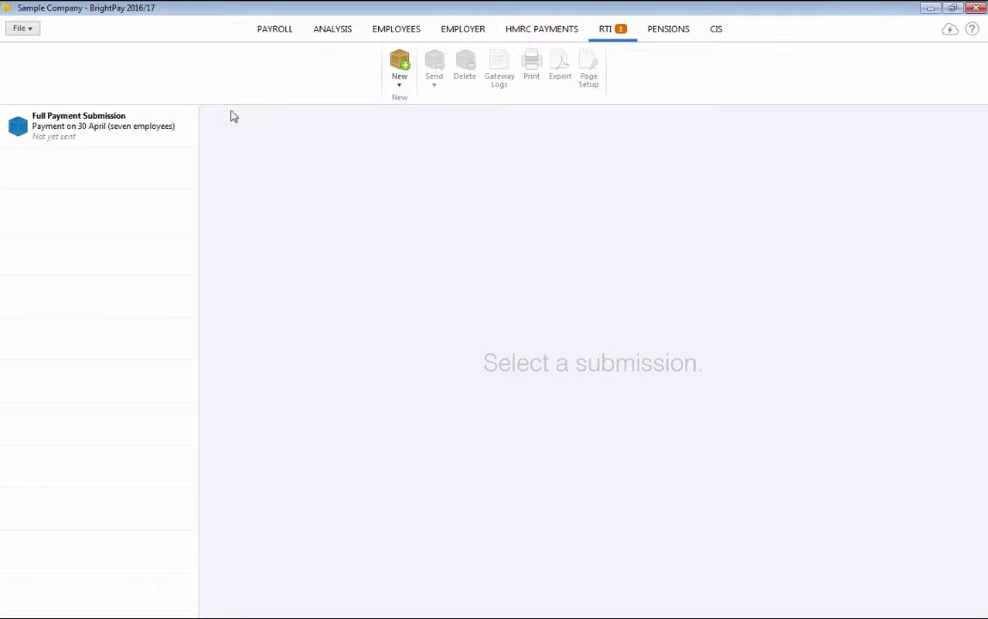
pyautogui.click(143, 139)
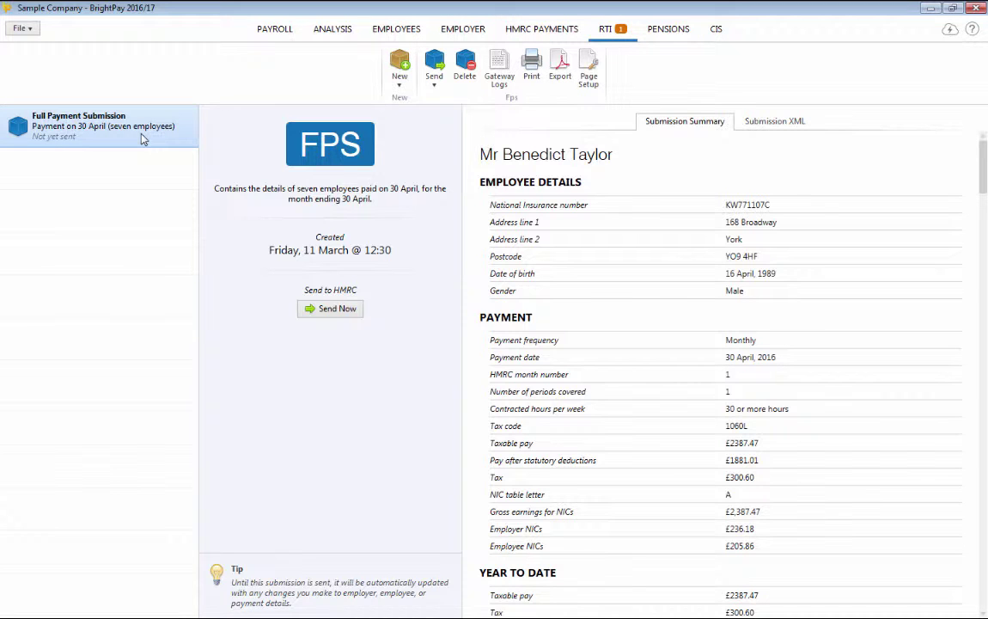
pyautogui.click(275, 29)
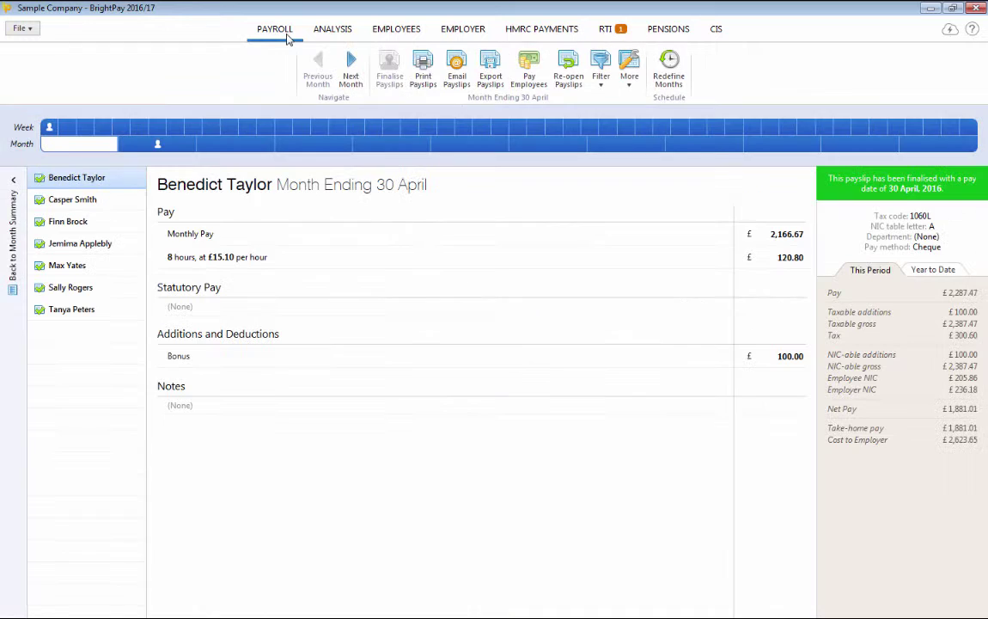
pyautogui.click(418, 84)
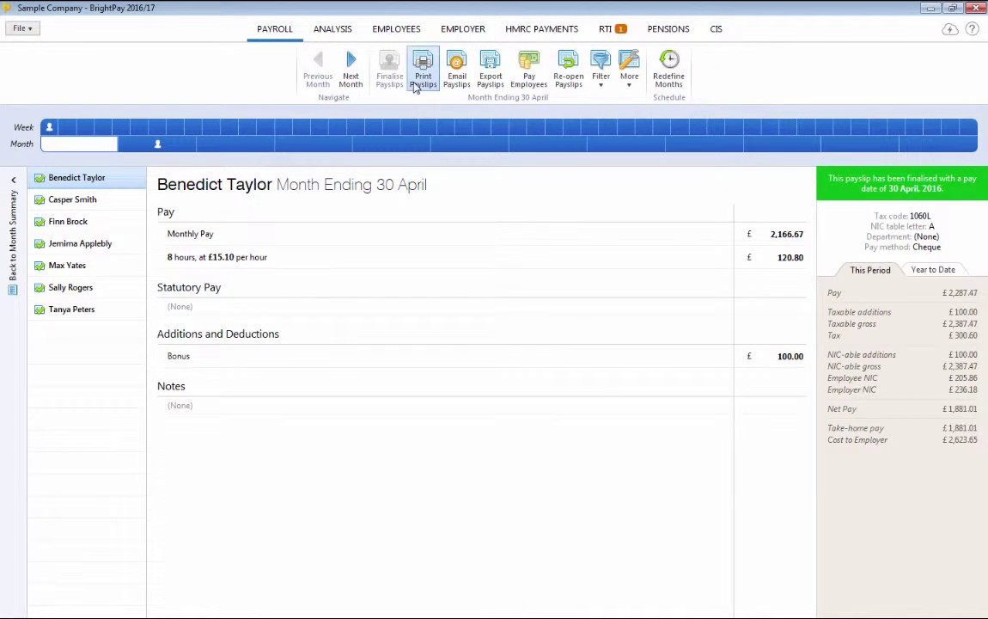
pyautogui.click(556, 161)
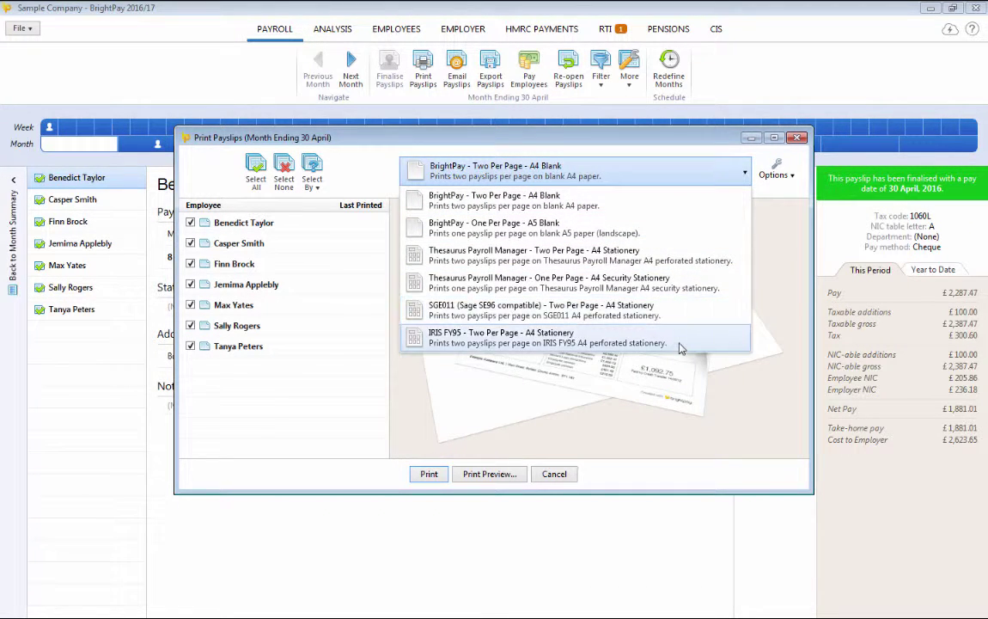
pyautogui.click(778, 180)
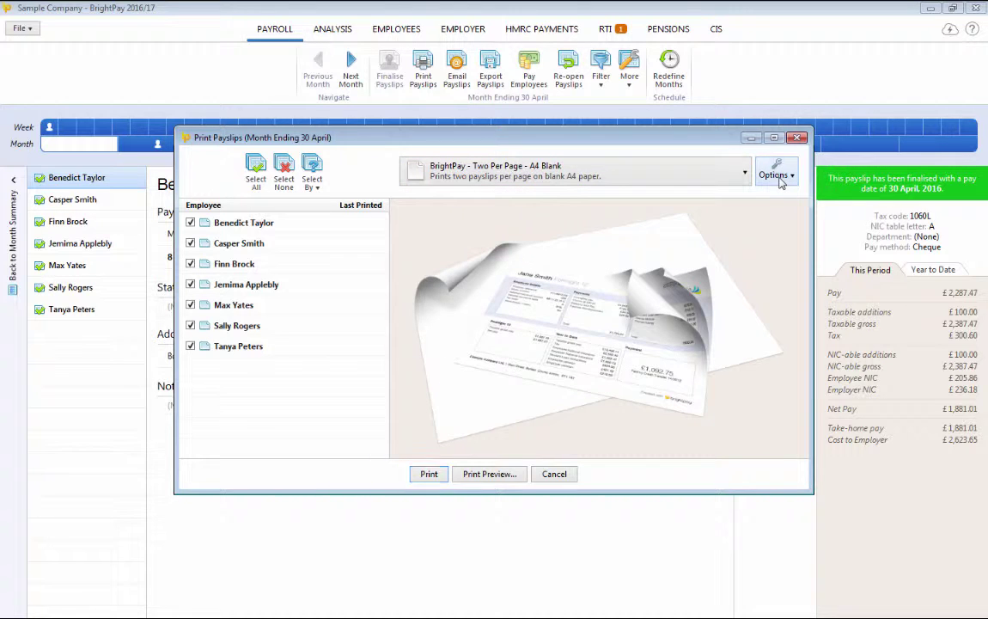
pyautogui.click(777, 176)
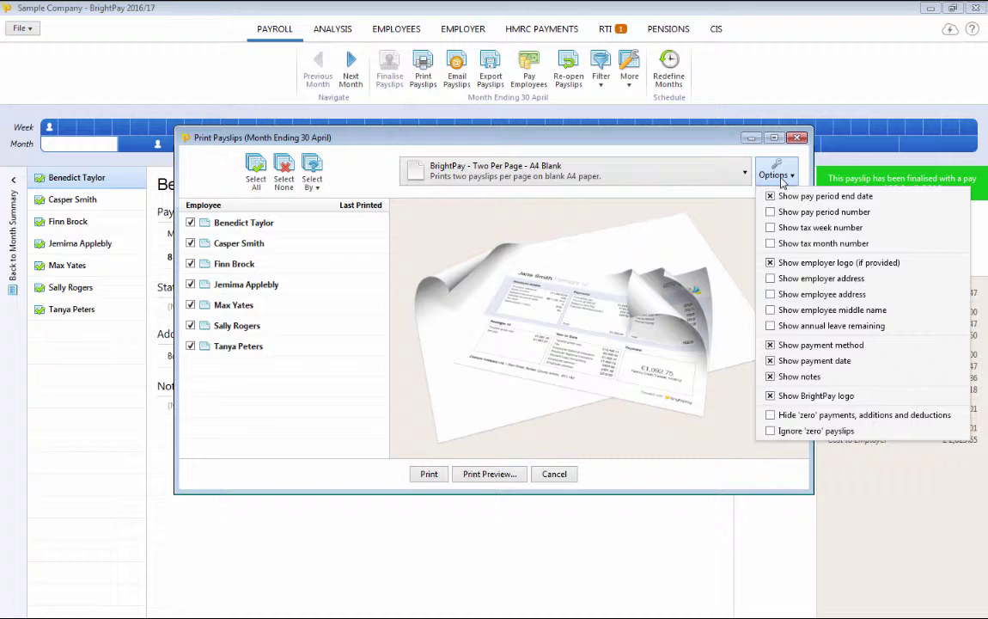
pyautogui.click(720, 139)
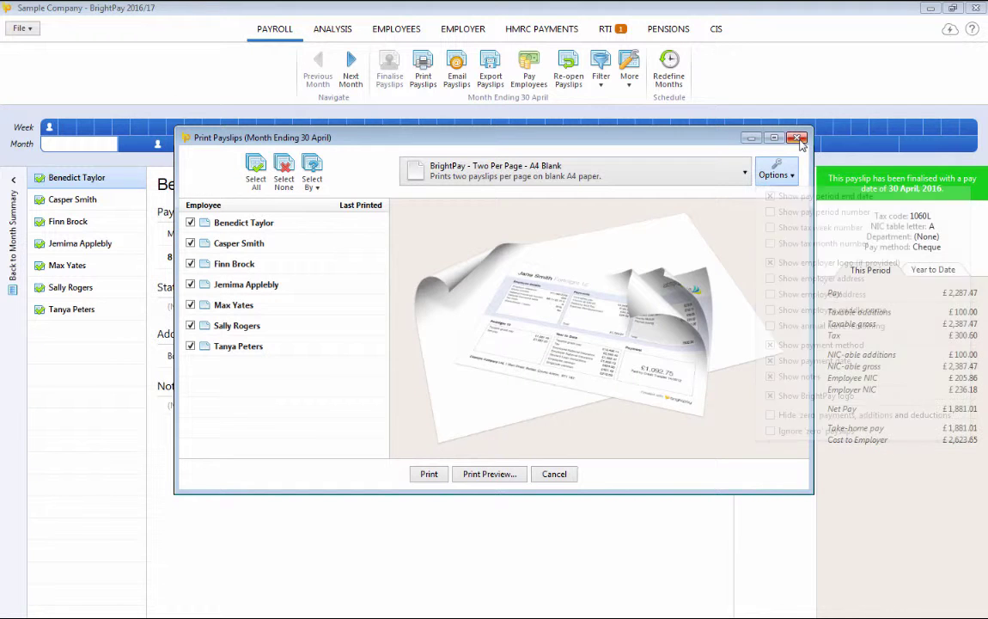
pyautogui.click(797, 138)
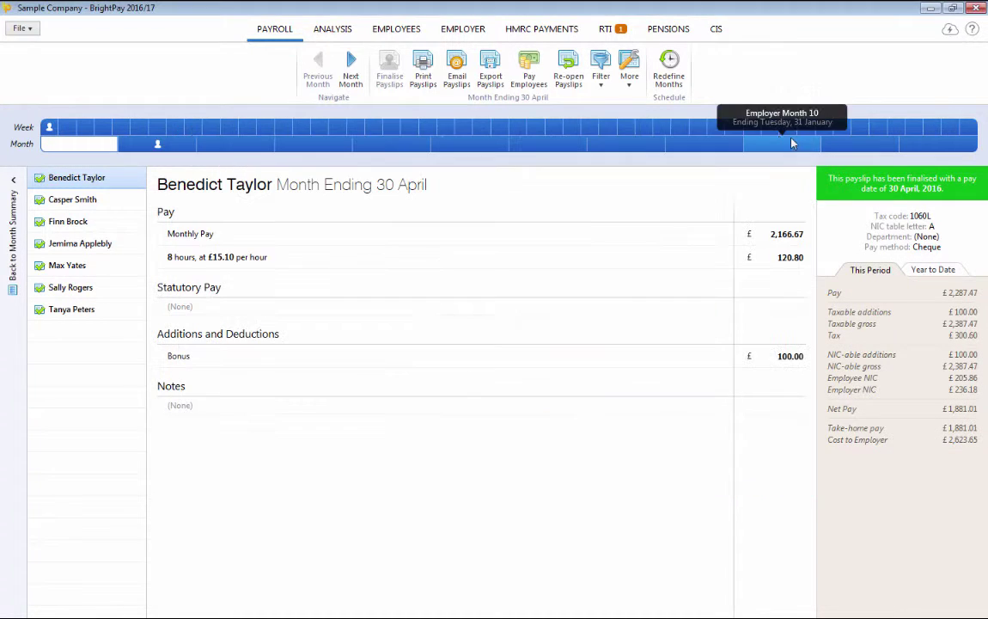
pyautogui.click(460, 75)
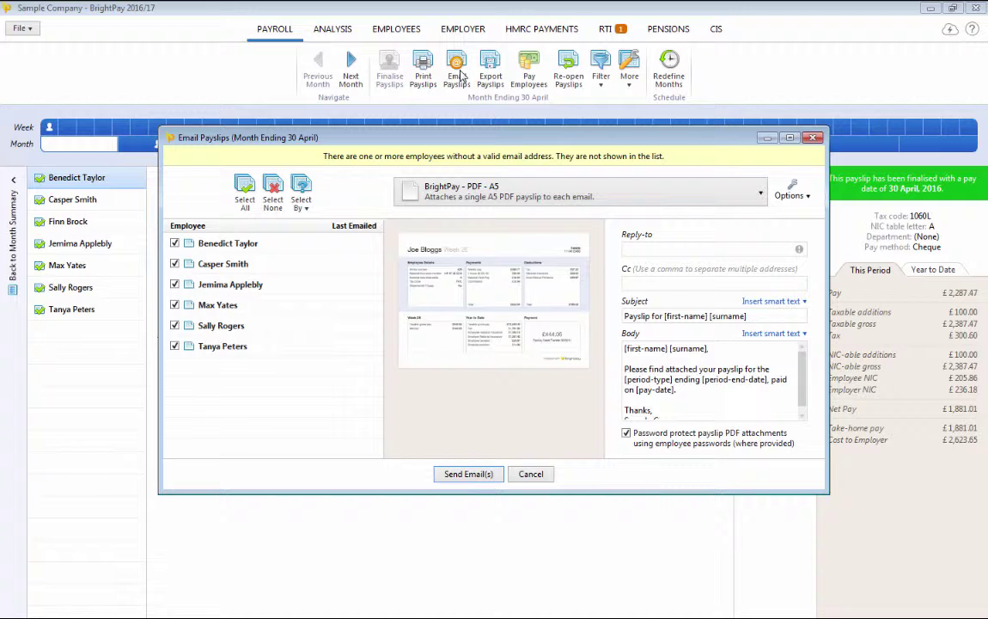
pyautogui.click(811, 138)
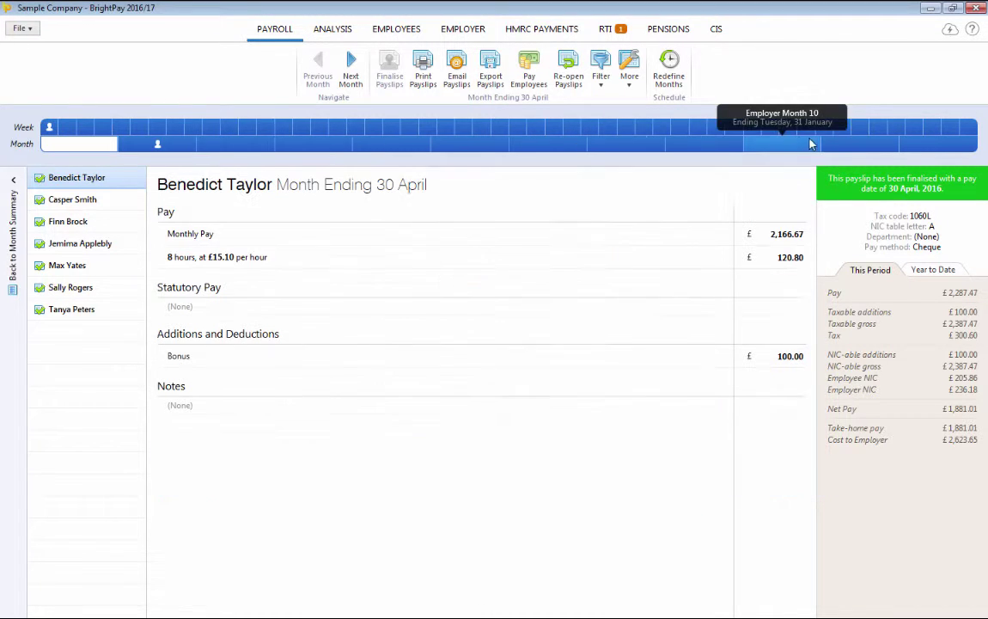
pyautogui.click(492, 74)
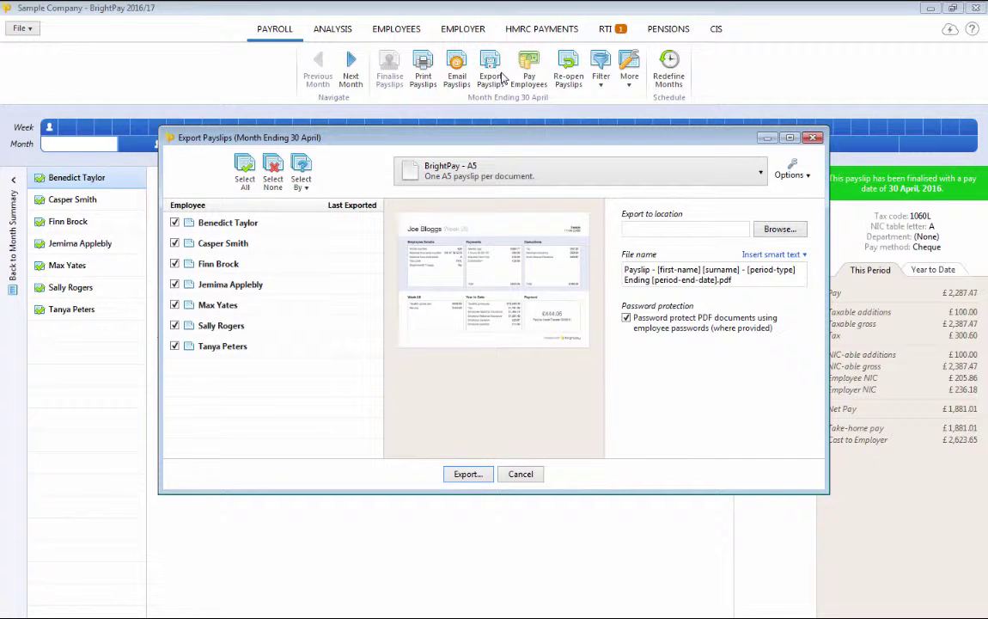
pyautogui.click(812, 138)
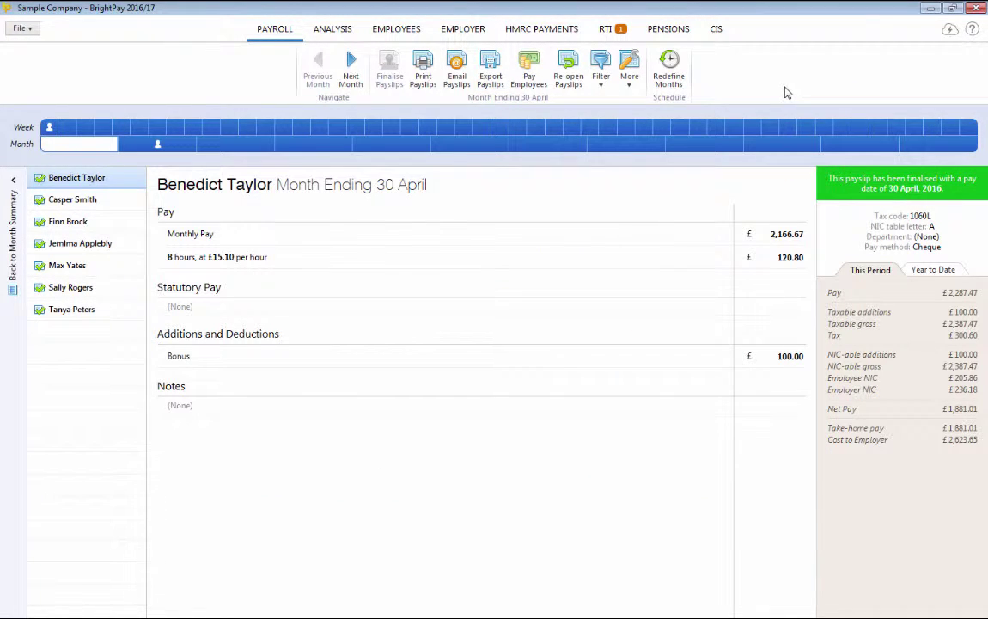
pyautogui.click(537, 81)
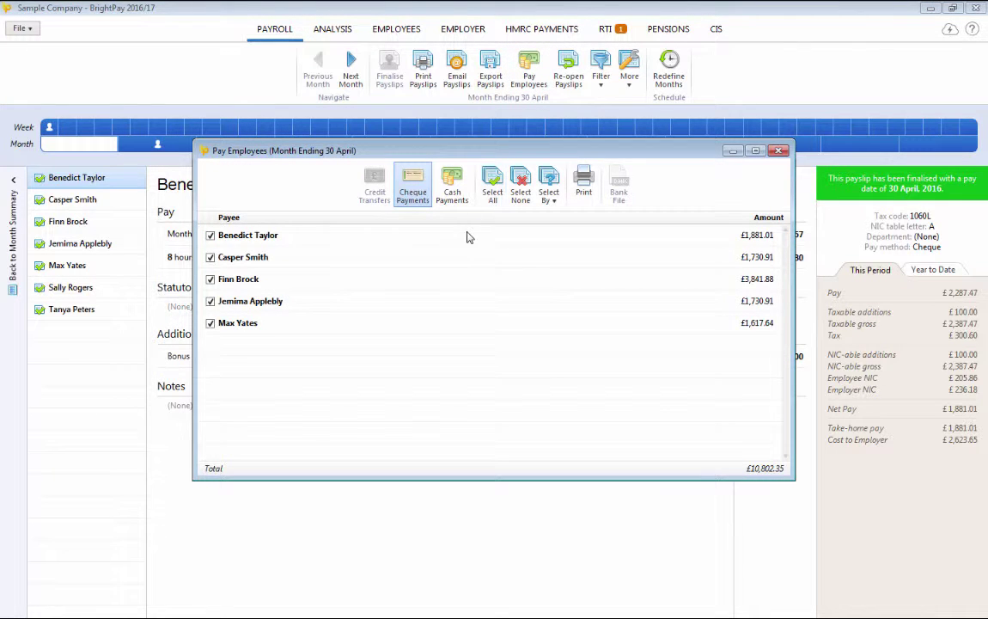
pyautogui.click(455, 194)
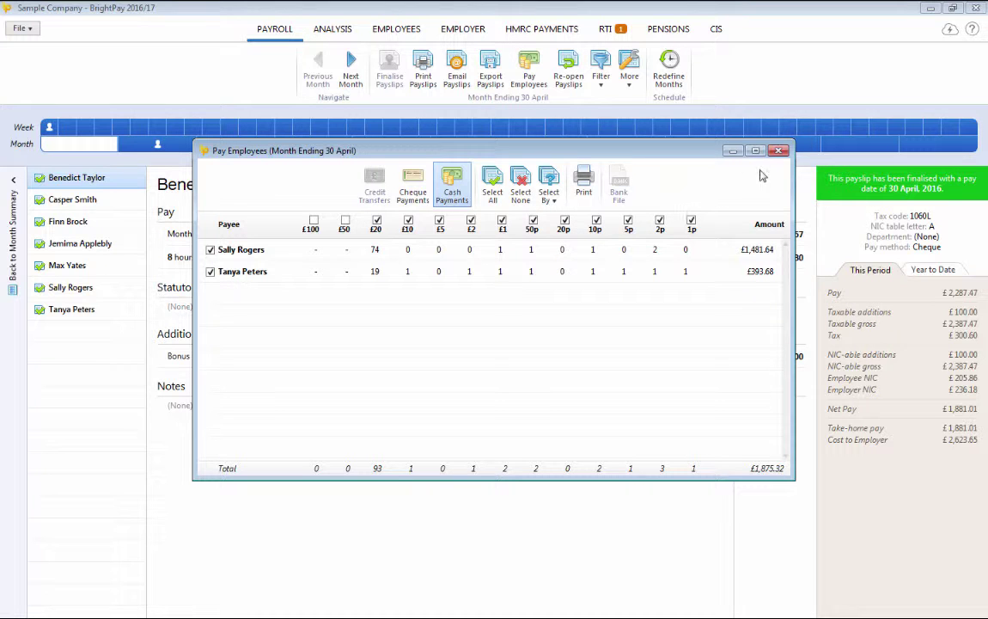
pyautogui.click(780, 152)
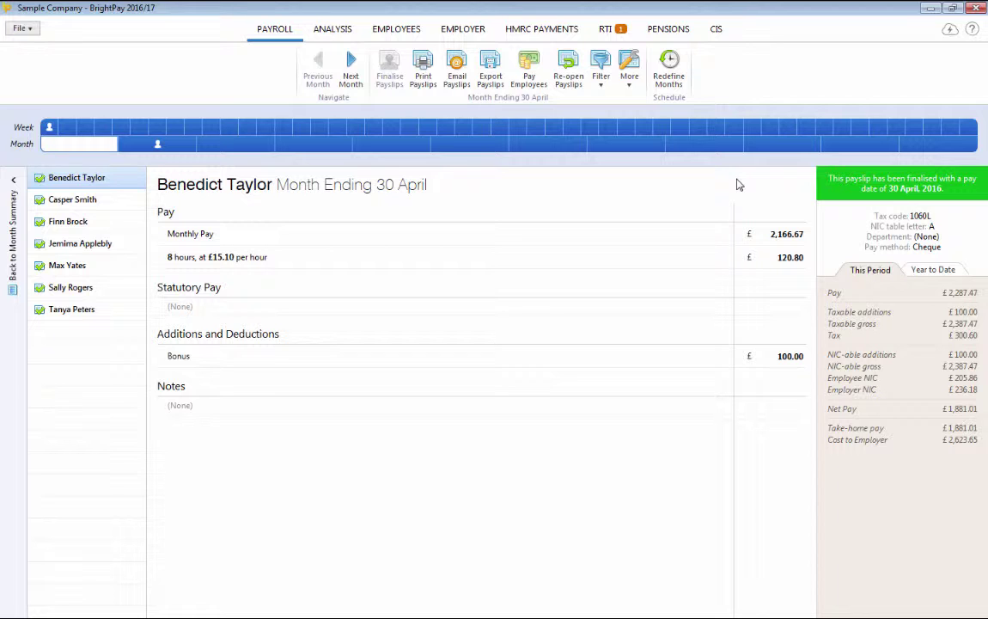
# Step: Run the saved Daily Pay report from the Analysis area
pyautogui.click(341, 37)
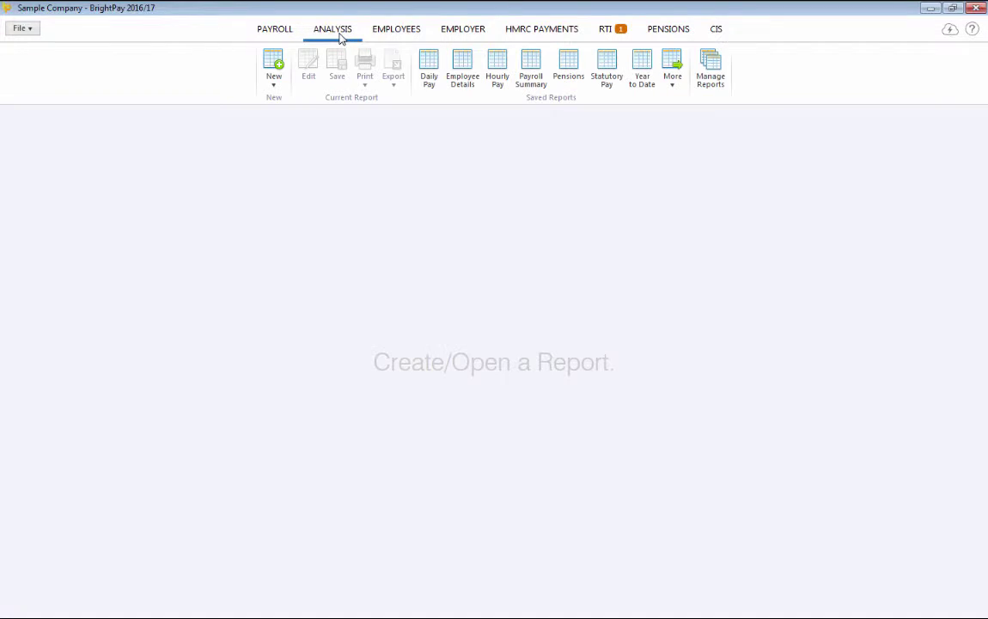
pyautogui.click(427, 71)
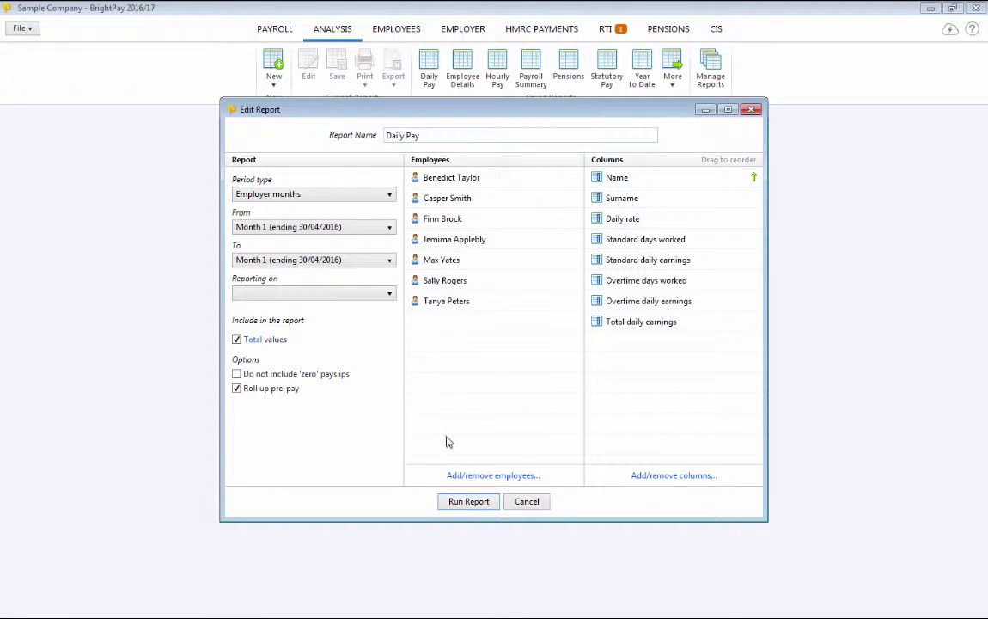
pyautogui.click(465, 502)
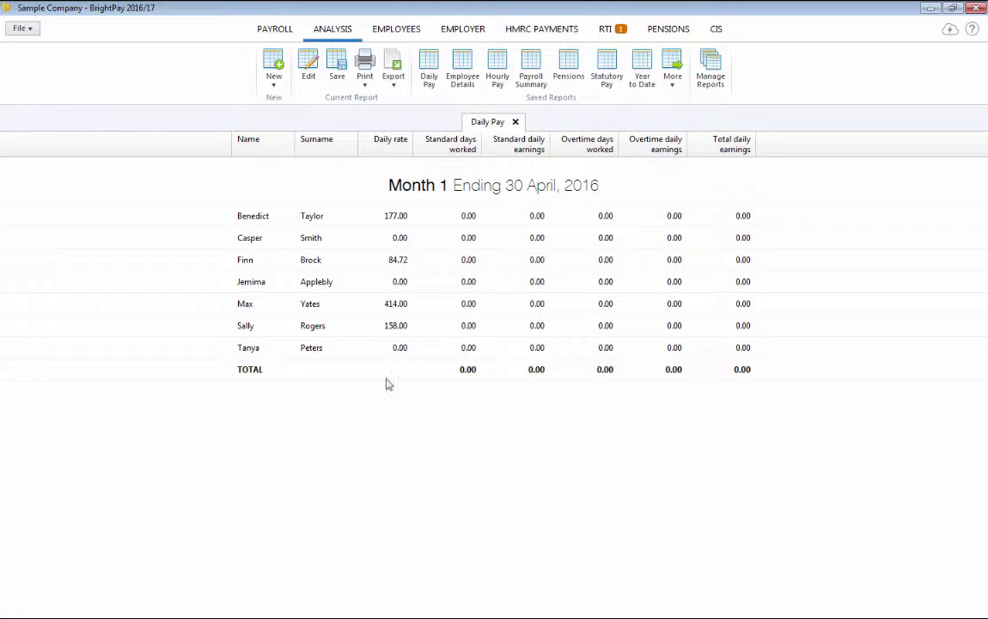
# Step: Create and run Report 1, a Month 1 payroll report, widening its Total basic pay column
pyautogui.click(269, 76)
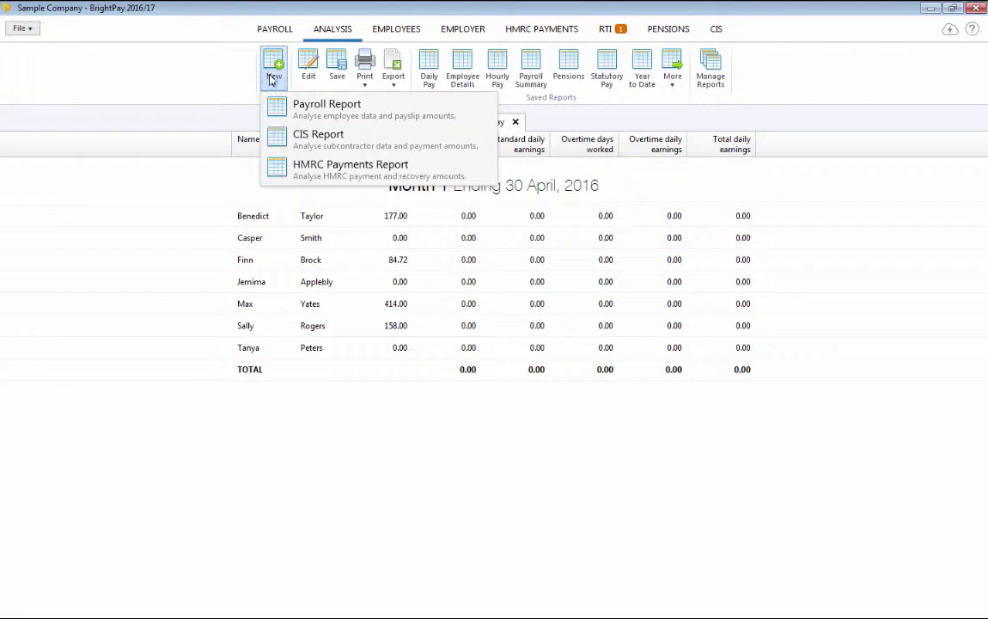
pyautogui.click(257, 98)
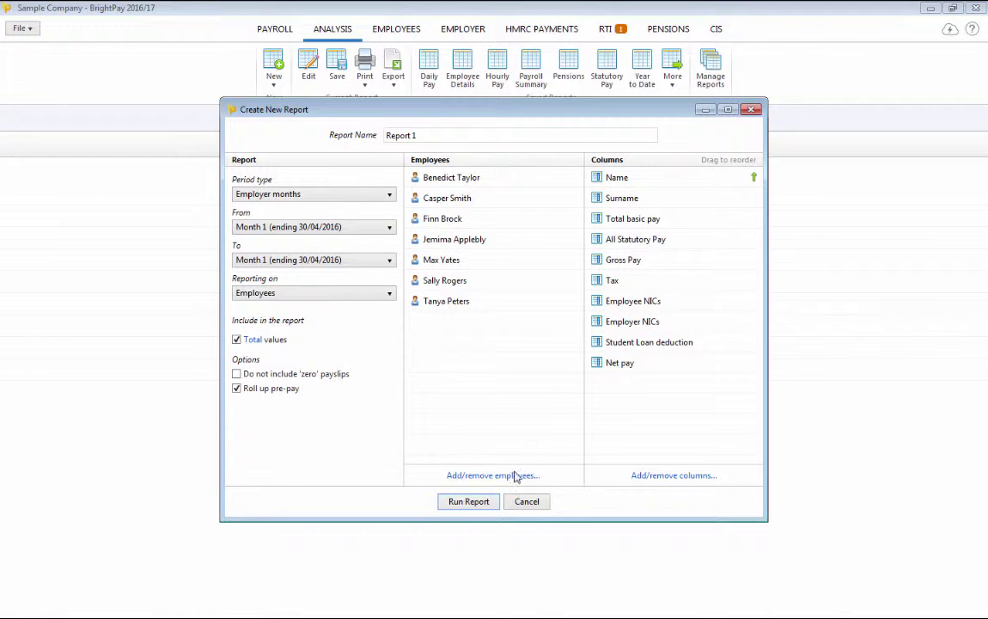
pyautogui.click(468, 501)
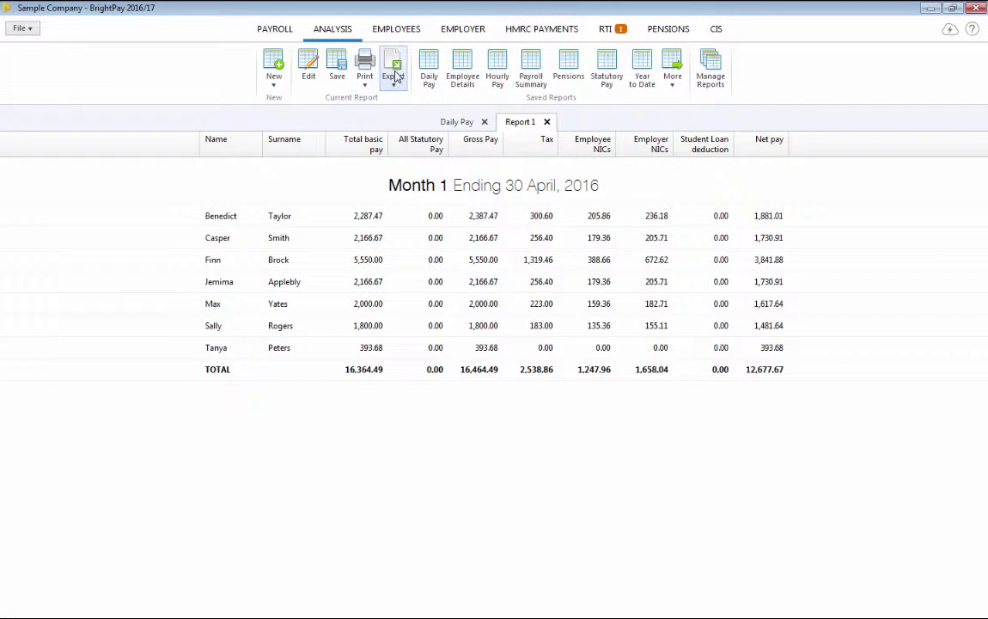
pyautogui.moveTo(388, 143); pyautogui.dragTo(409, 145)
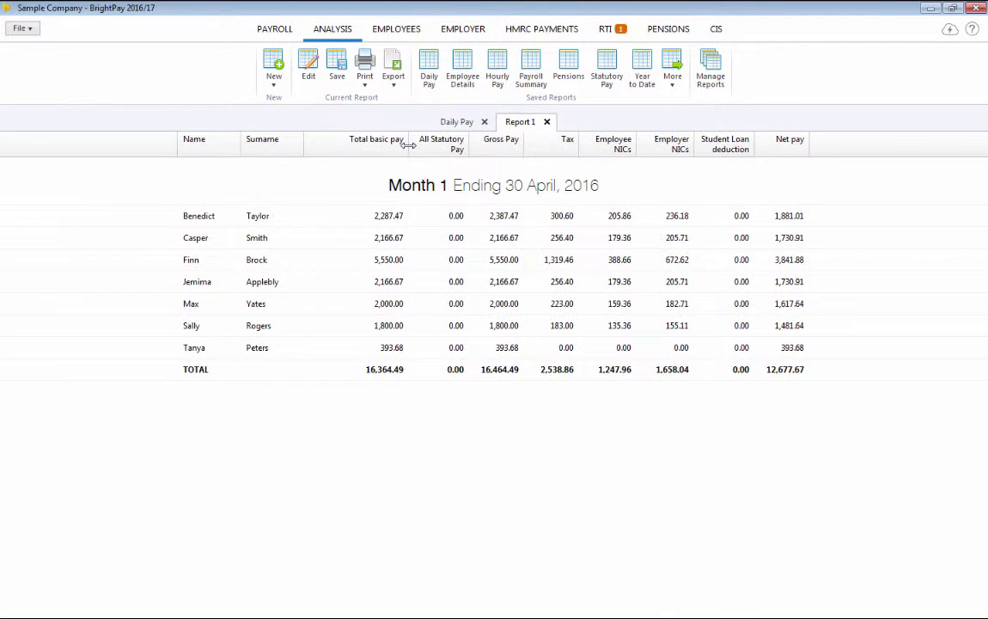
pyautogui.click(455, 122)
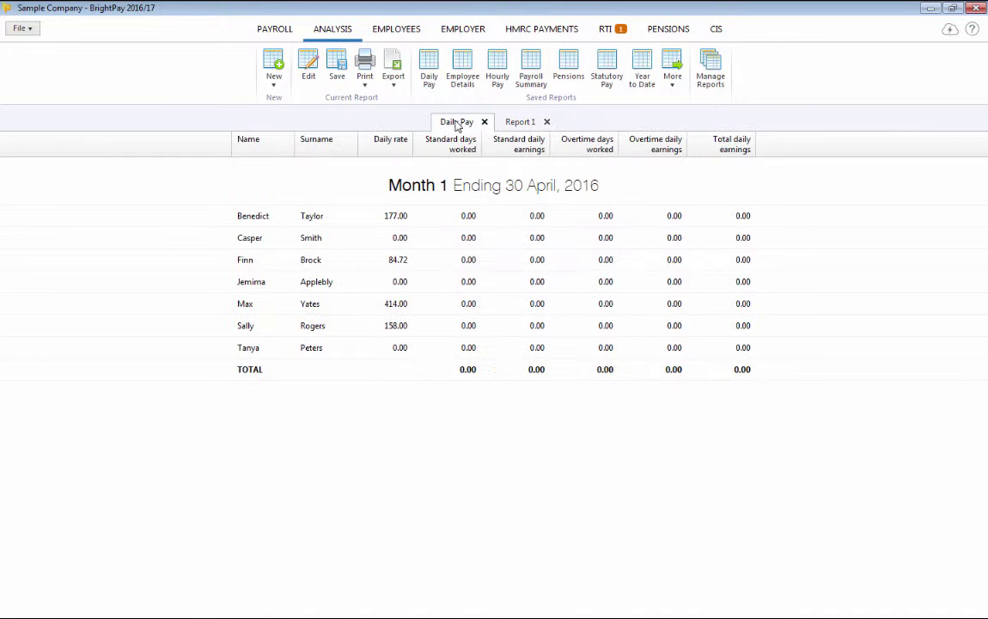
pyautogui.click(521, 122)
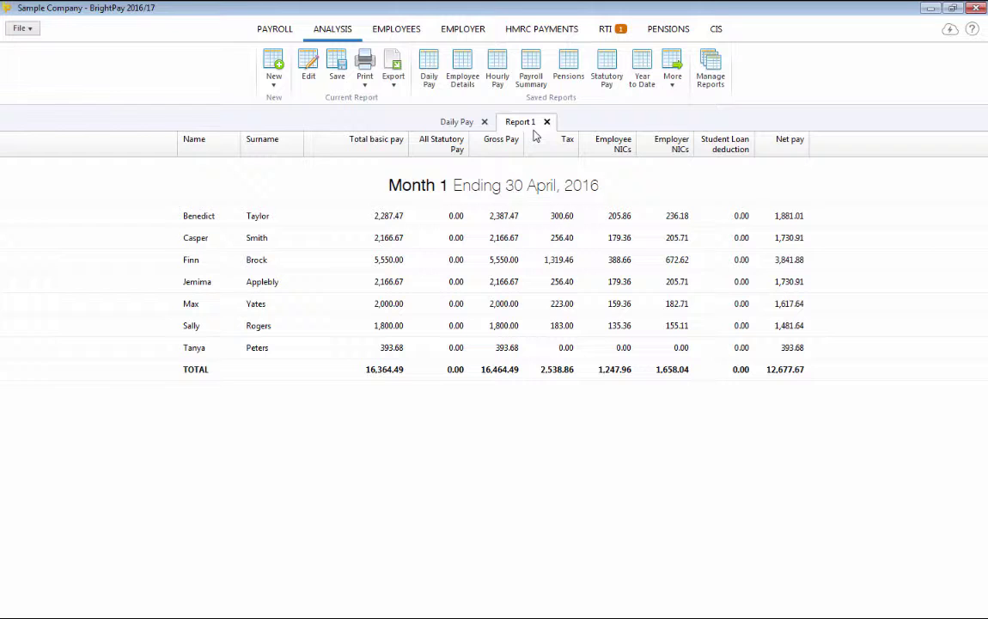
# Step: Check the month summary for all employees, then set HMRC payments to a monthly schedule
pyautogui.click(279, 38)
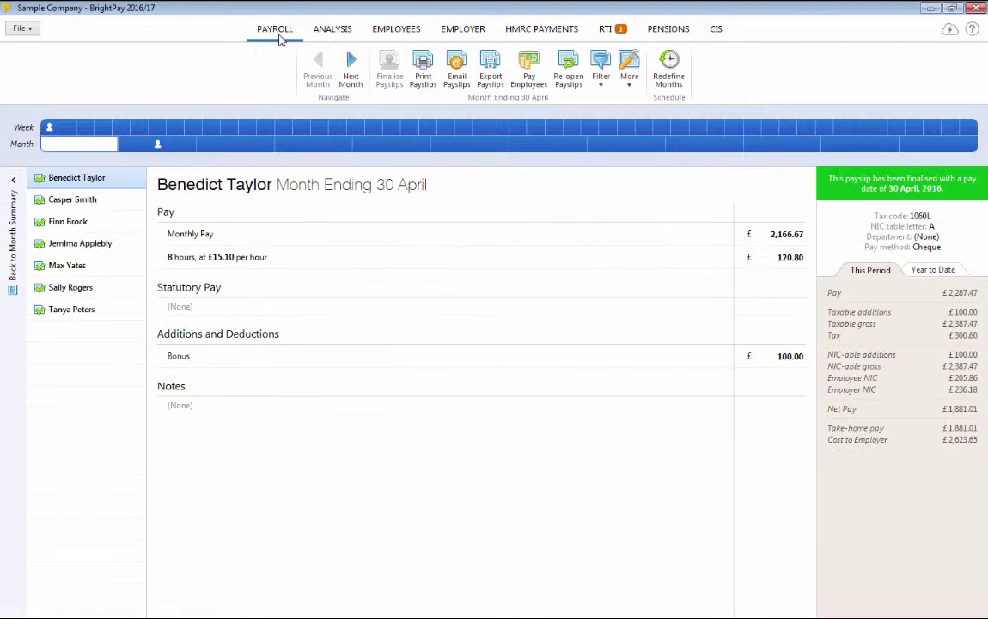
pyautogui.click(15, 210)
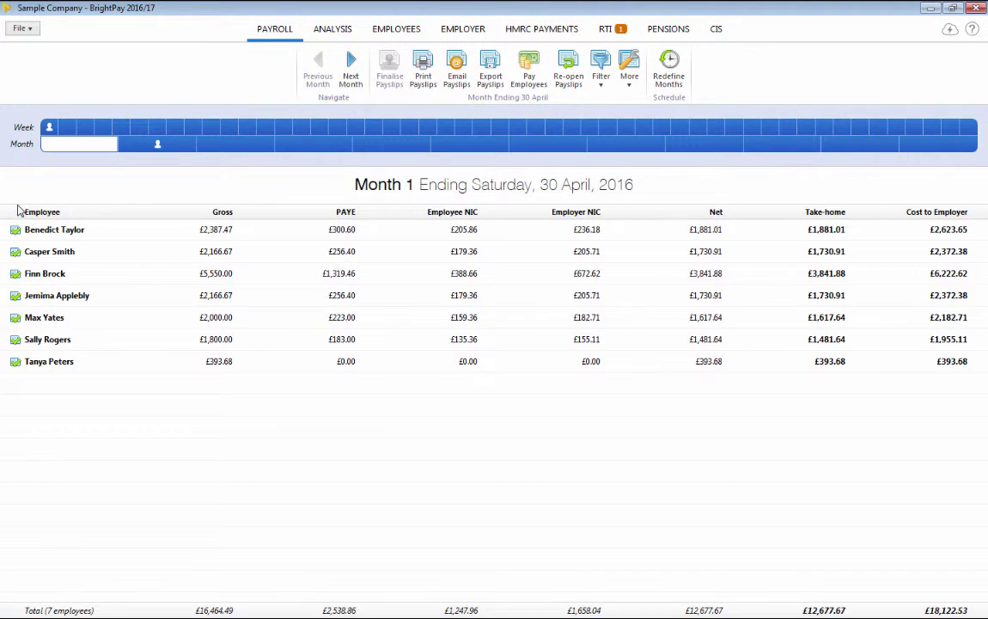
pyautogui.click(543, 31)
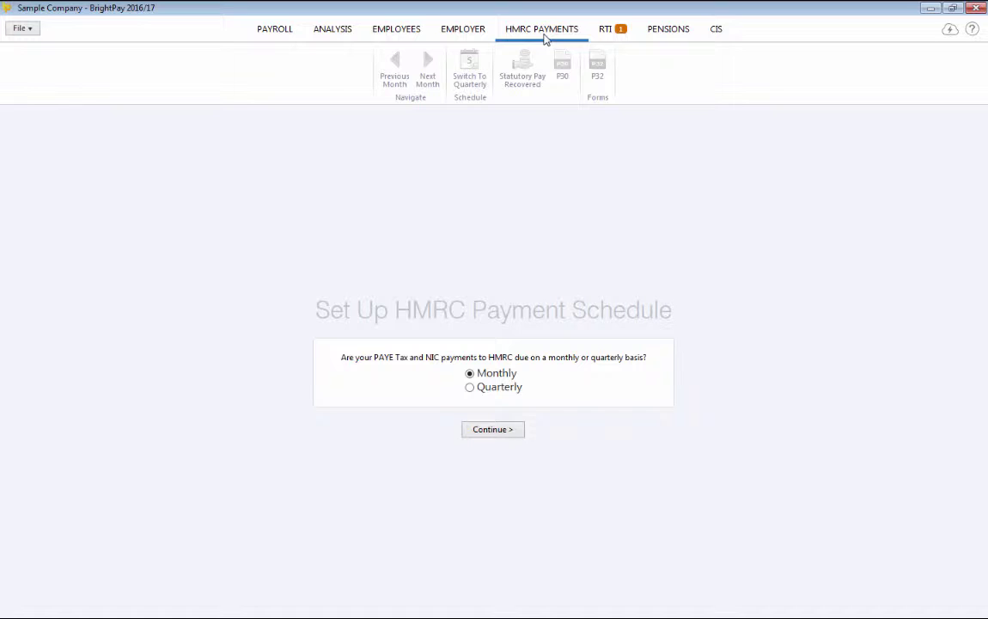
pyautogui.click(506, 429)
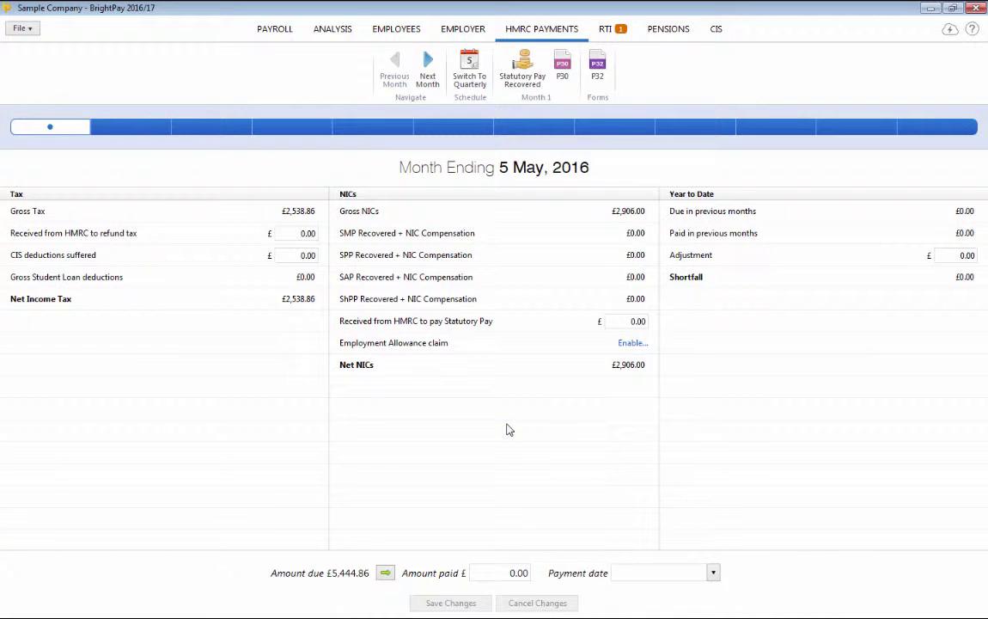
# Step: Record a £5,000.00 HMRC payment dated 22/6/16 and save it
pyautogui.click(486, 572)
pyautogui.write('5000')
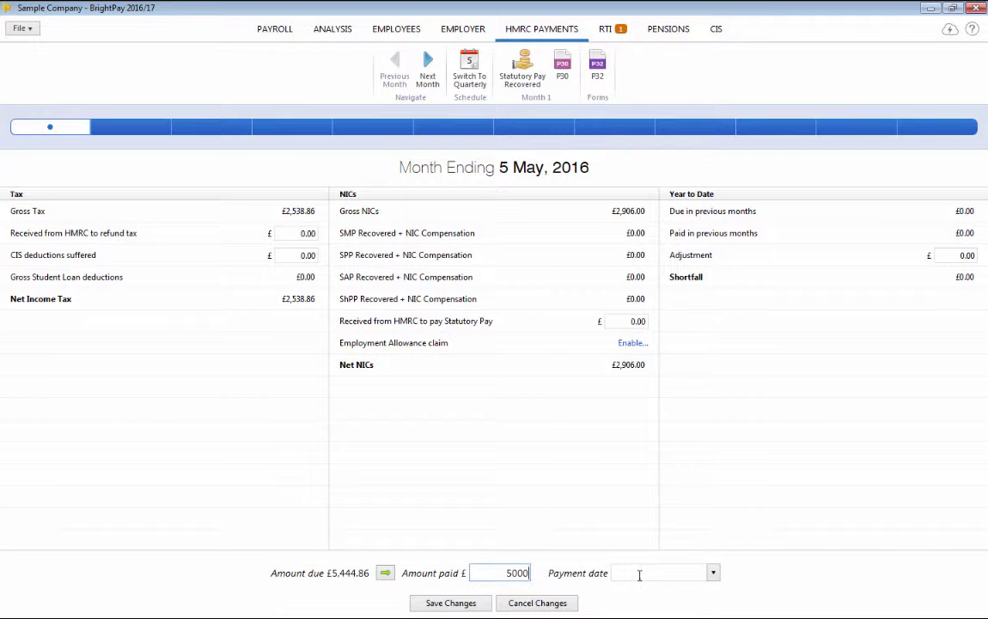
pyautogui.click(641, 575)
pyautogui.write('22/6/16')
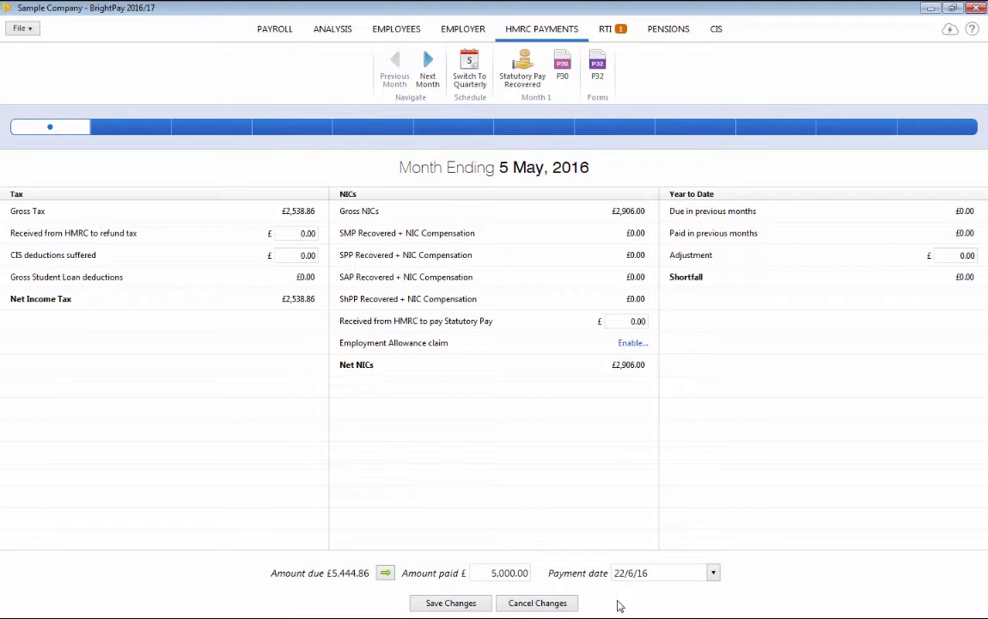
pyautogui.click(464, 602)
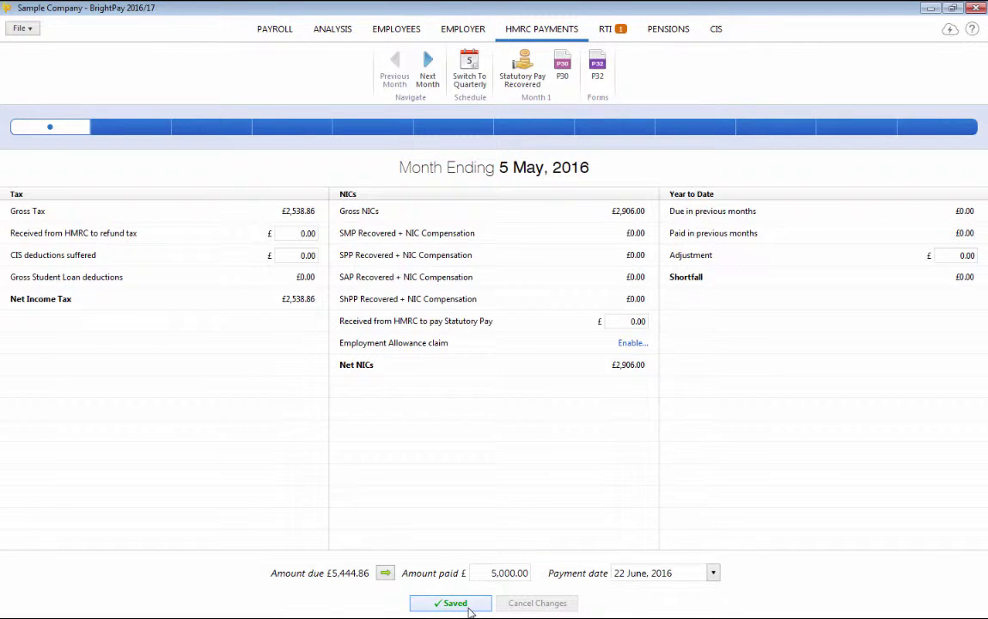
# Step: Preview the Month One P32 Employer Payment Record, scroll through it, then close it
pyautogui.click(597, 73)
pyautogui.scroll(-2, 622, 276)
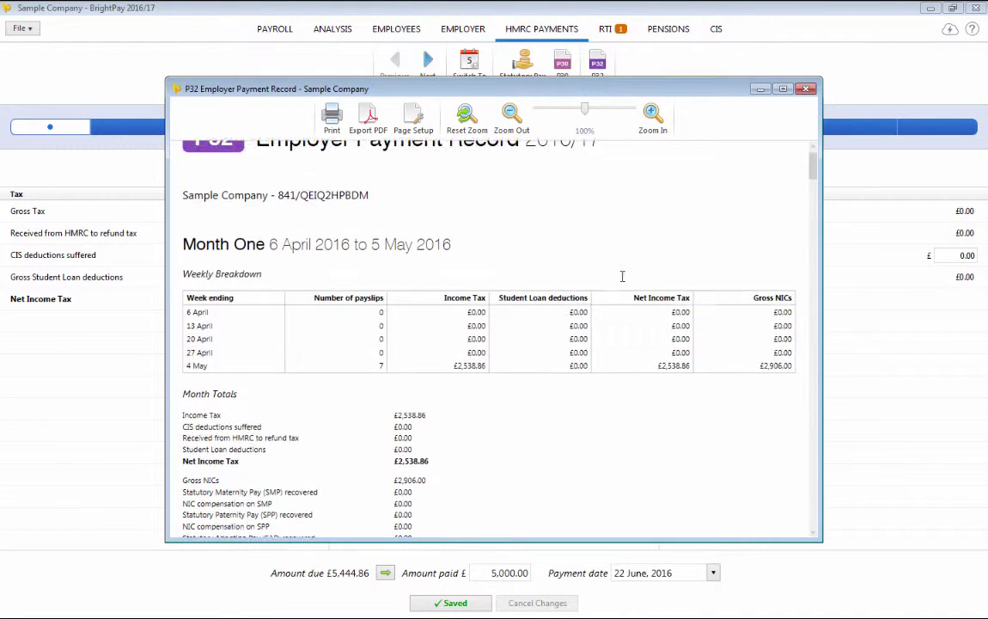
pyautogui.scroll(-4, 563, 283)
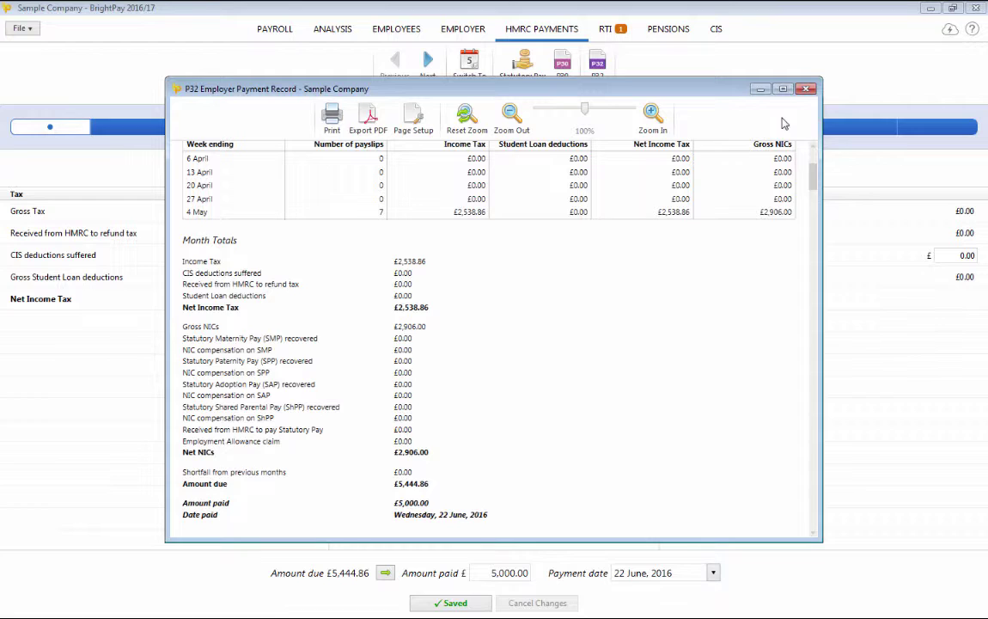
pyautogui.click(807, 89)
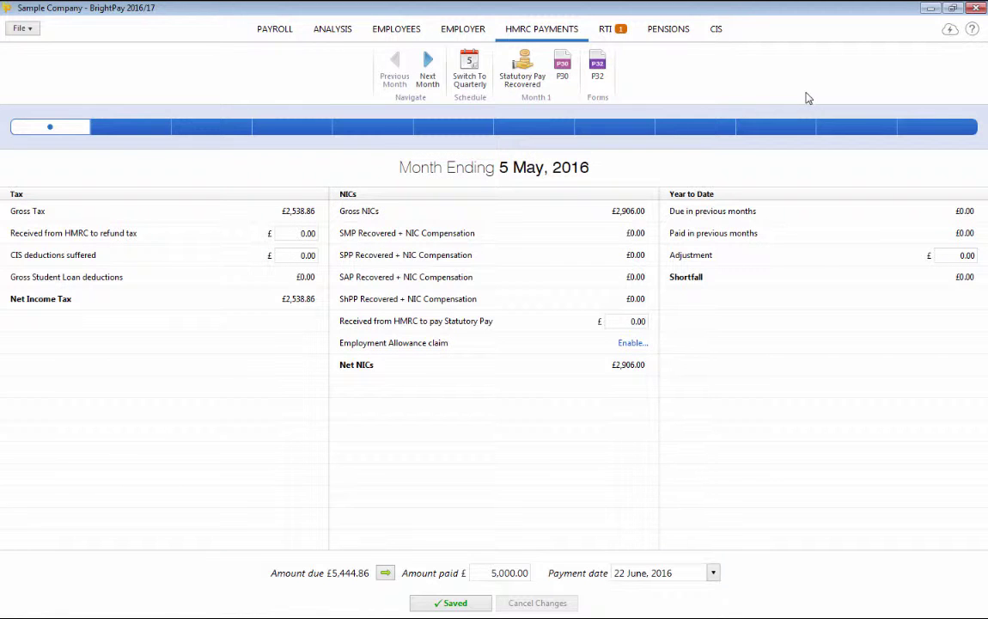
# Step: In the Employees area, view the P60 certificate options and dismiss them without choosing
pyautogui.click(397, 33)
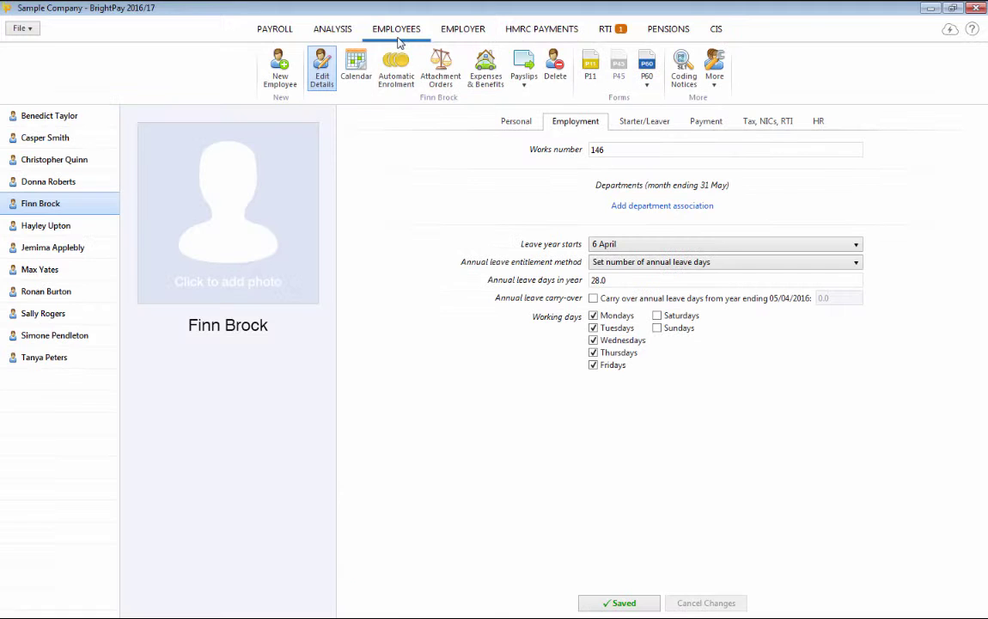
pyautogui.click(646, 76)
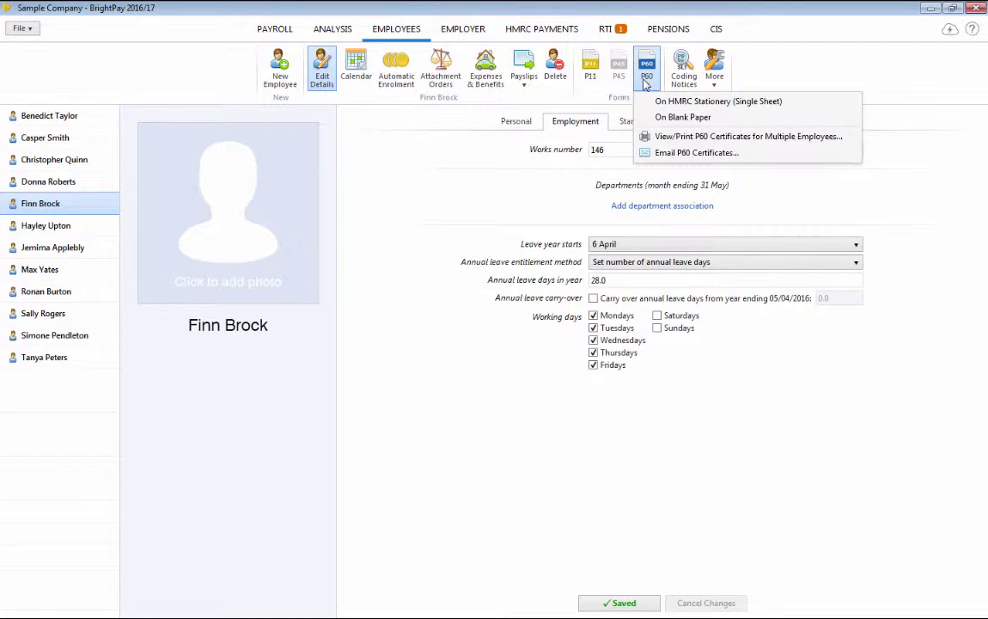
pyautogui.click(771, 79)
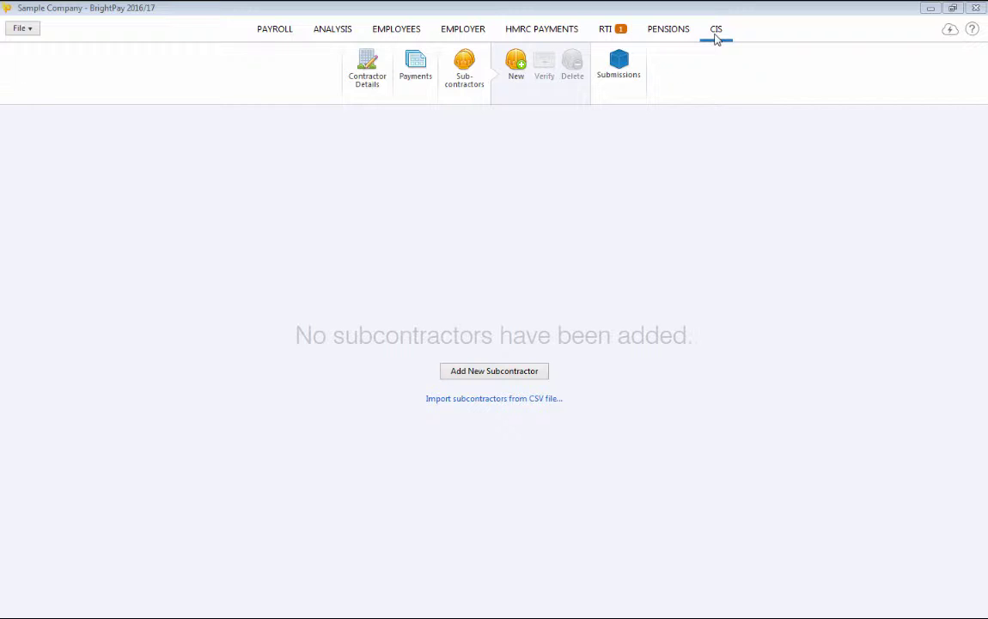
# Step: Save subcontractor Autonomy, check the P&D Statements options, and advance CIS payments to Tax Month 3
pyautogui.click(516, 71)
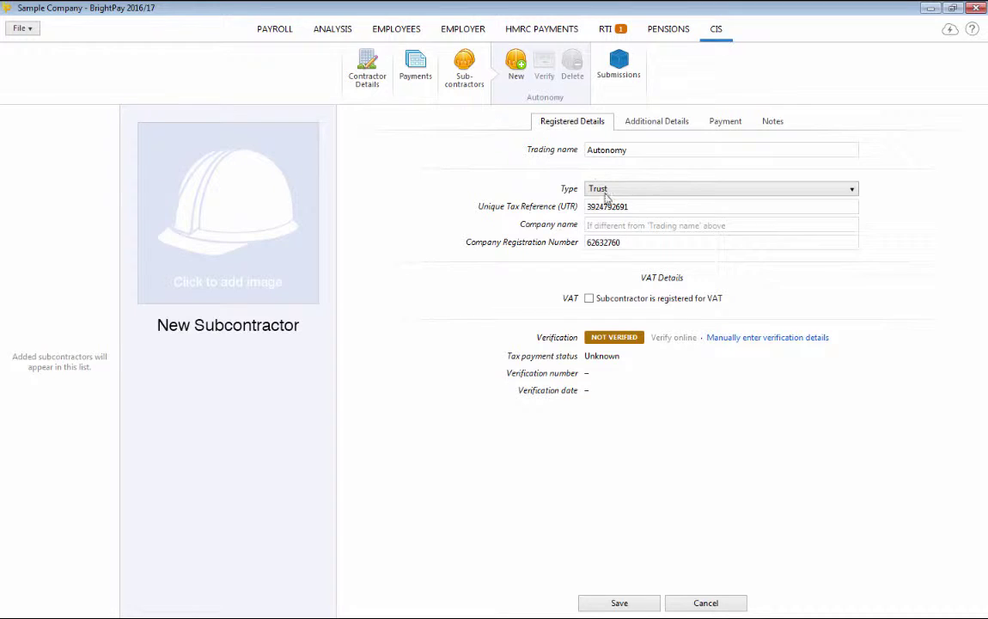
pyautogui.click(634, 604)
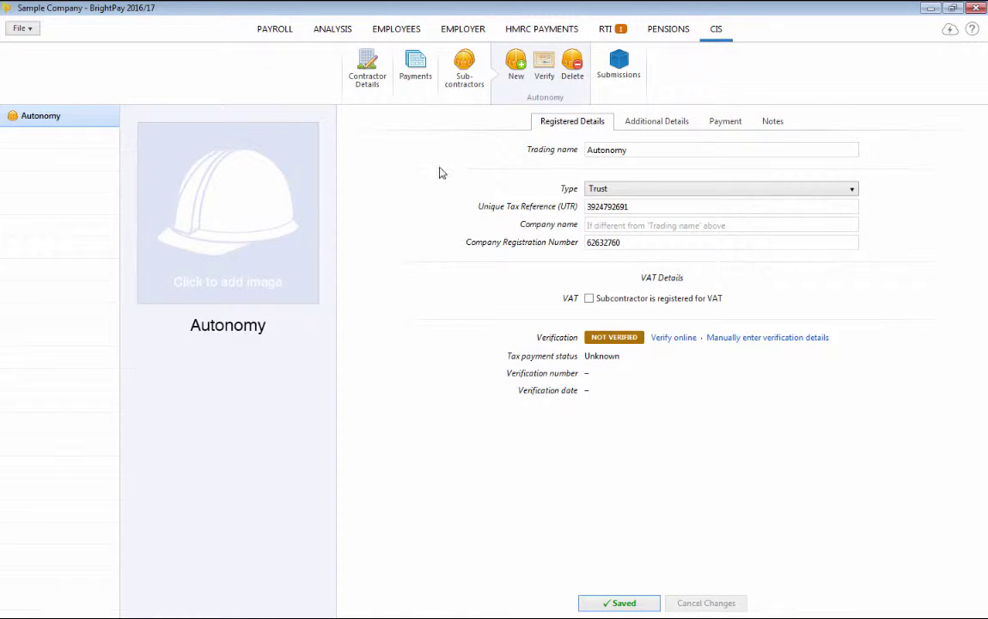
pyautogui.click(416, 79)
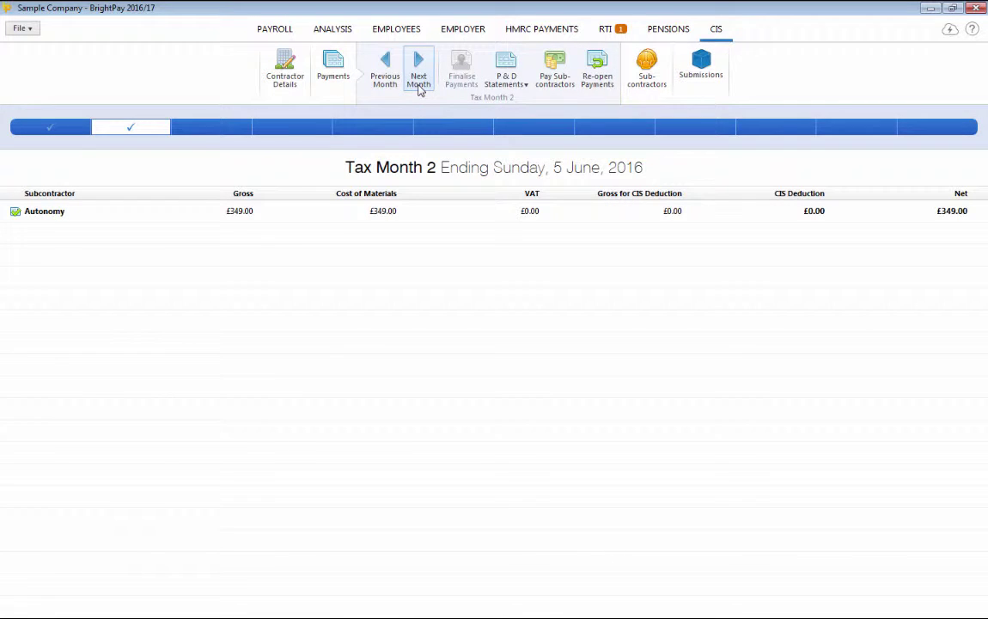
pyautogui.click(508, 82)
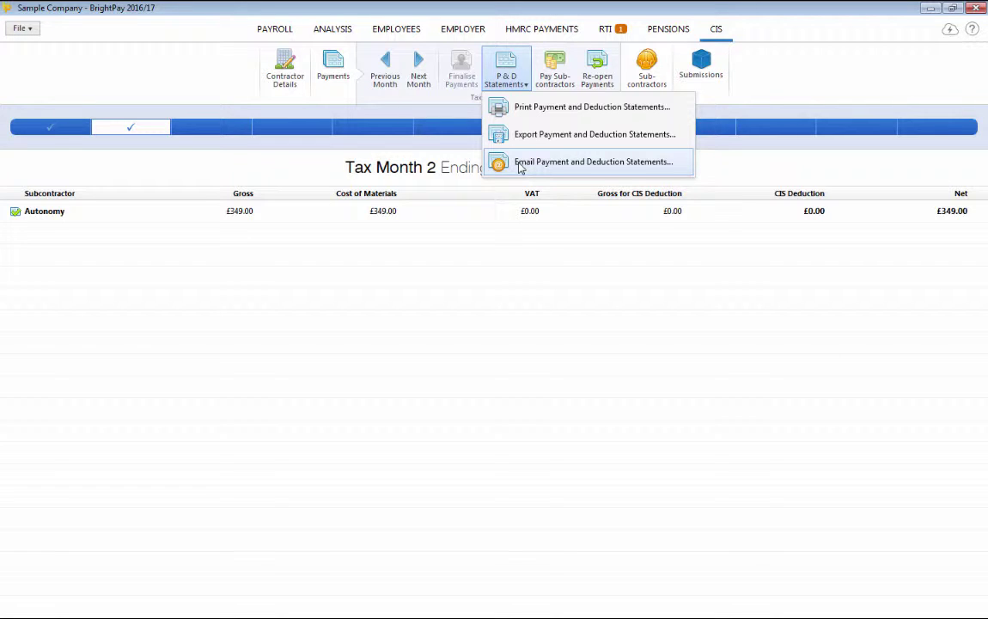
pyautogui.click(418, 68)
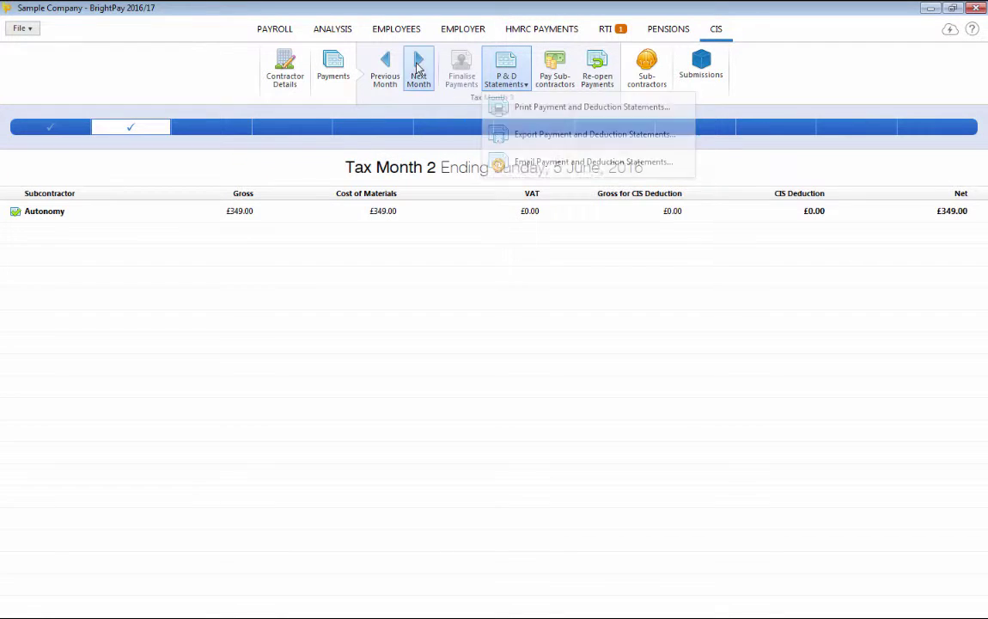
# Step: Enter 285 as Autonomy's cost of materials for Tax Month 3
pyautogui.doubleClick(204, 214)
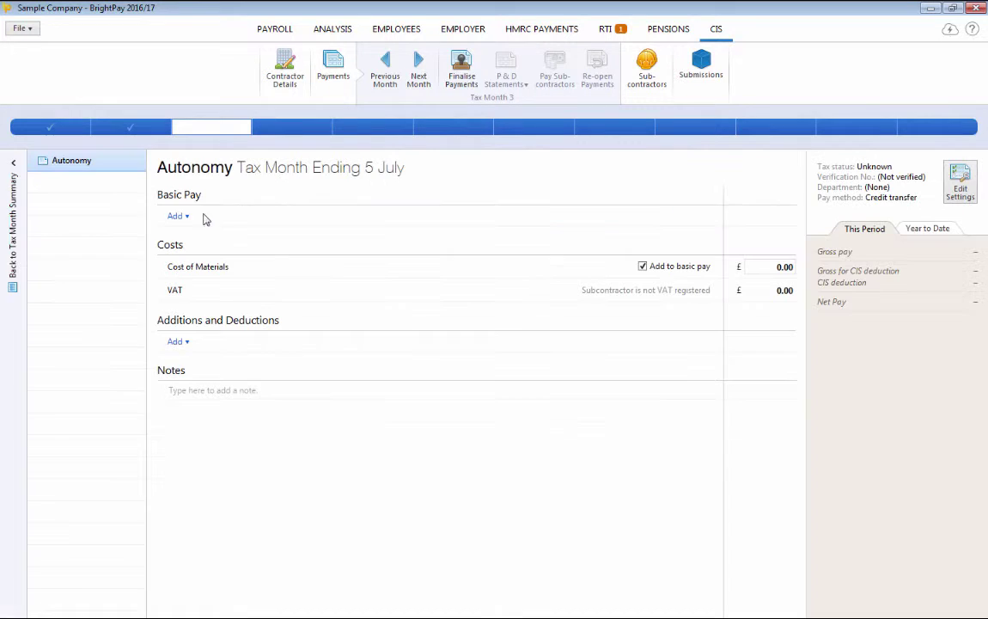
pyautogui.click(752, 266)
pyautogui.write('2')
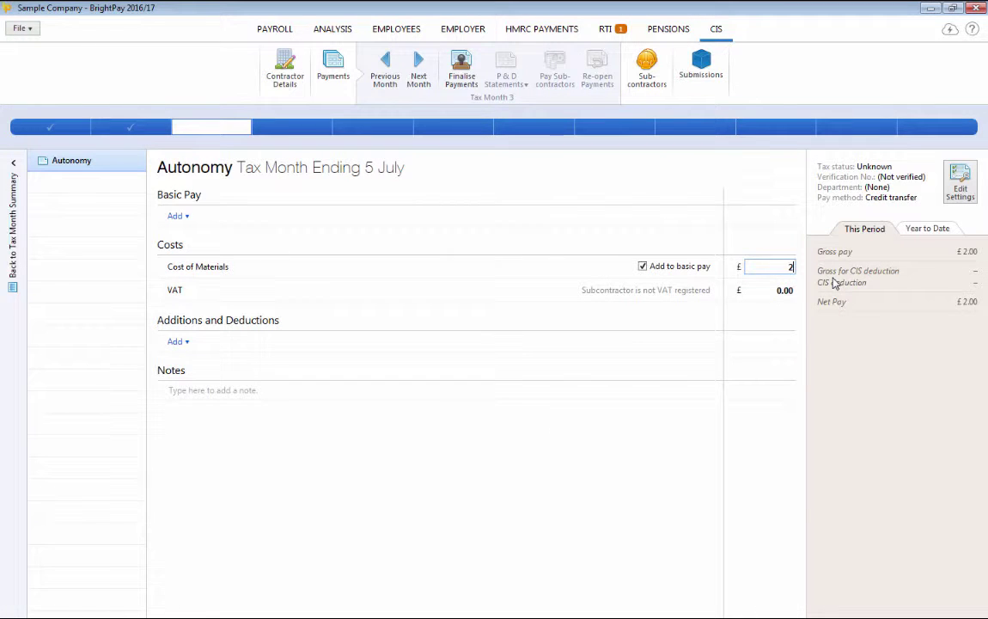
pyautogui.write('85')
# Step: Finalise the month's CIS payments and create the CIS300 return for month ending 5 July
pyautogui.click(461, 71)
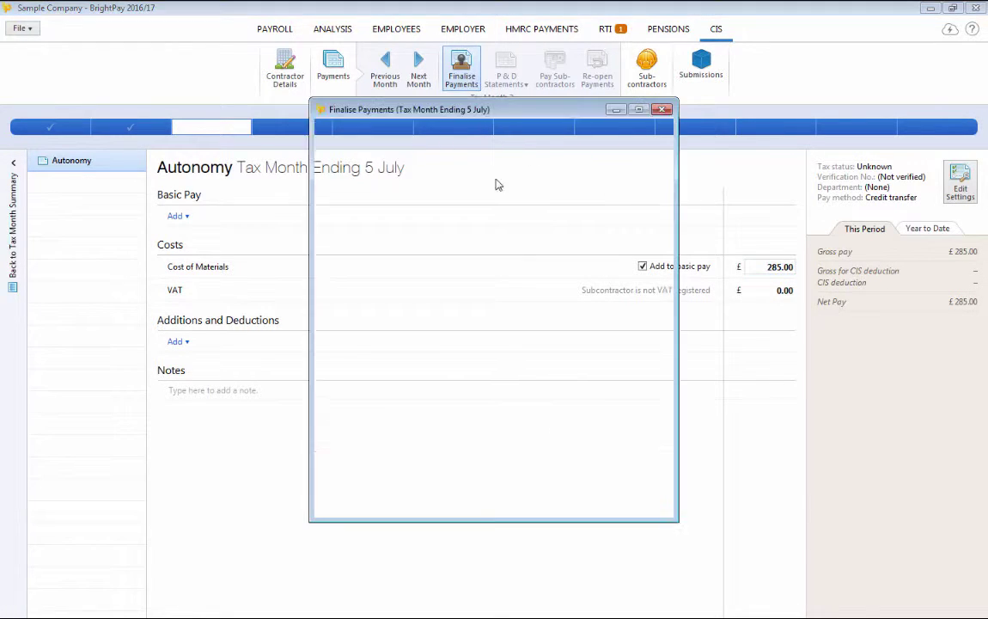
pyautogui.click(467, 496)
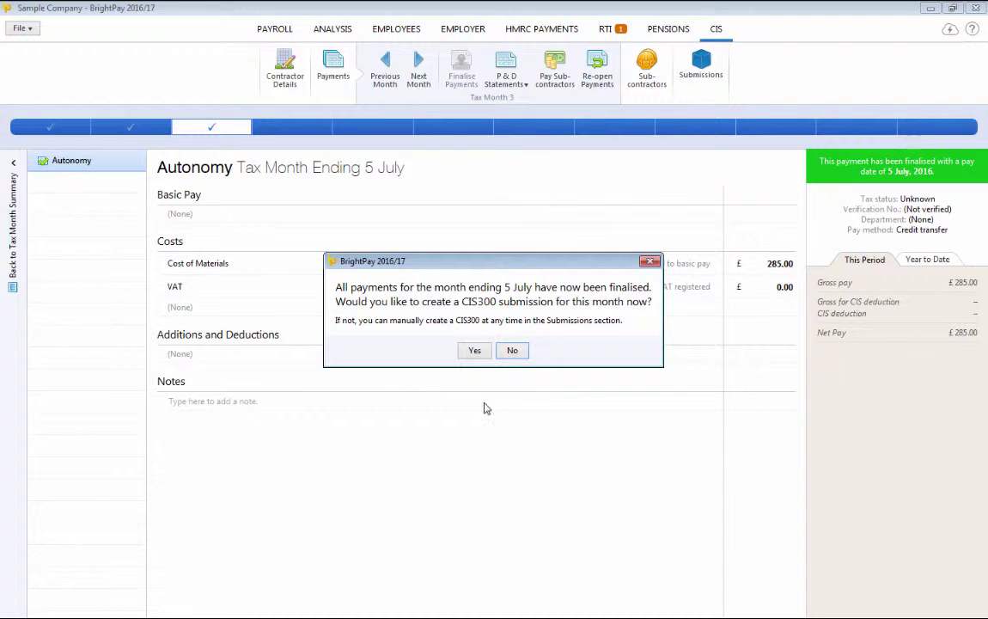
pyautogui.click(475, 350)
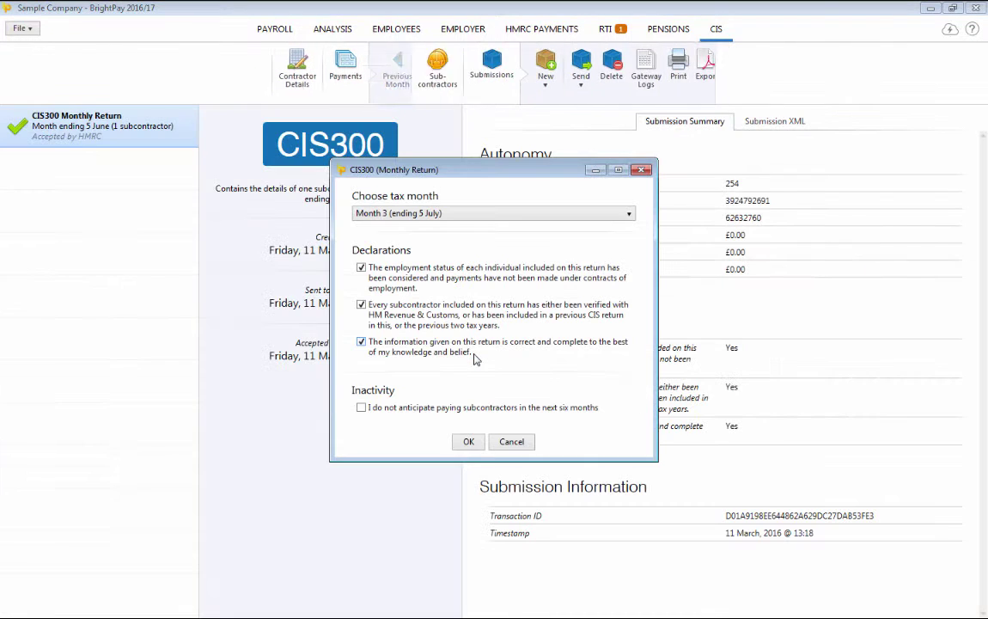
pyautogui.click(470, 444)
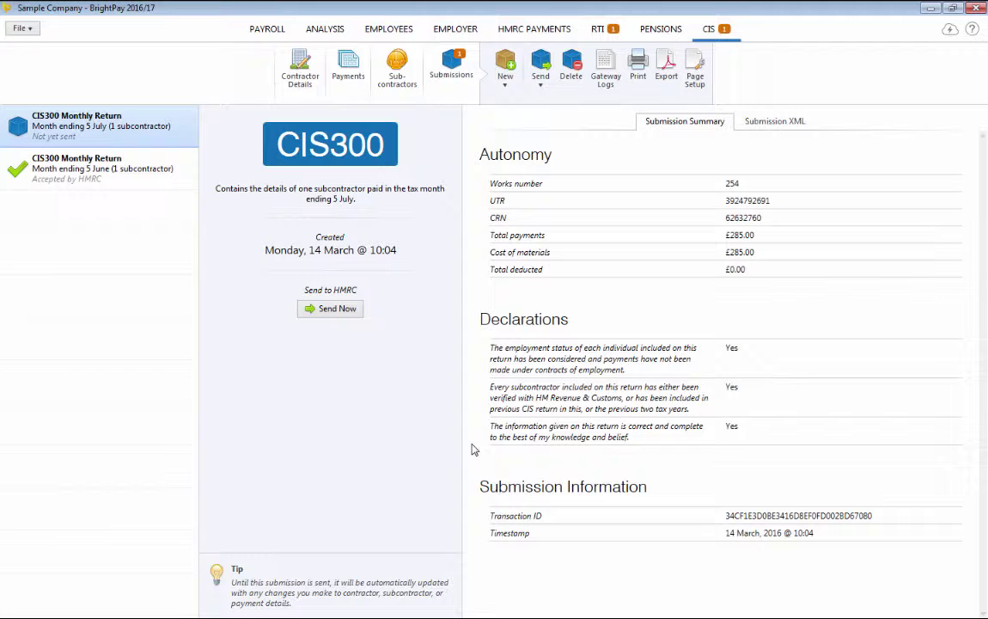
pyautogui.click(324, 28)
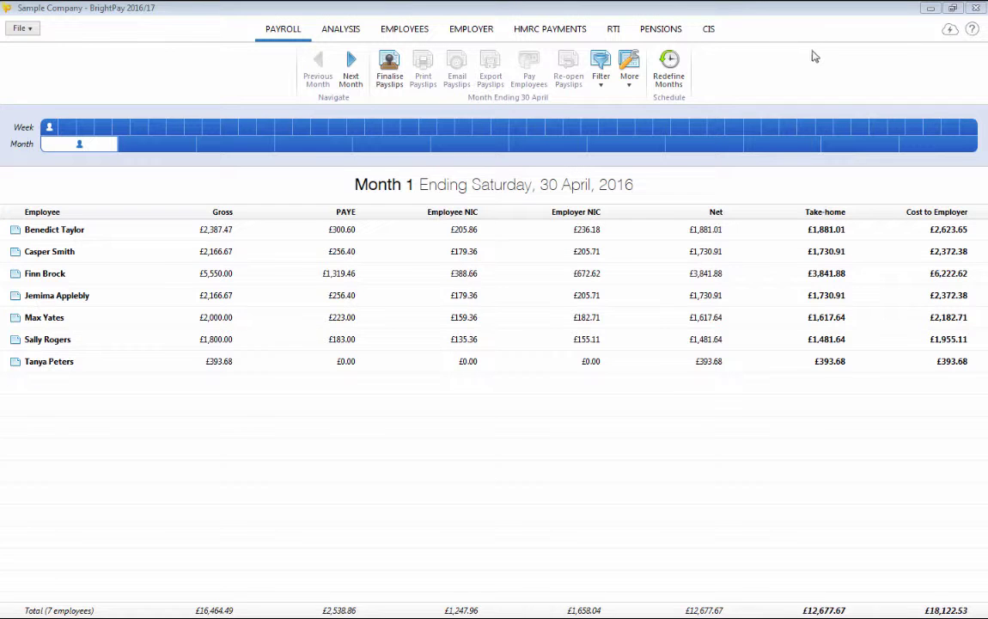
# Step: Show the automatic enrolment page and the pension providers available for a new scheme
pyautogui.click(661, 30)
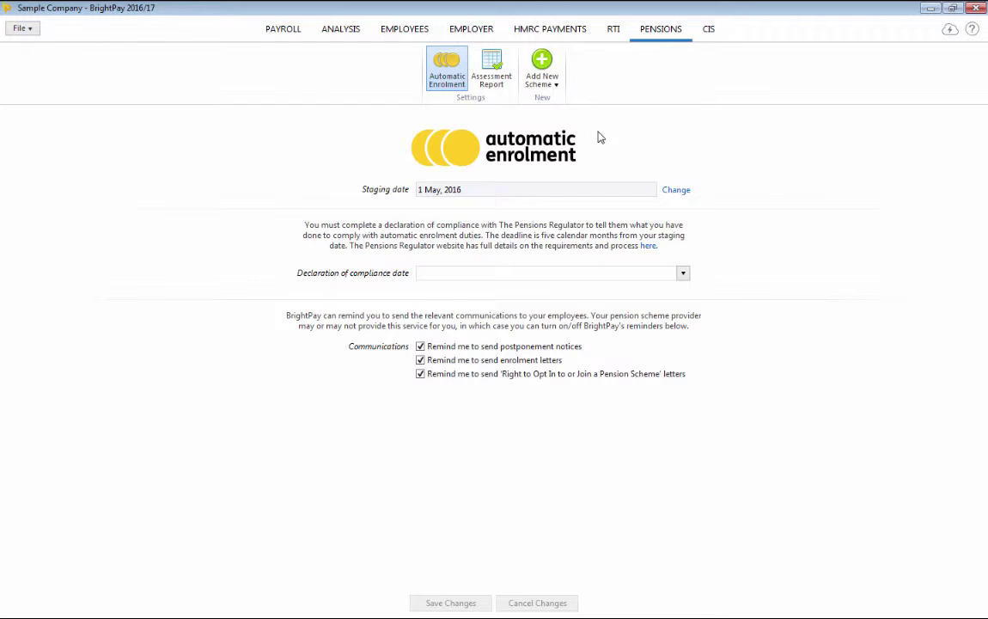
pyautogui.click(554, 79)
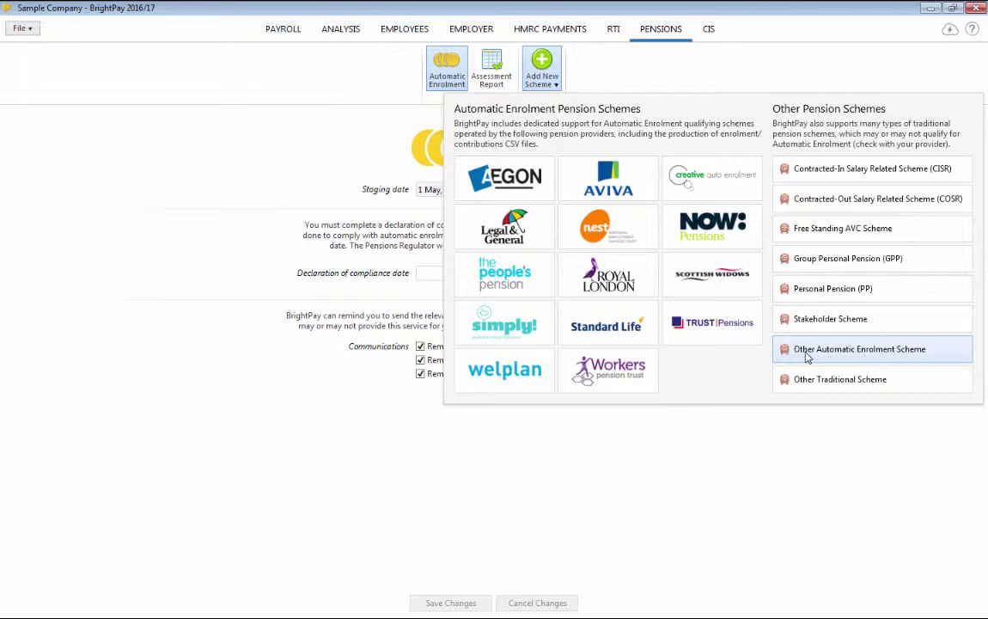
# Step: Add a NEST scheme with employer reference EMP123456789 and rename Group 1 to 'Monthly'
pyautogui.click(615, 232)
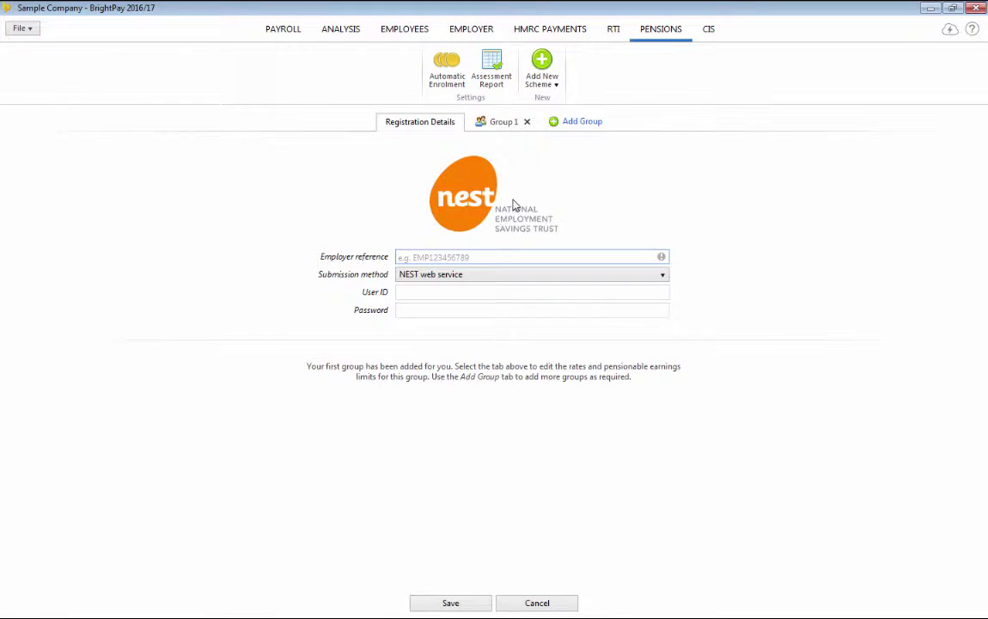
pyautogui.write('EMP')
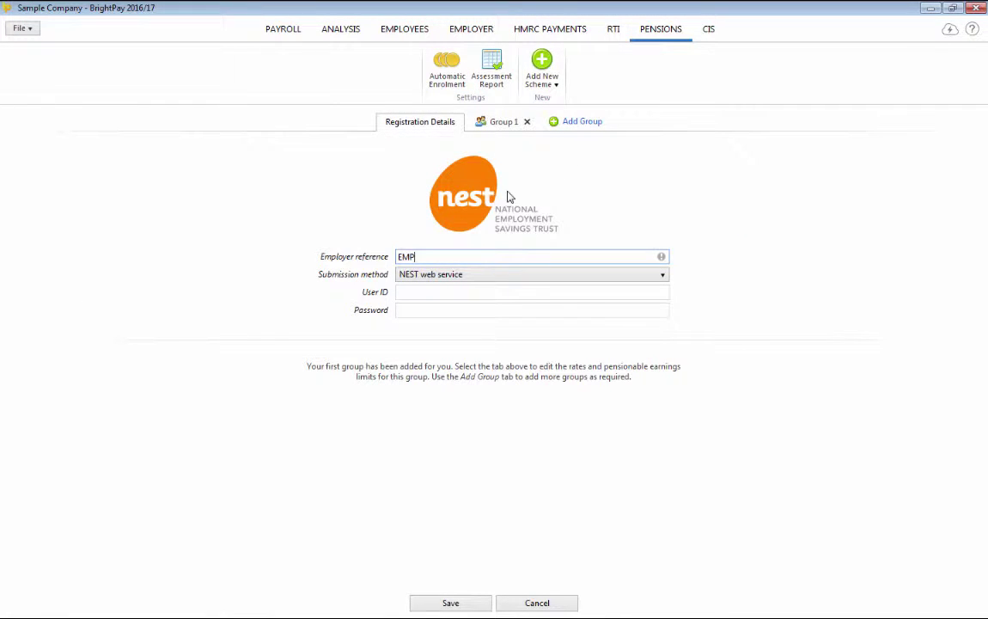
pyautogui.write('123456789')
pyautogui.click(502, 121)
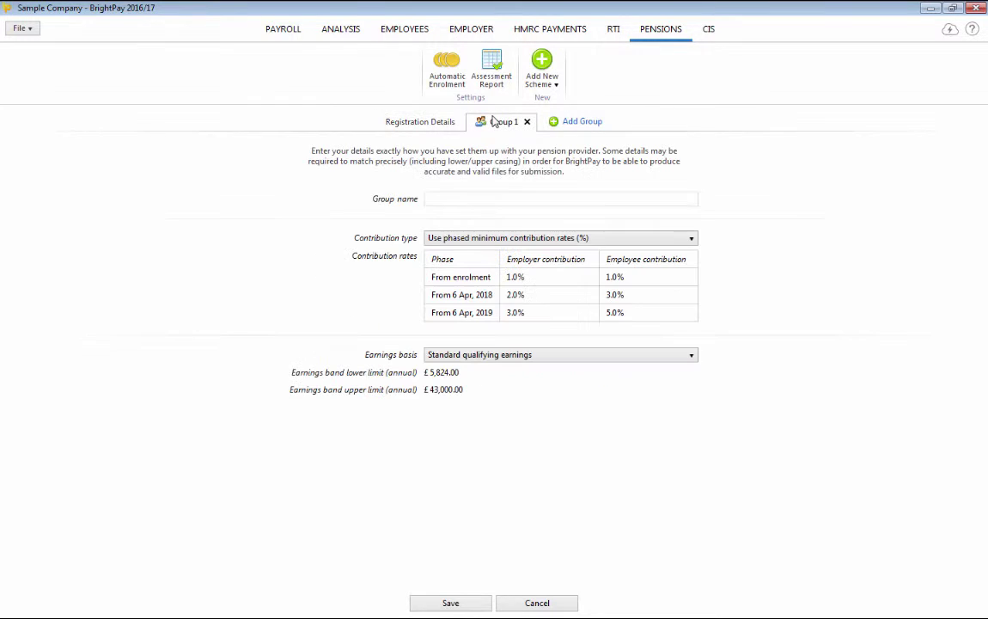
pyautogui.click(473, 197)
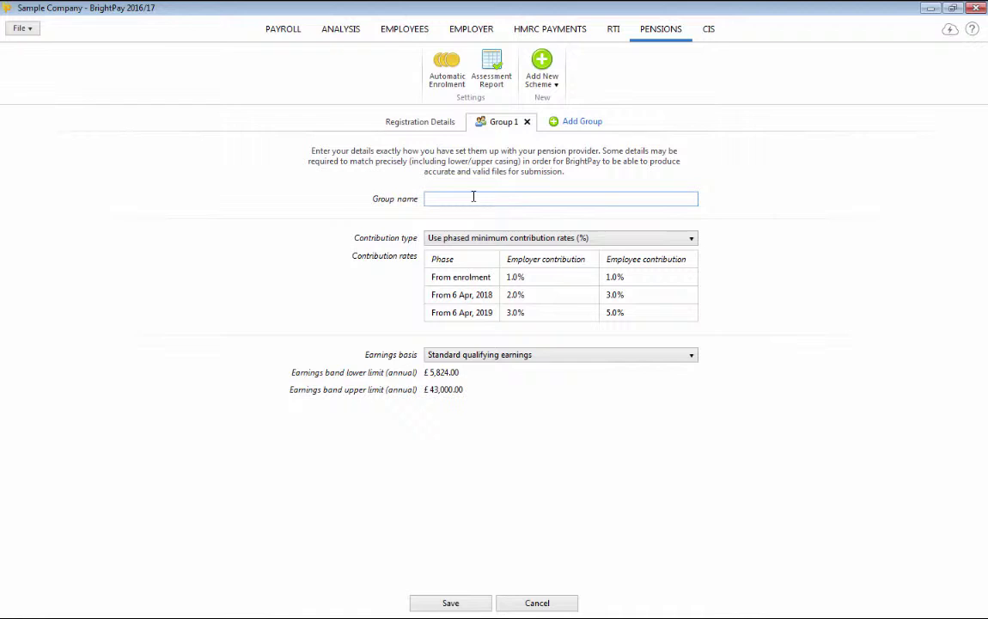
pyautogui.write('Monthly')
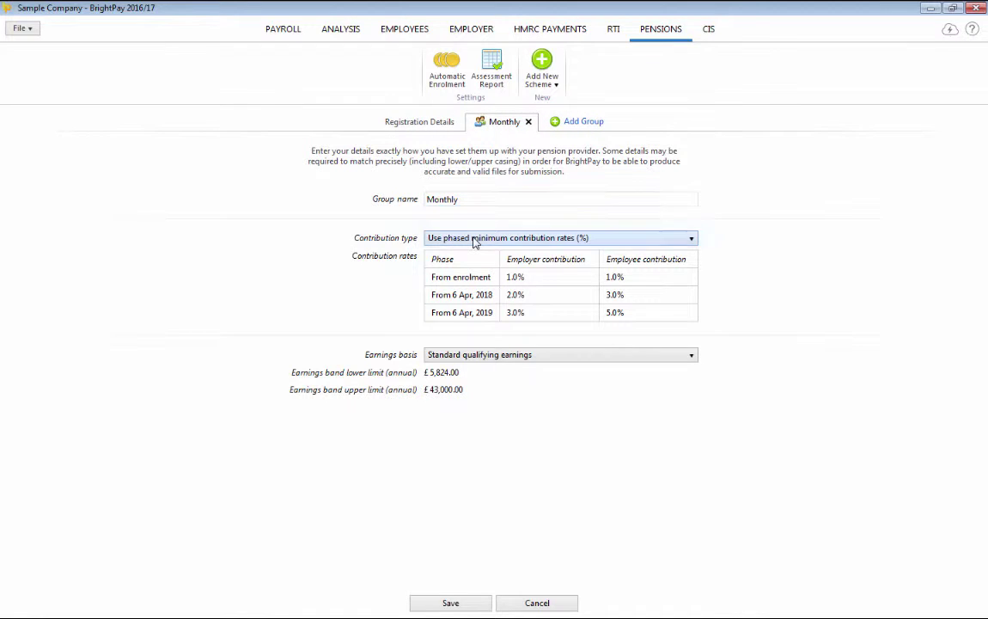
pyautogui.click(473, 238)
pyautogui.click(427, 211)
pyautogui.click(471, 360)
pyautogui.click(427, 314)
# Step: Add a second contribution group named 'Weekly' and save the NEST scheme
pyautogui.click(580, 121)
pyautogui.click(477, 200)
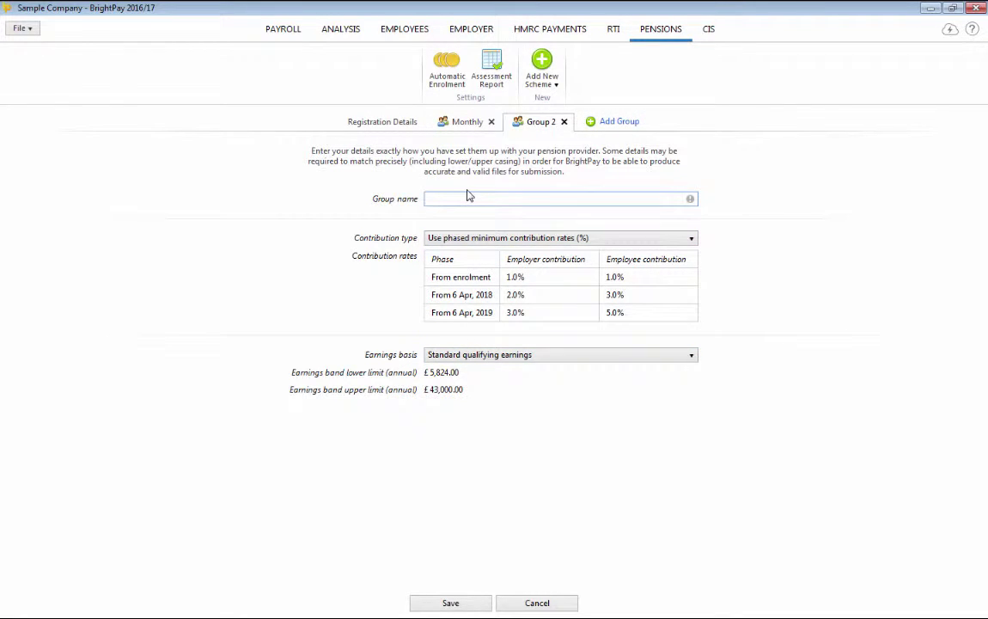
pyautogui.write('Weekly')
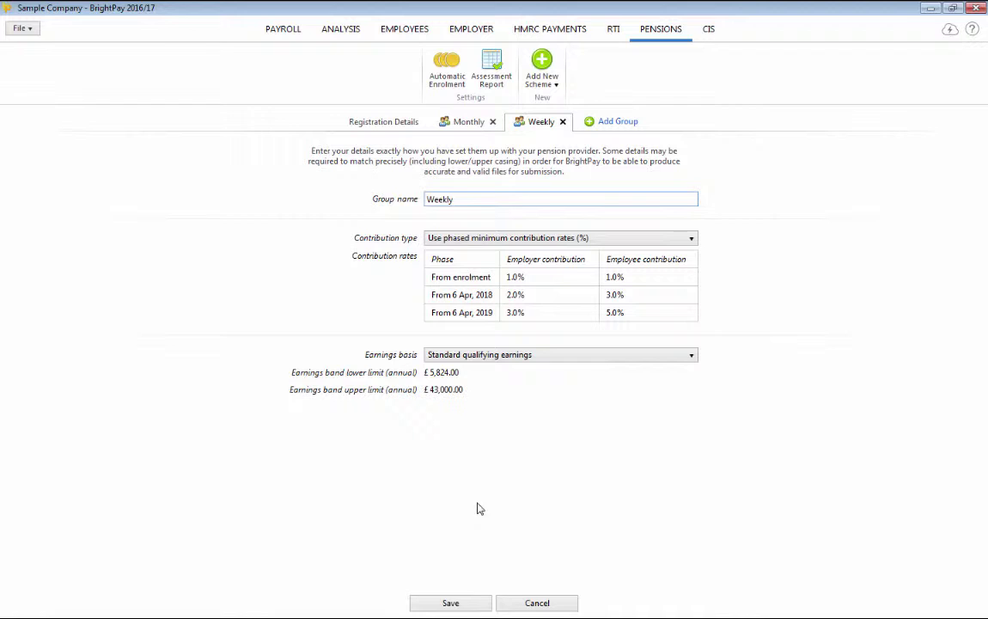
pyautogui.click(450, 602)
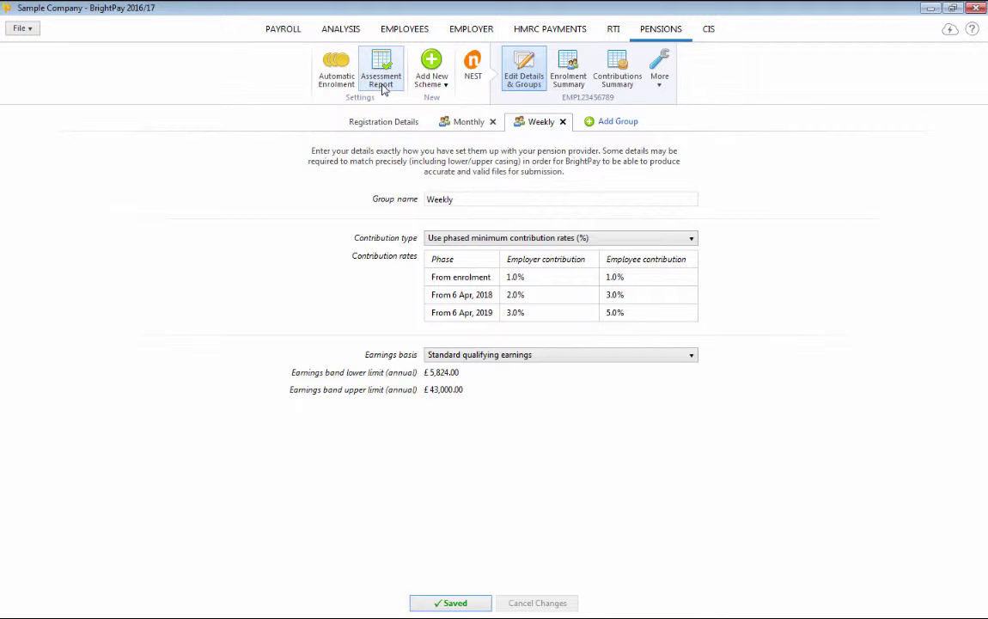
# Step: Run the Automatic Enrolment Assessment Report and scroll through its preview
pyautogui.click(382, 87)
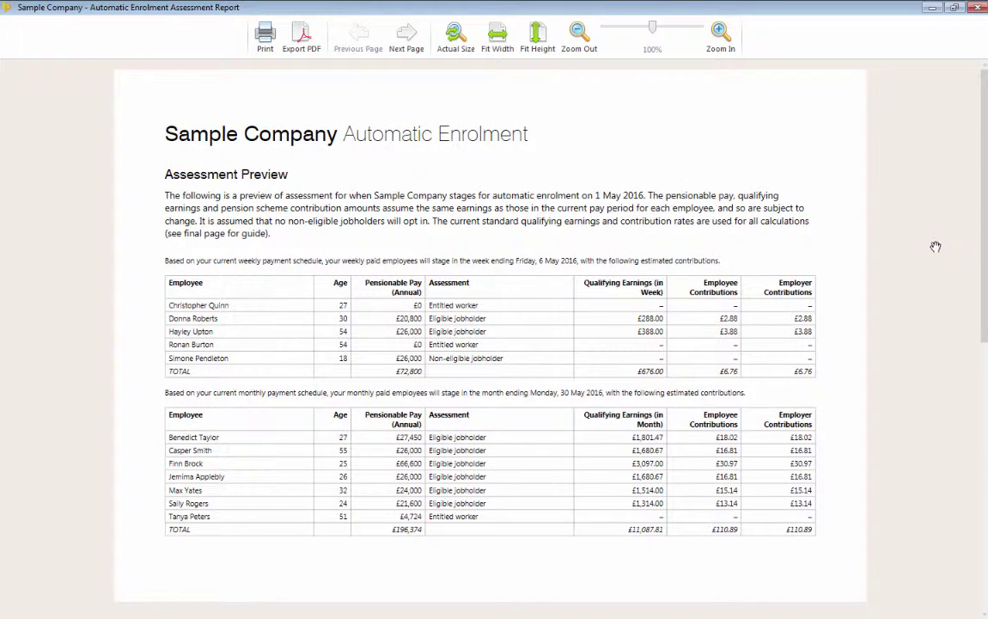
pyautogui.scroll(-1, 936, 248)
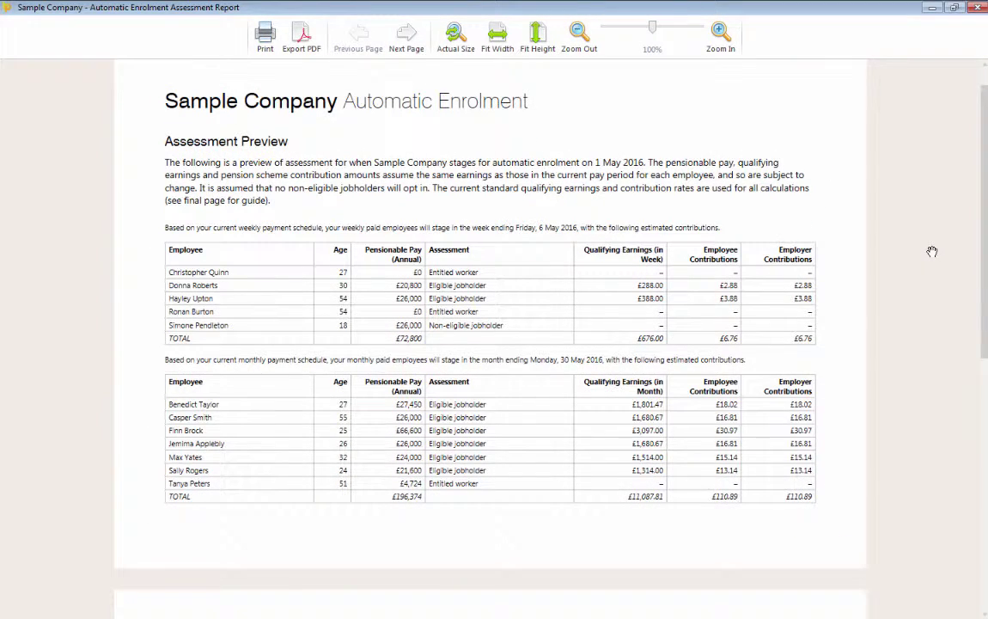
pyautogui.scroll(-10, 933, 251)
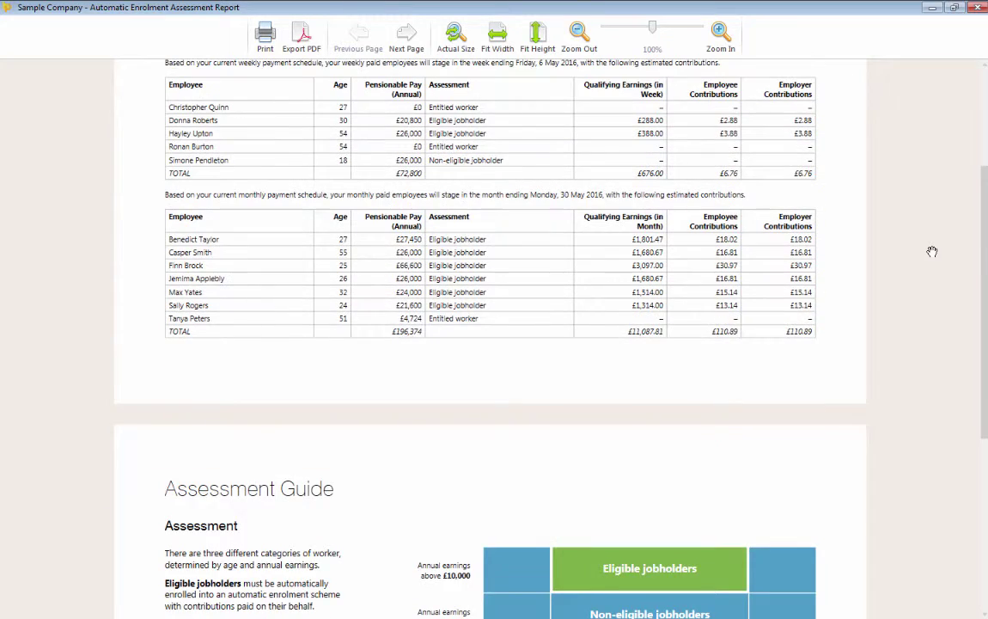
pyautogui.scroll(-2, 932, 251)
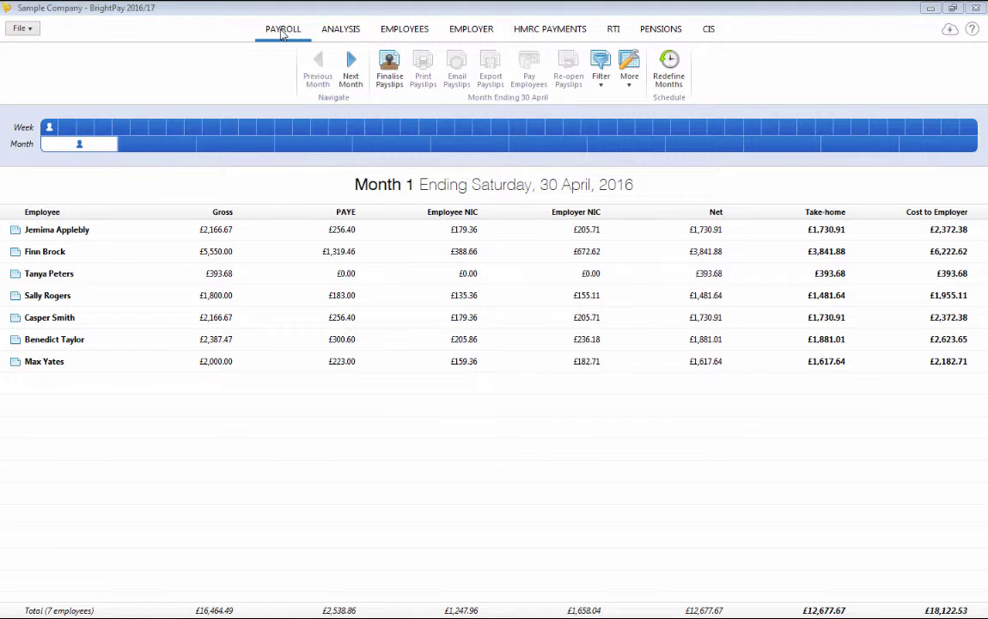
# Step: Finalise all seven Month 1 payslips and move to Month 2 ending 31 May
pyautogui.click(389, 69)
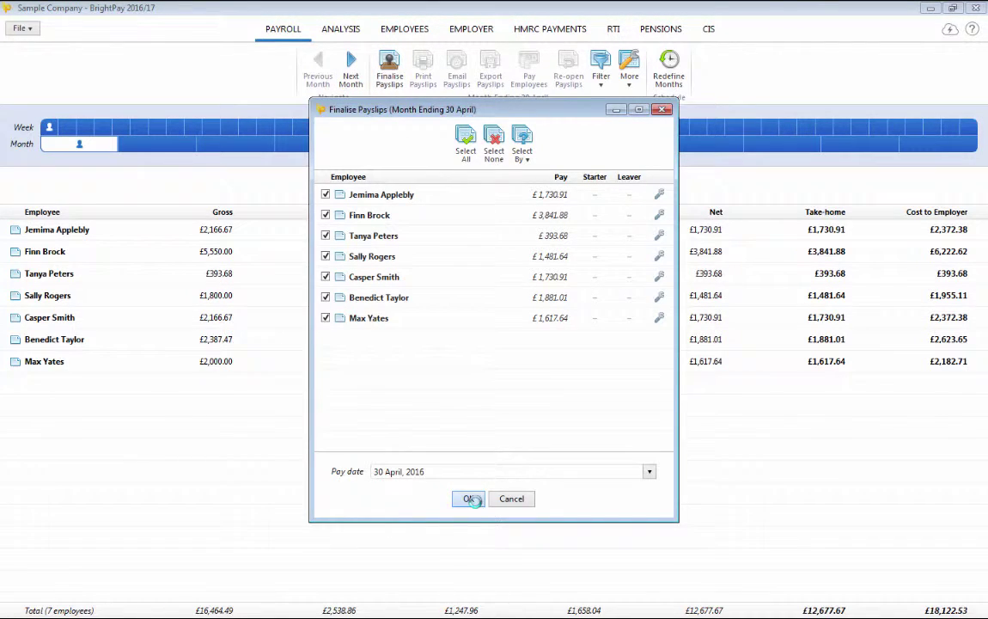
pyautogui.click(469, 498)
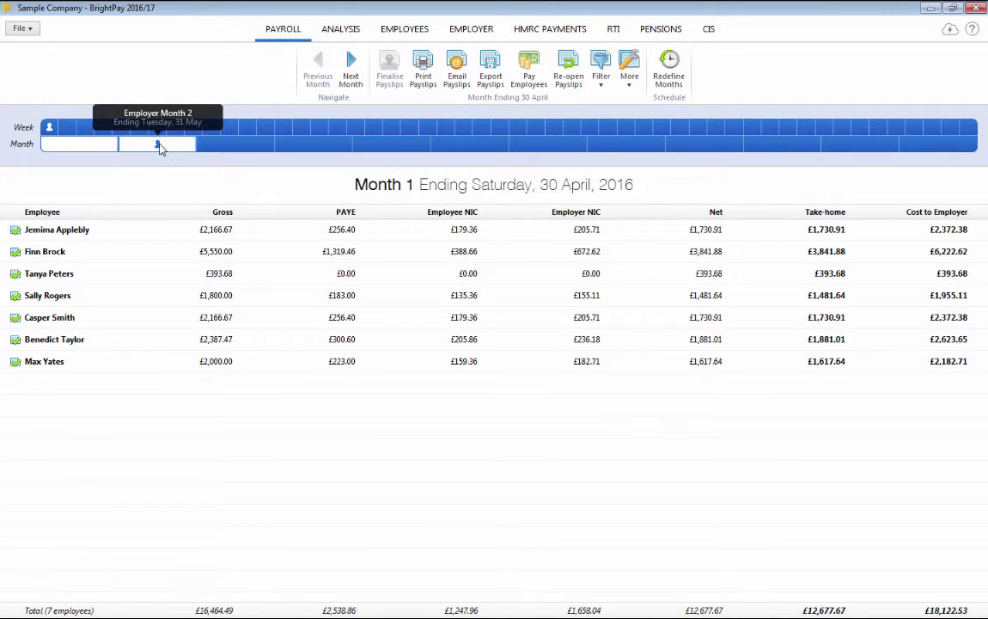
pyautogui.click(158, 144)
# Step: Browse the Month 2 payslips and select the first eligible jobholder, paid £2,166.67
pyautogui.click(126, 236)
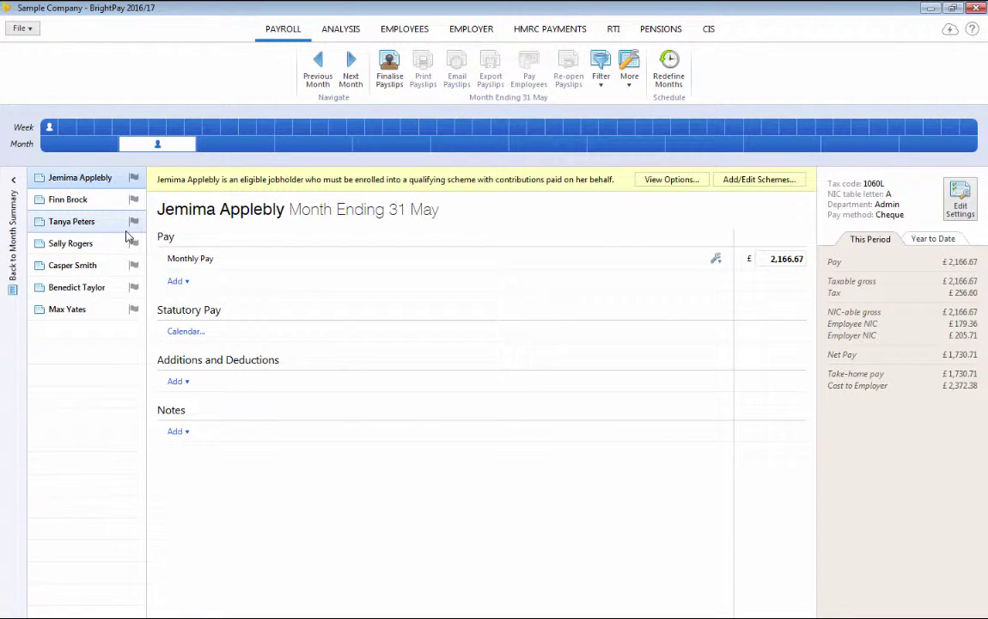
pyautogui.click(117, 204)
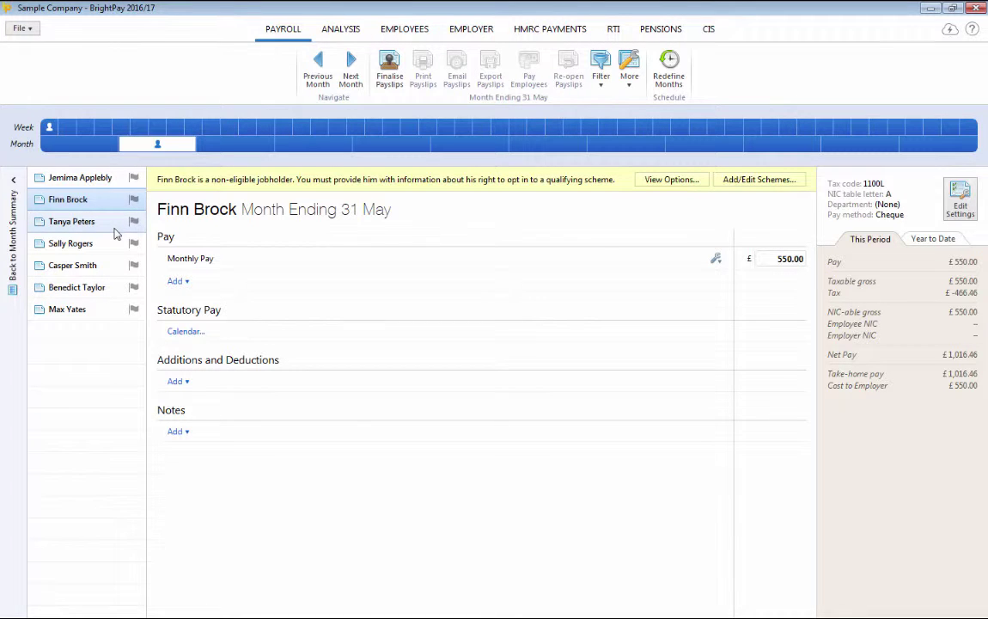
pyautogui.click(116, 231)
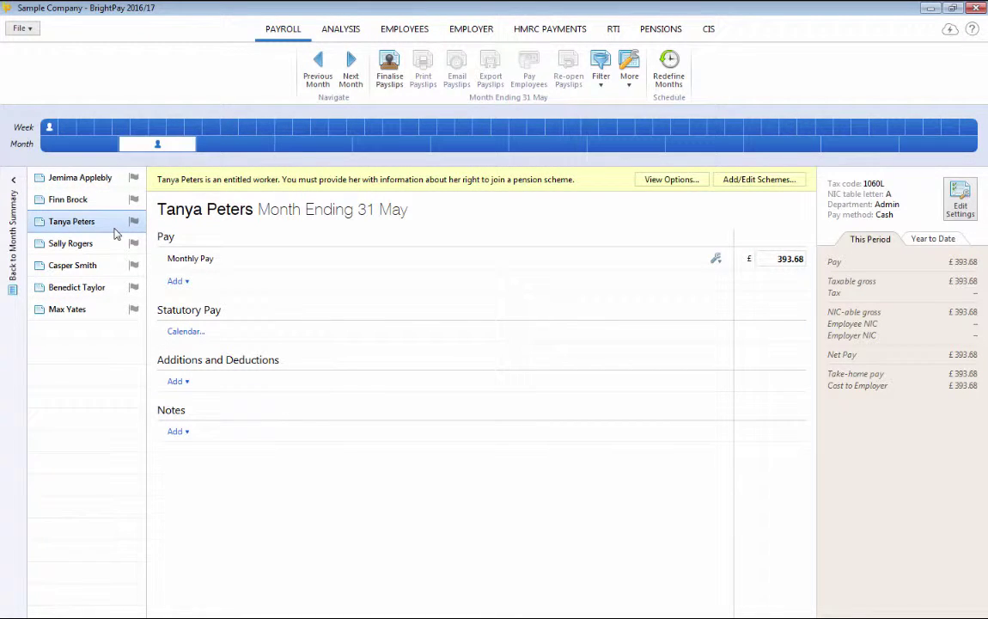
pyautogui.click(109, 179)
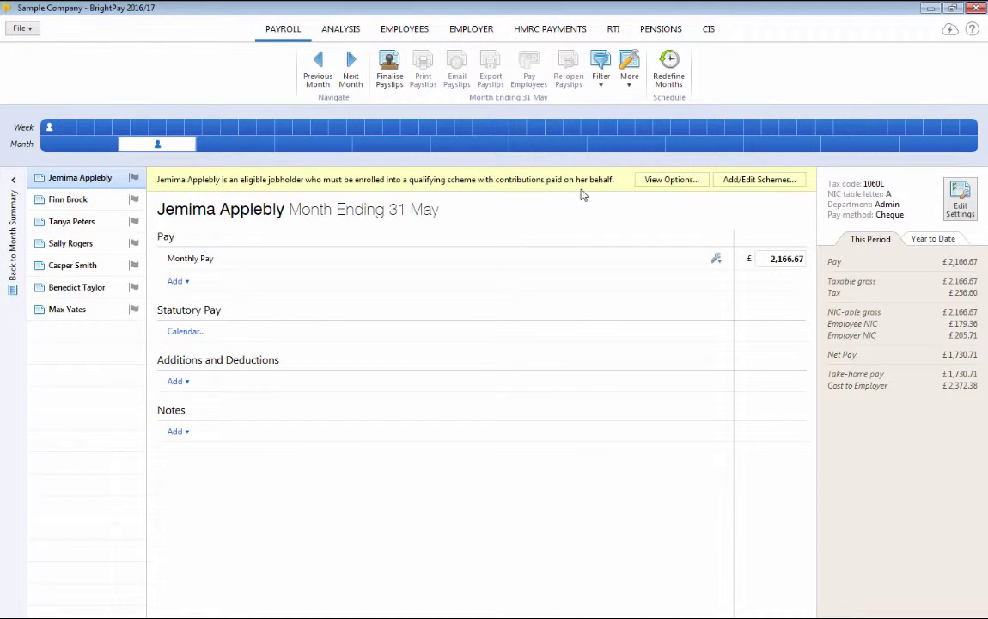
# Step: Enrol the £2,166.67 jobholder in NEST Monthly with relief at source from 1 May 2016
pyautogui.click(656, 182)
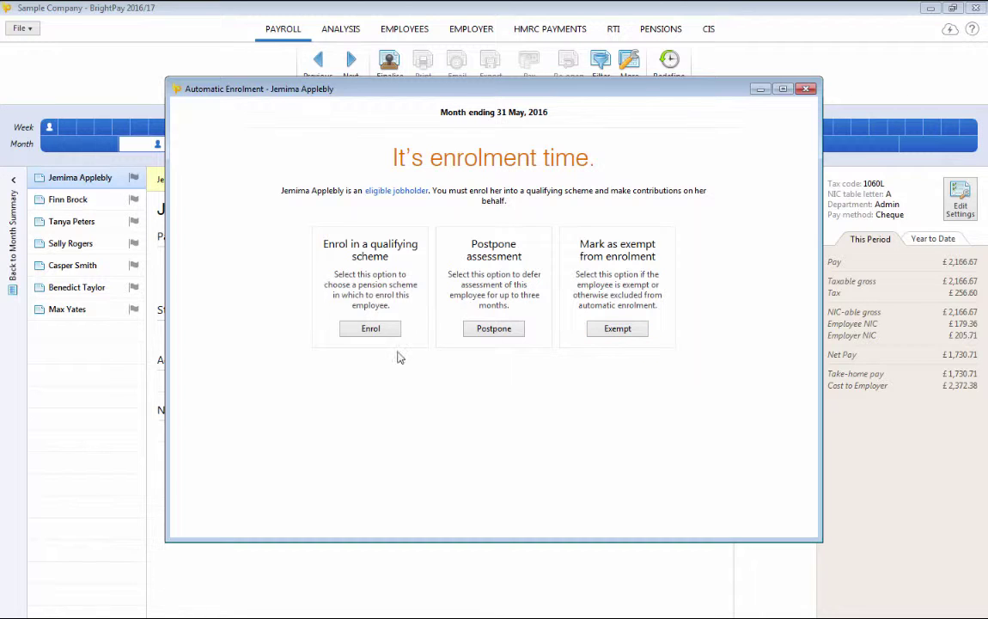
pyautogui.click(372, 329)
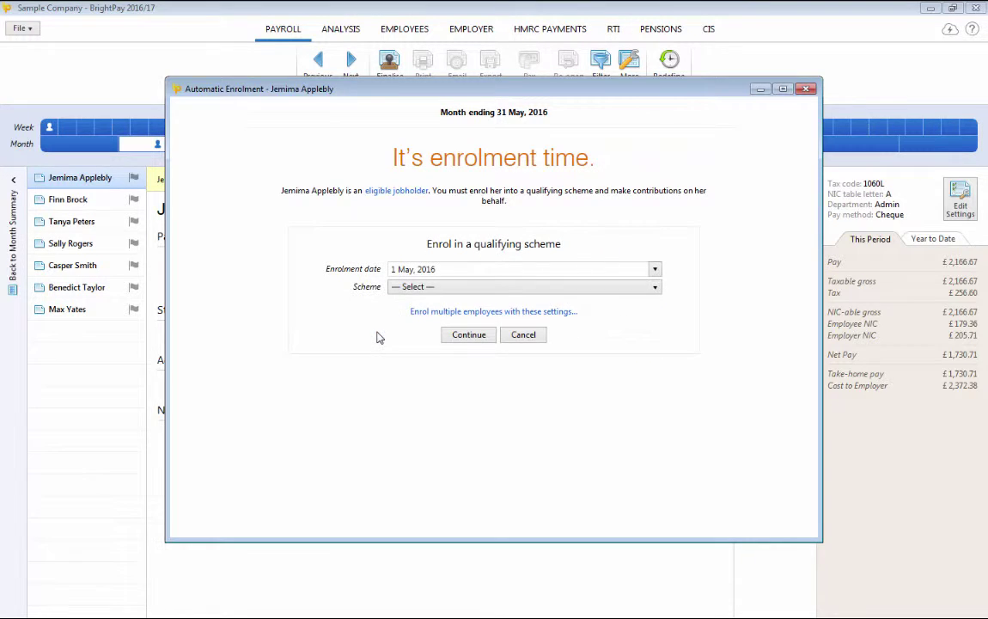
pyautogui.click(419, 289)
pyautogui.click(428, 318)
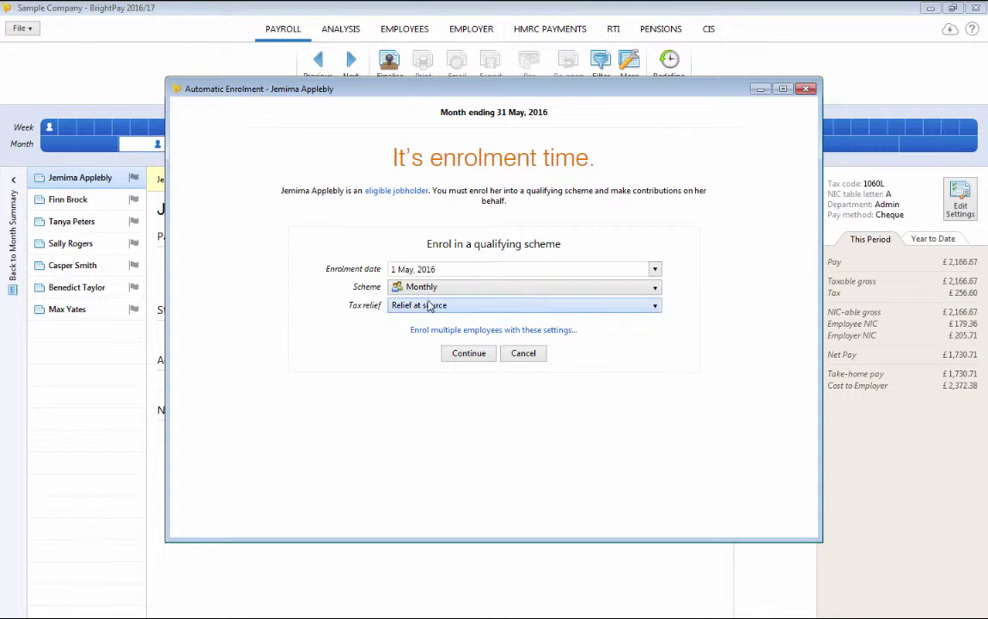
pyautogui.click(417, 306)
pyautogui.click(316, 301)
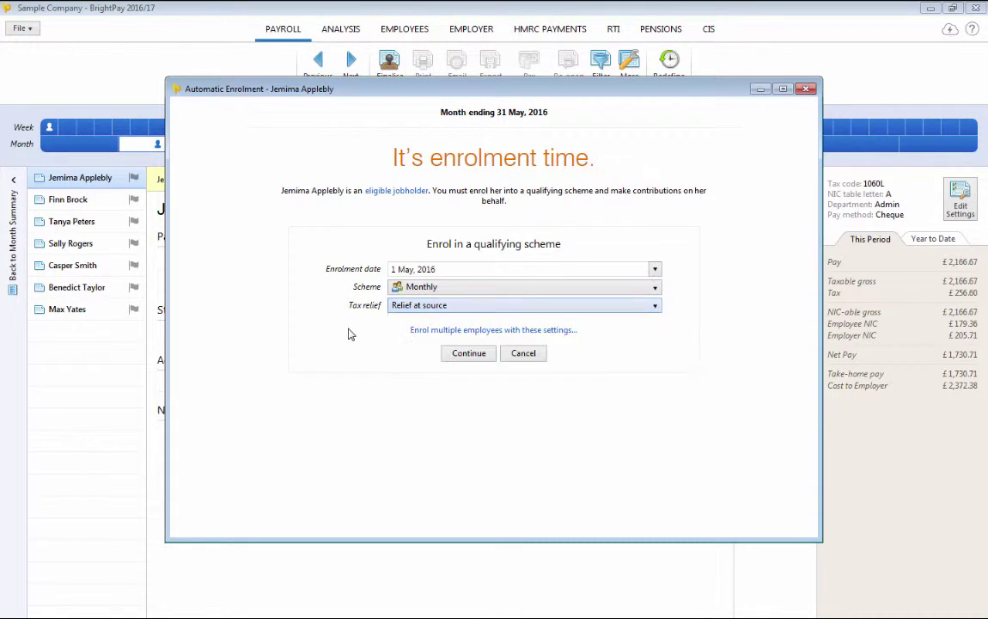
pyautogui.click(456, 355)
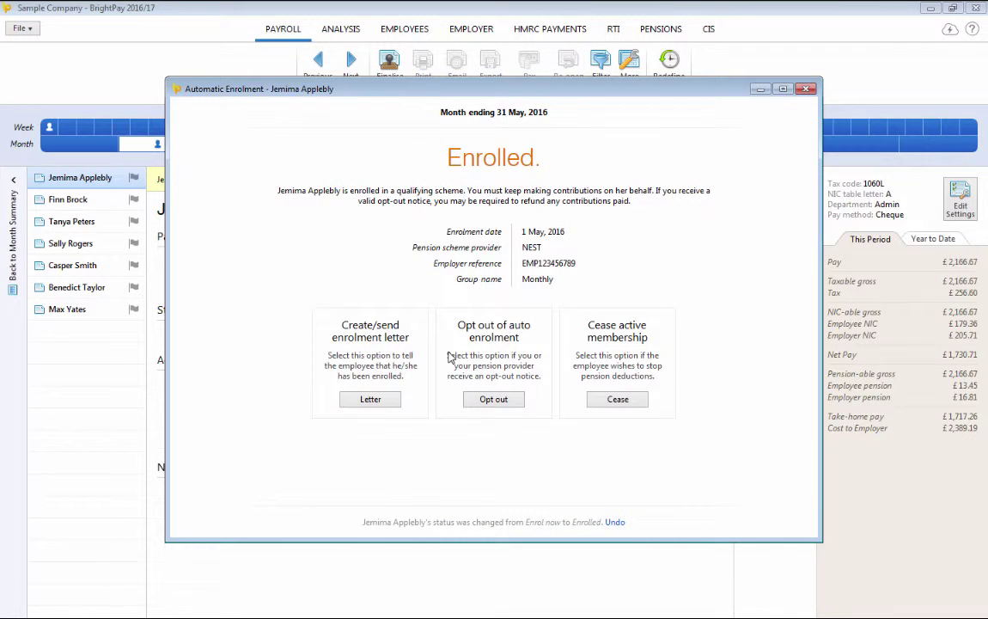
pyautogui.click(806, 89)
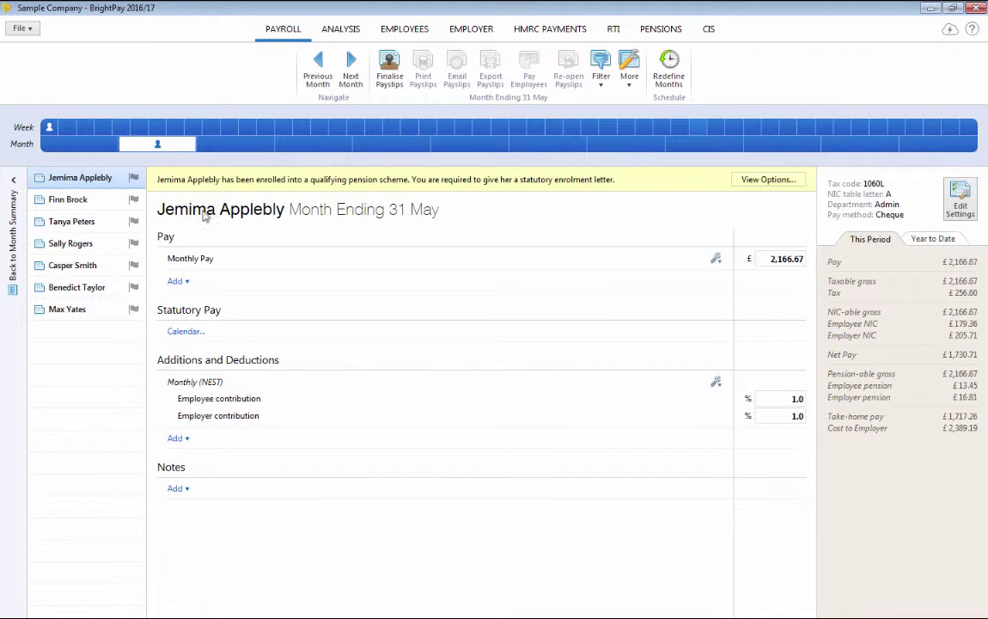
# Step: Bulk-enrol the £1,800 jobholder and the other eligible employee in NEST Monthly
pyautogui.click(86, 243)
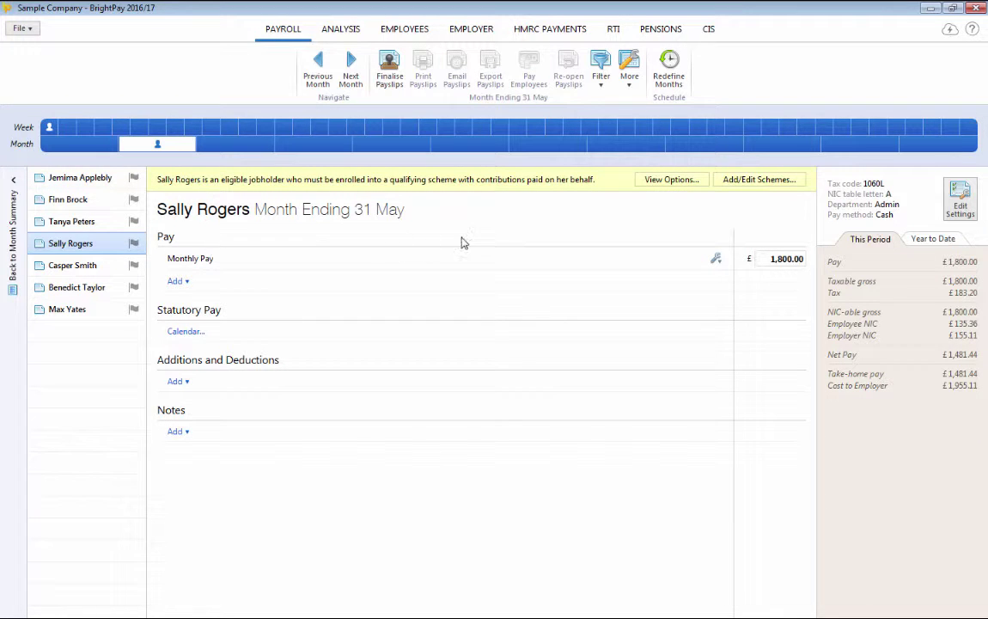
pyautogui.click(653, 182)
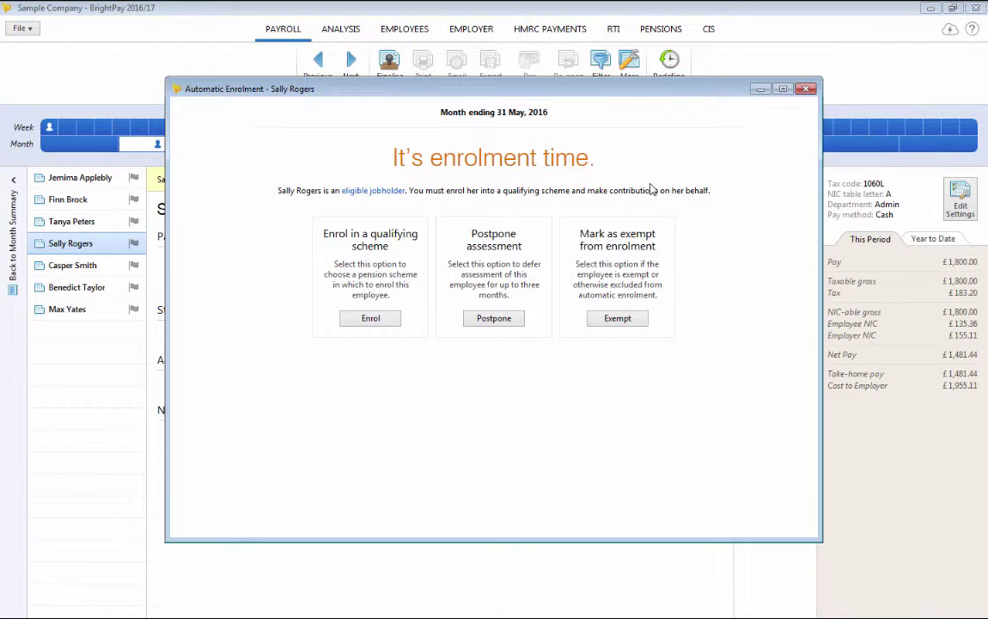
pyautogui.click(397, 319)
pyautogui.click(410, 277)
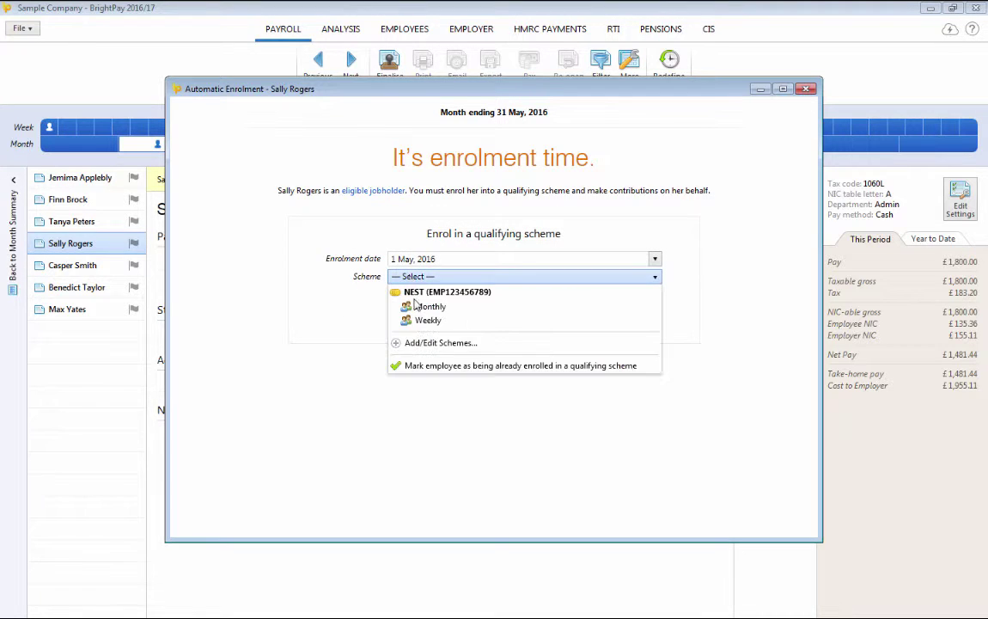
pyautogui.click(427, 306)
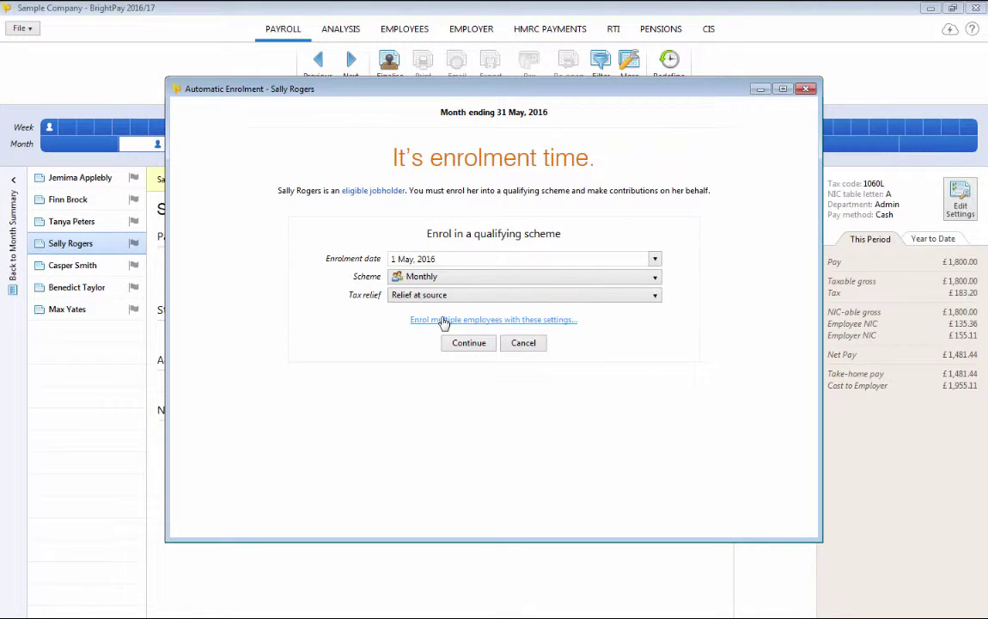
pyautogui.click(444, 320)
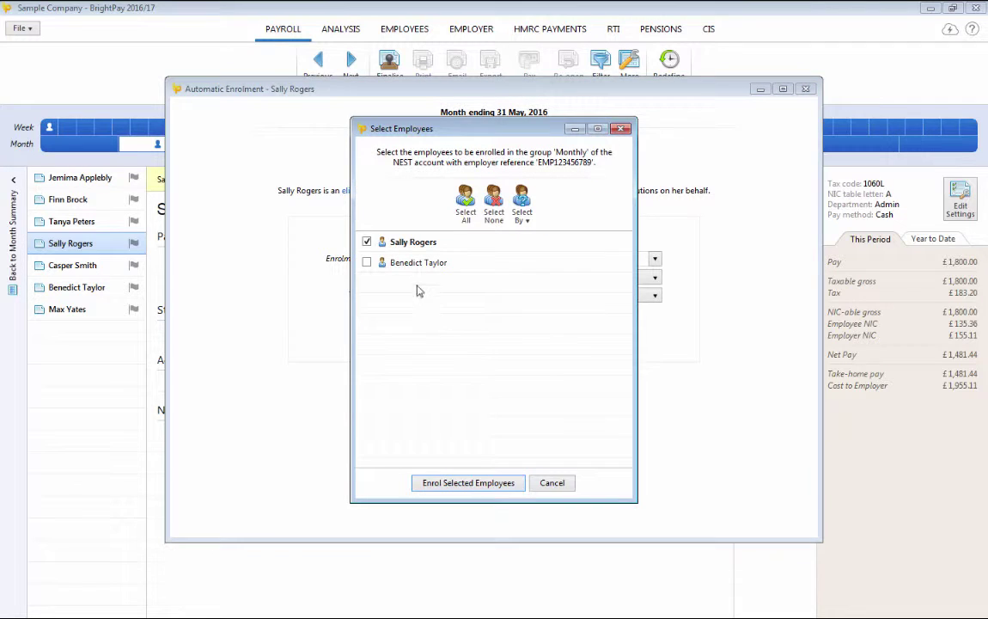
pyautogui.click(367, 262)
pyautogui.click(448, 483)
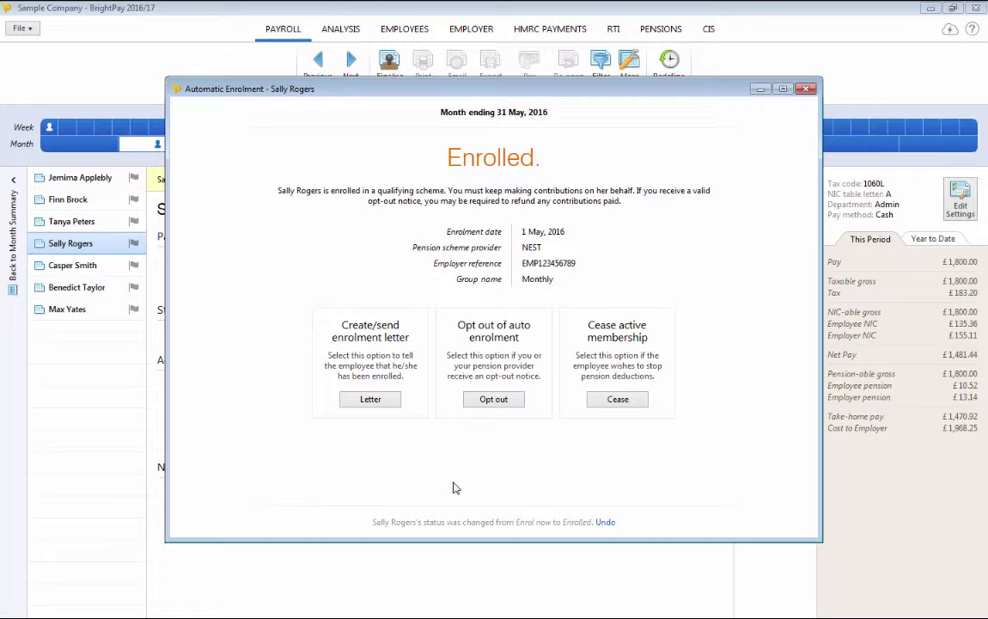
# Step: Preview the statutory enrolment letter, scroll through it, then close the preview and print settings
pyautogui.click(375, 401)
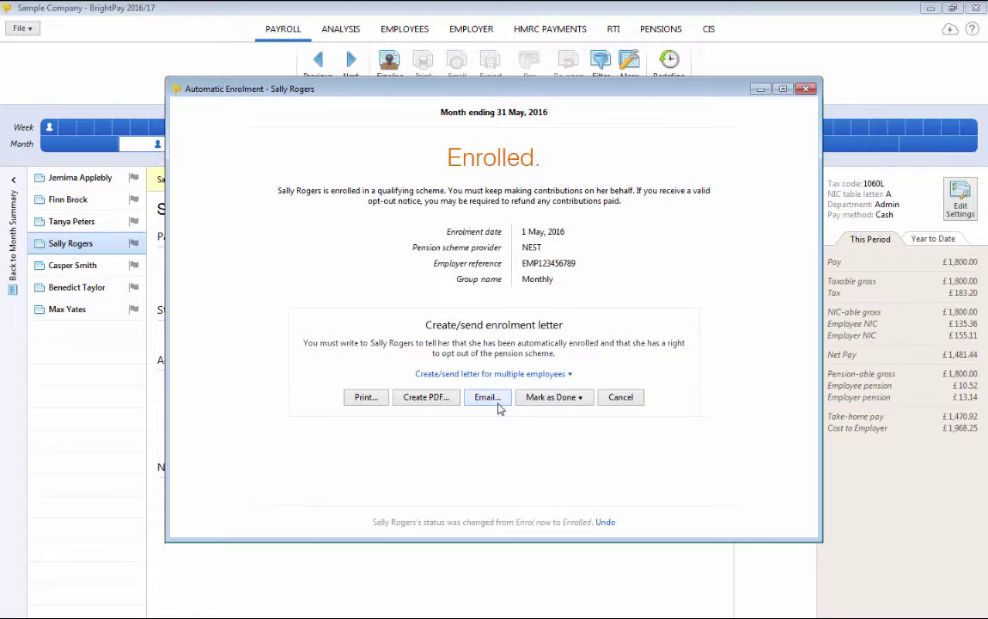
pyautogui.click(364, 400)
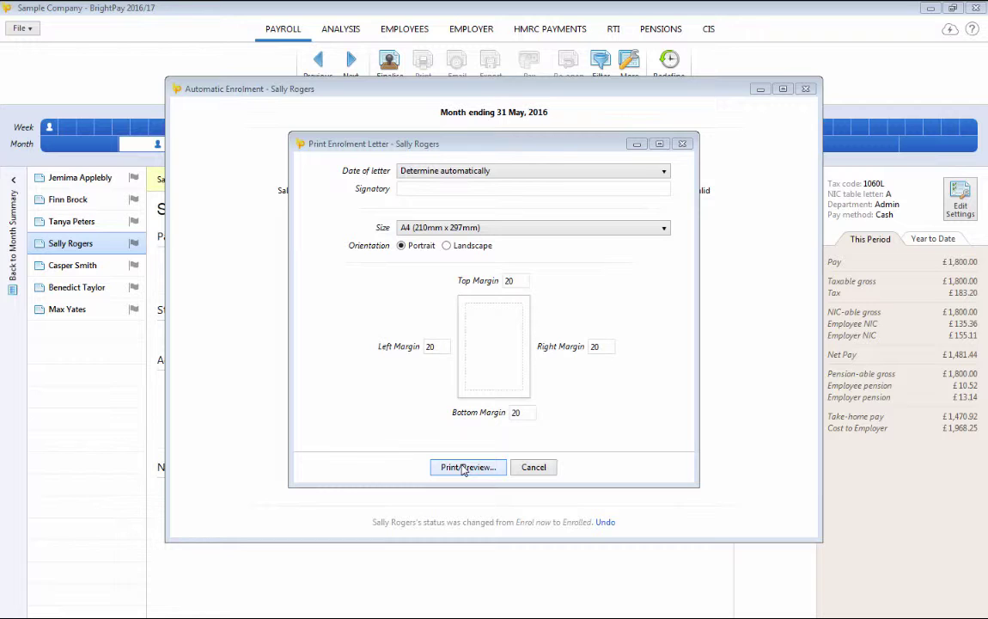
pyautogui.click(464, 467)
pyautogui.scroll(-1, 672, 326)
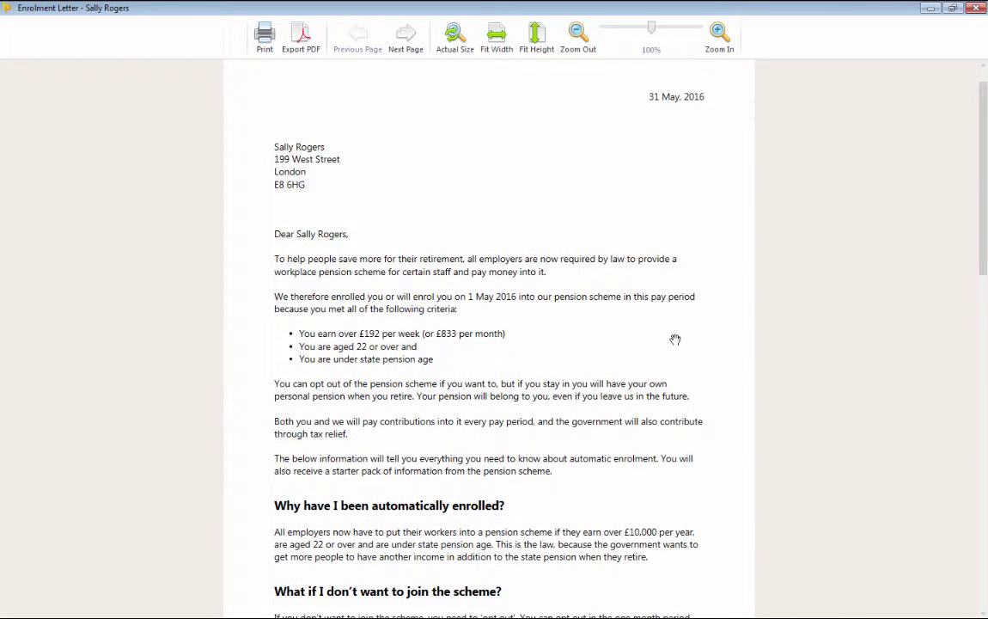
pyautogui.scroll(-1, 679, 365)
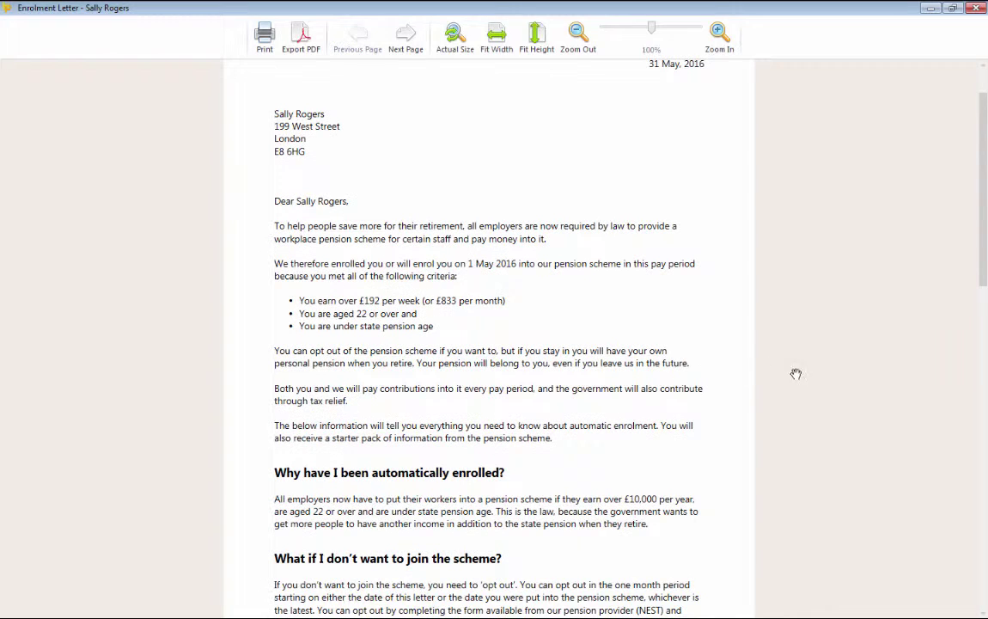
pyautogui.scroll(-1, 796, 376)
pyautogui.scroll(-5, 833, 375)
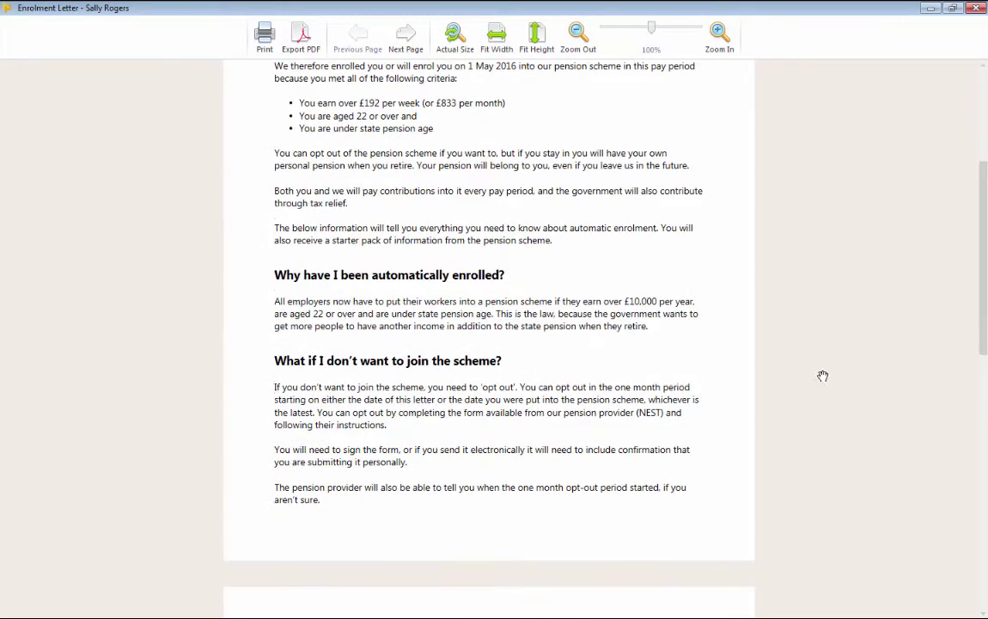
pyautogui.scroll(-7, 817, 376)
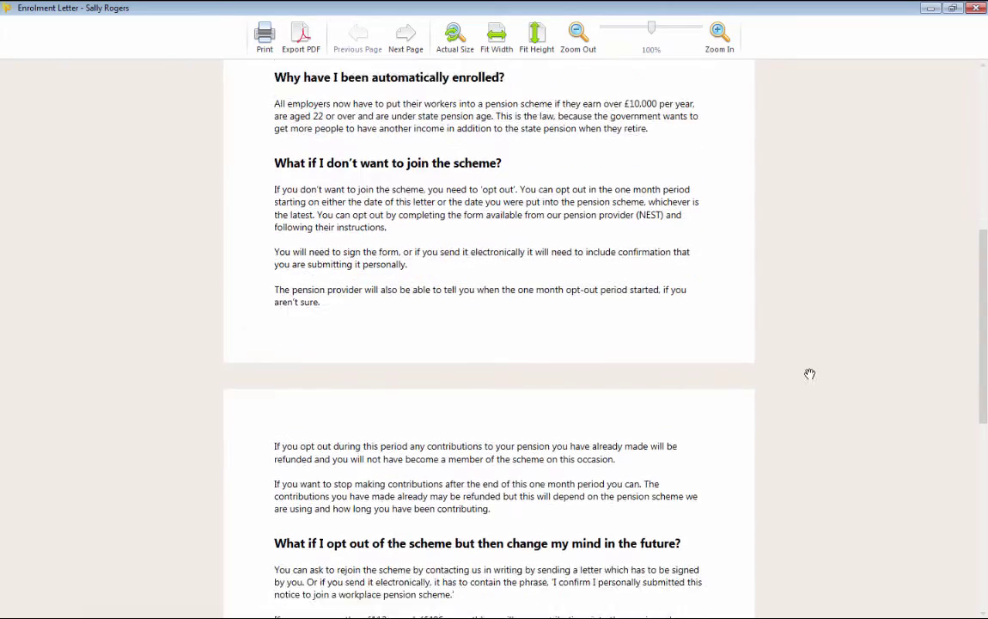
pyautogui.scroll(-8, 807, 371)
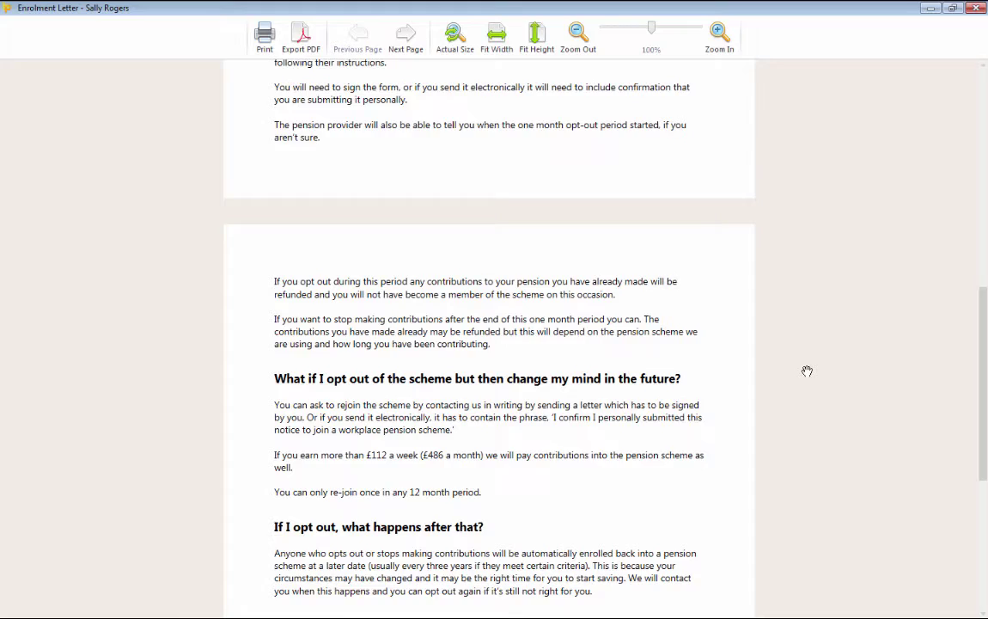
pyautogui.scroll(-6, 804, 368)
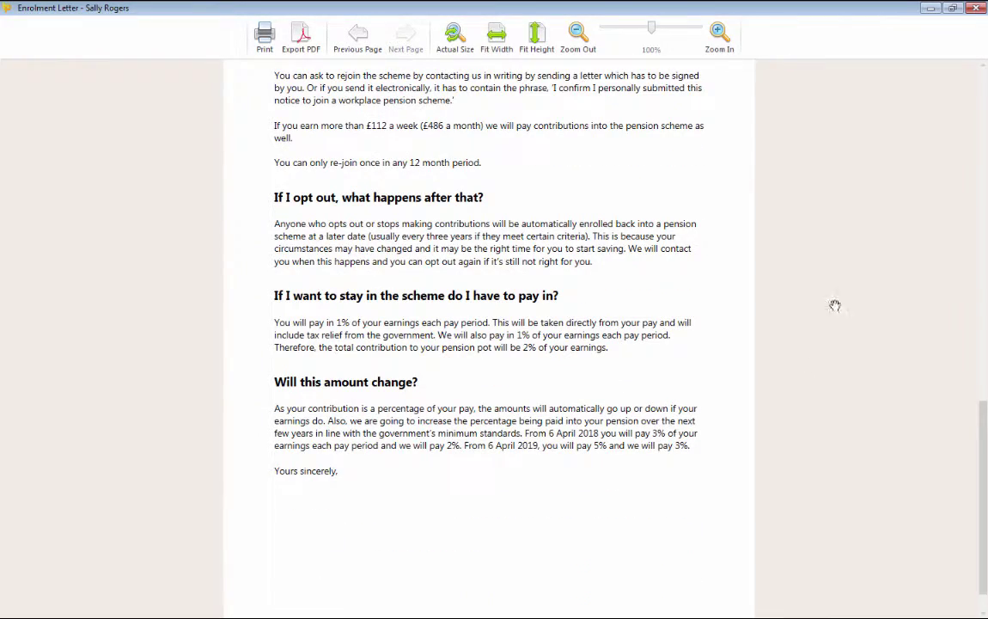
pyautogui.click(977, 10)
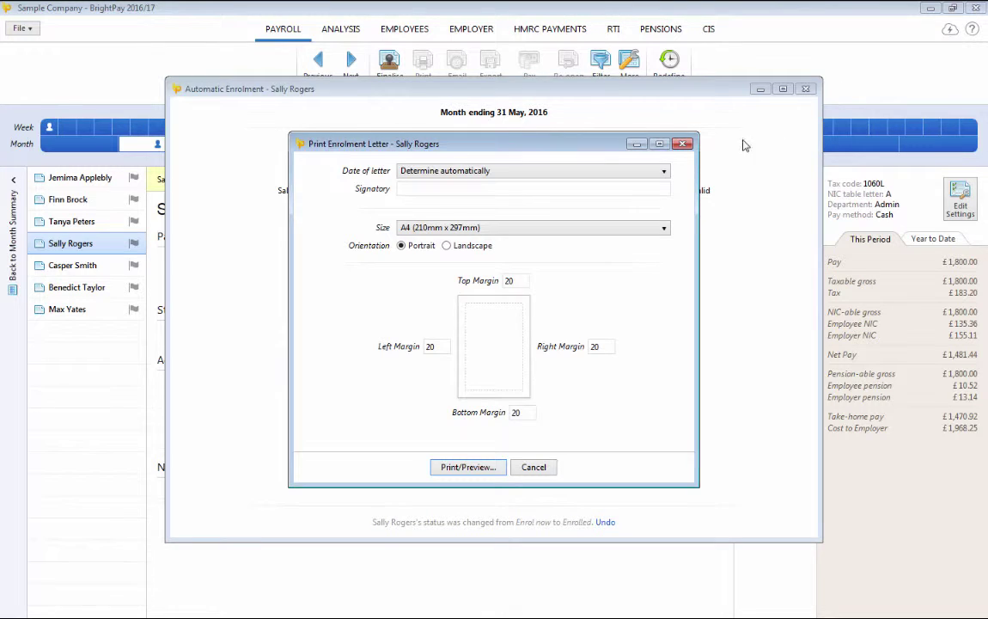
pyautogui.click(682, 151)
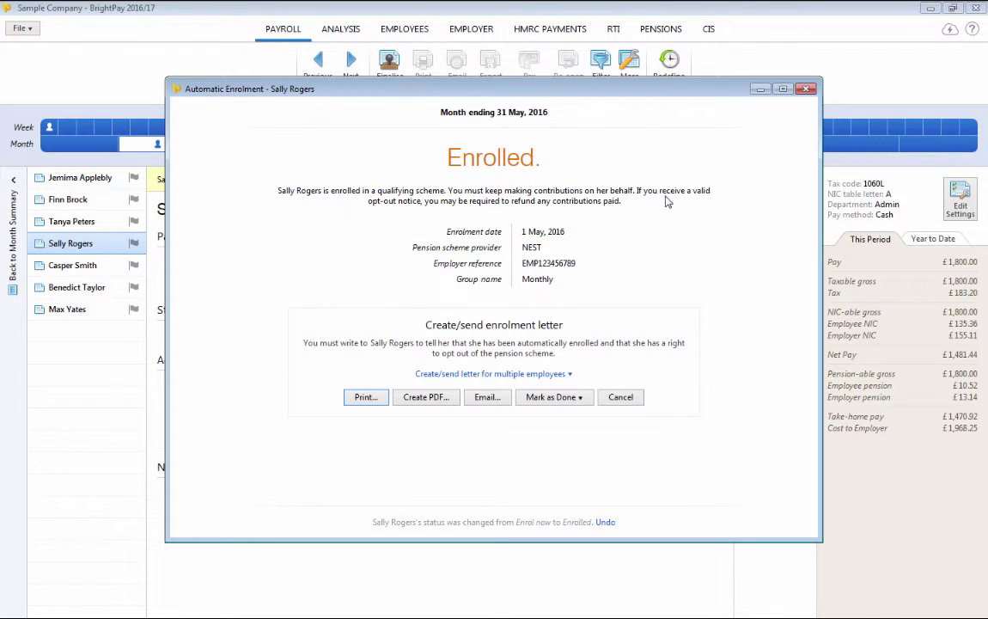
# Step: Mark enrolment letters done for all three enrolled employees, then view the £550.00 non-eligible jobholder's payslip
pyautogui.click(529, 375)
pyautogui.click(563, 397)
pyautogui.click(563, 431)
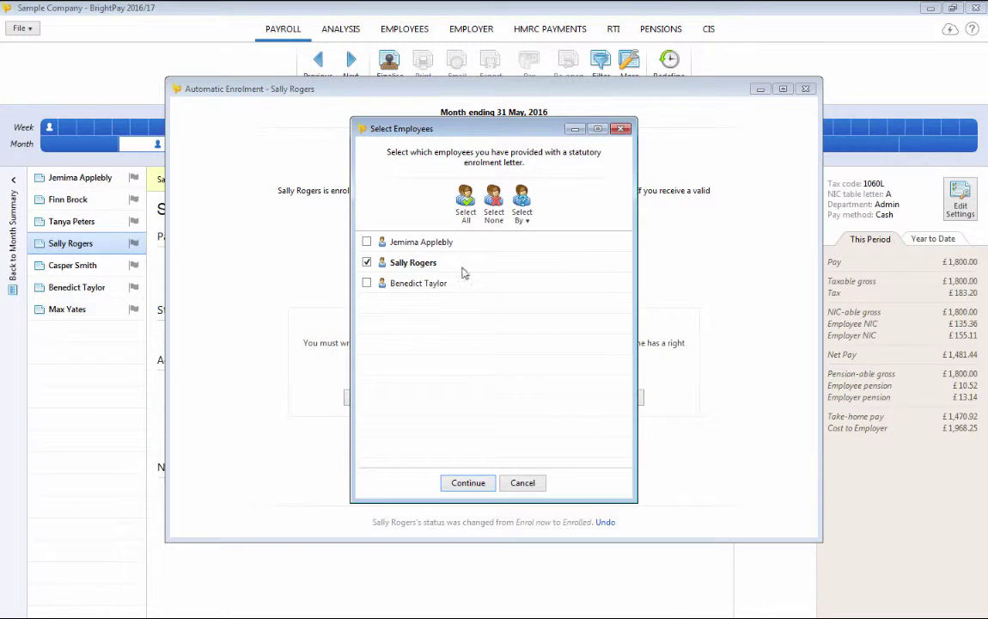
pyautogui.click(416, 242)
pyautogui.click(430, 286)
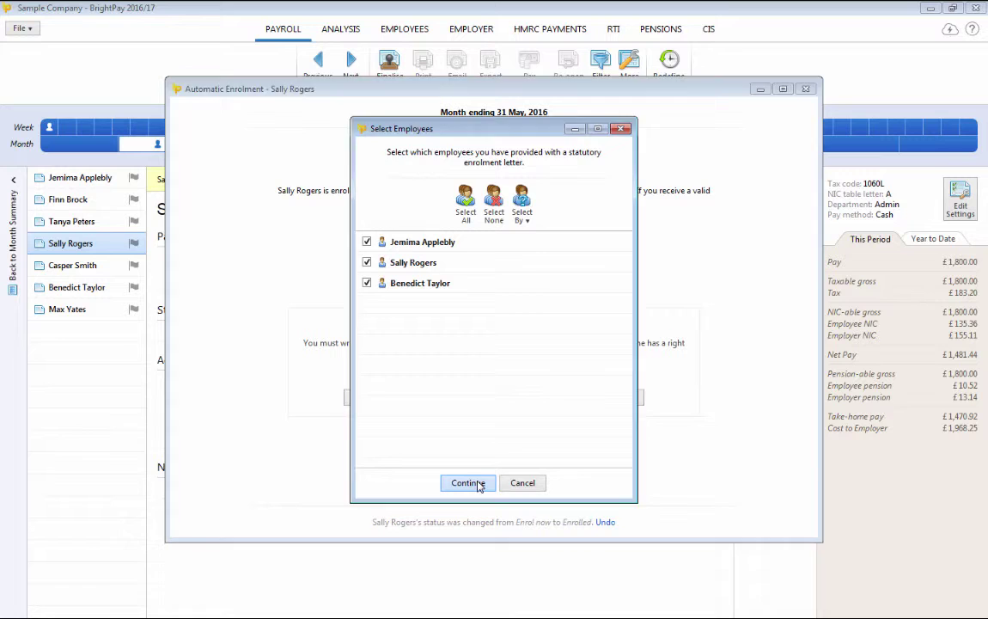
pyautogui.click(456, 482)
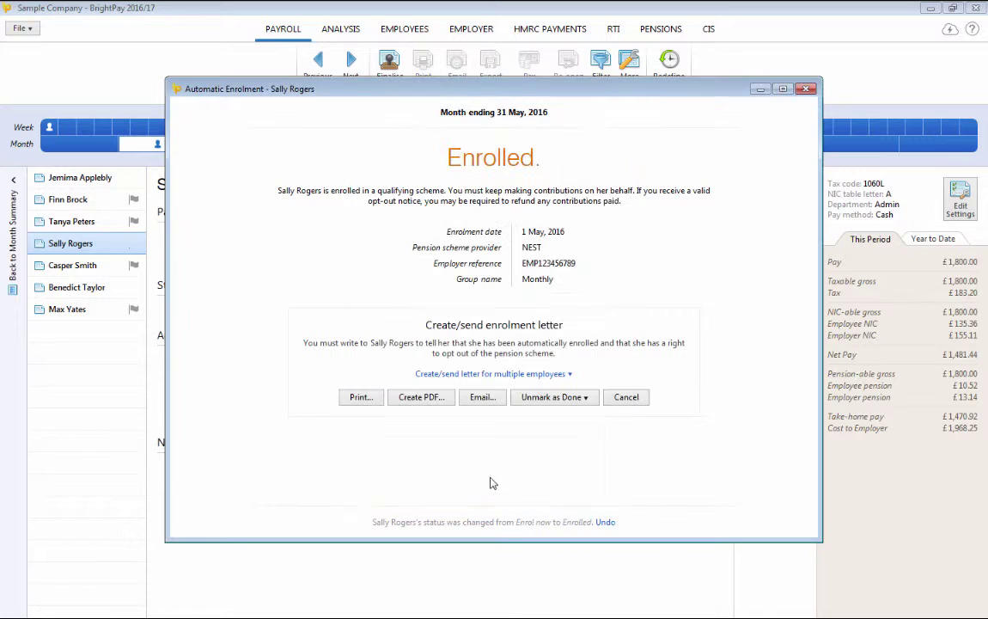
pyautogui.click(807, 89)
pyautogui.click(118, 202)
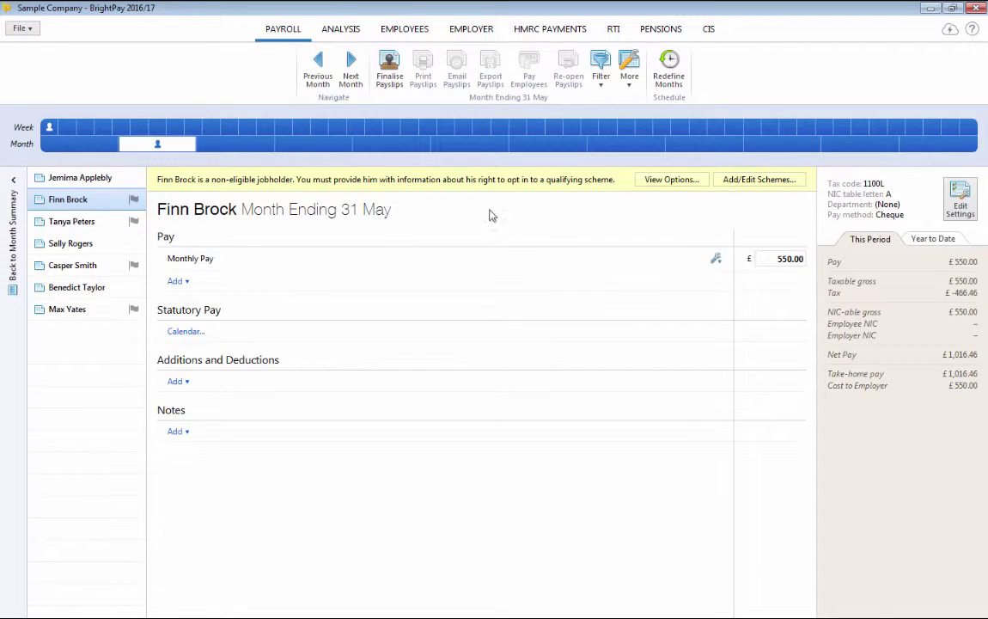
# Step: Close the previous employee's enrolment options and open those of the £393.68-a-month entitled worker
pyautogui.click(659, 181)
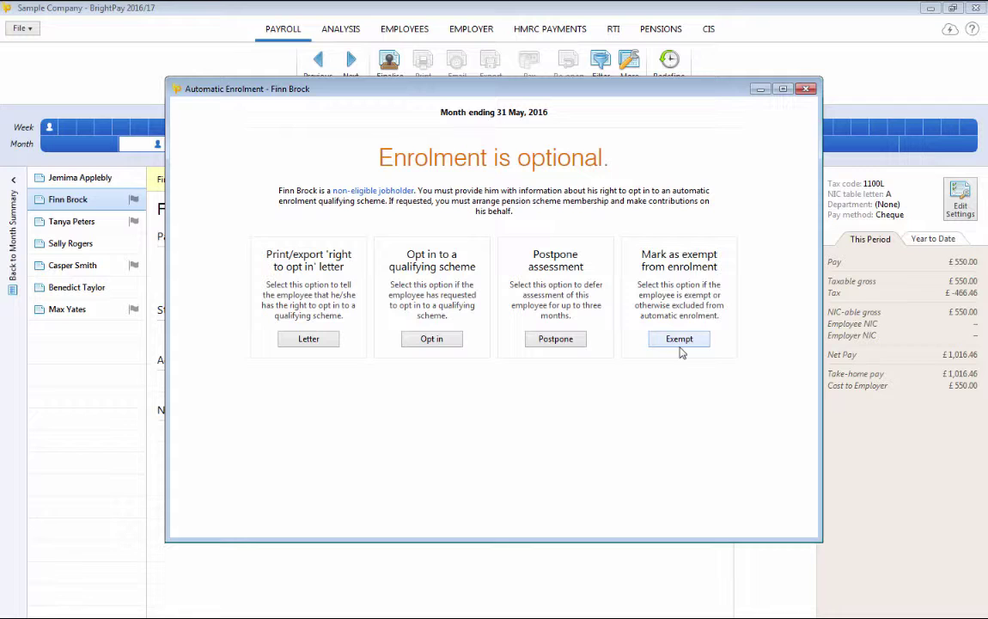
pyautogui.click(806, 89)
pyautogui.click(99, 222)
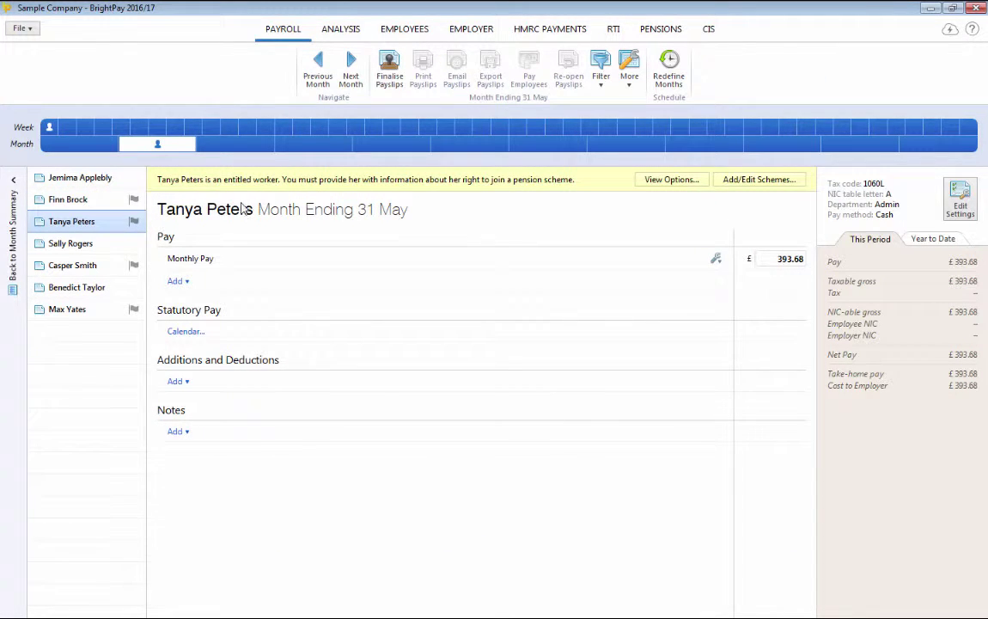
pyautogui.click(663, 181)
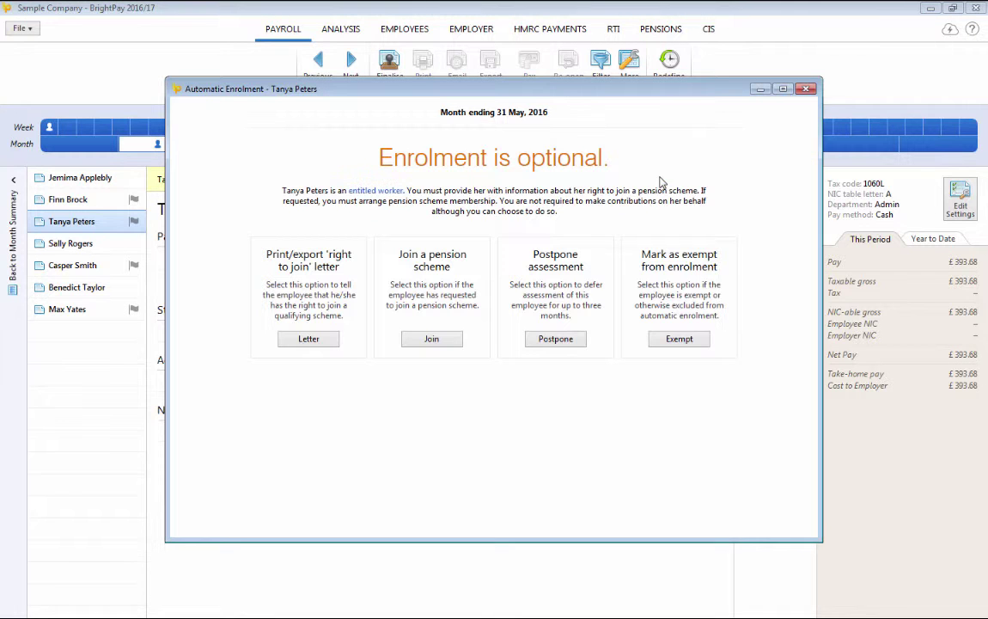
# Step: Postpone assessment with a 1 July 2016 deferral date, applied to all four listed employees
pyautogui.click(556, 340)
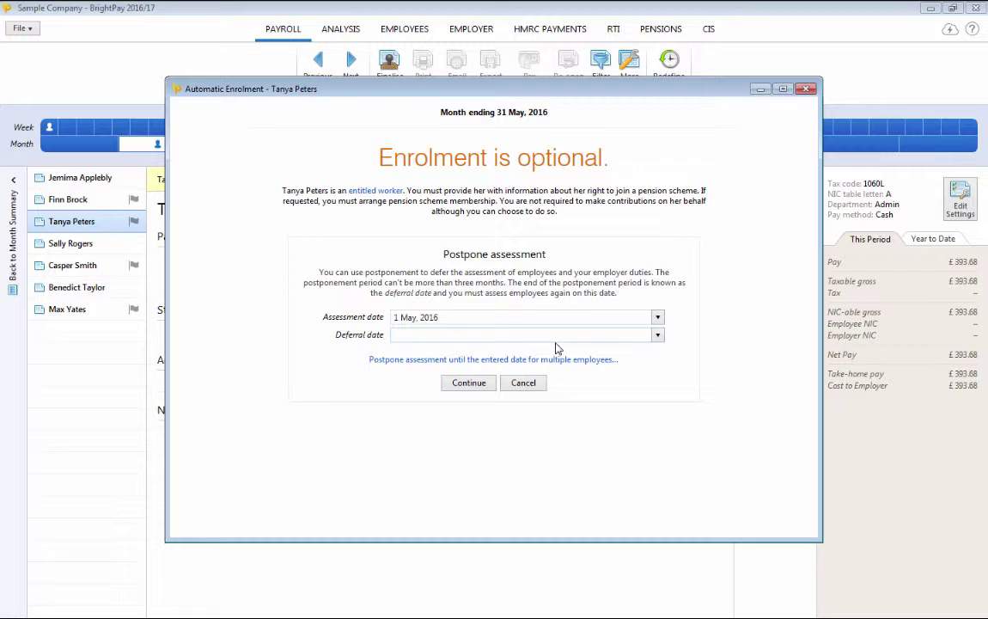
pyautogui.click(659, 337)
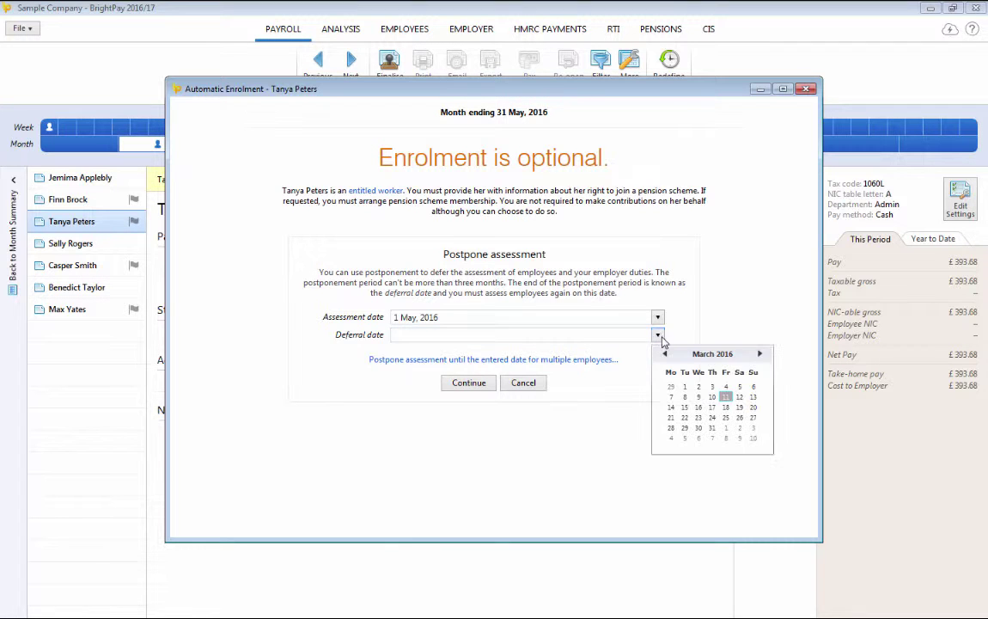
pyautogui.click(760, 354)
pyautogui.click(760, 354)
pyautogui.click(759, 354)
pyautogui.click(759, 354)
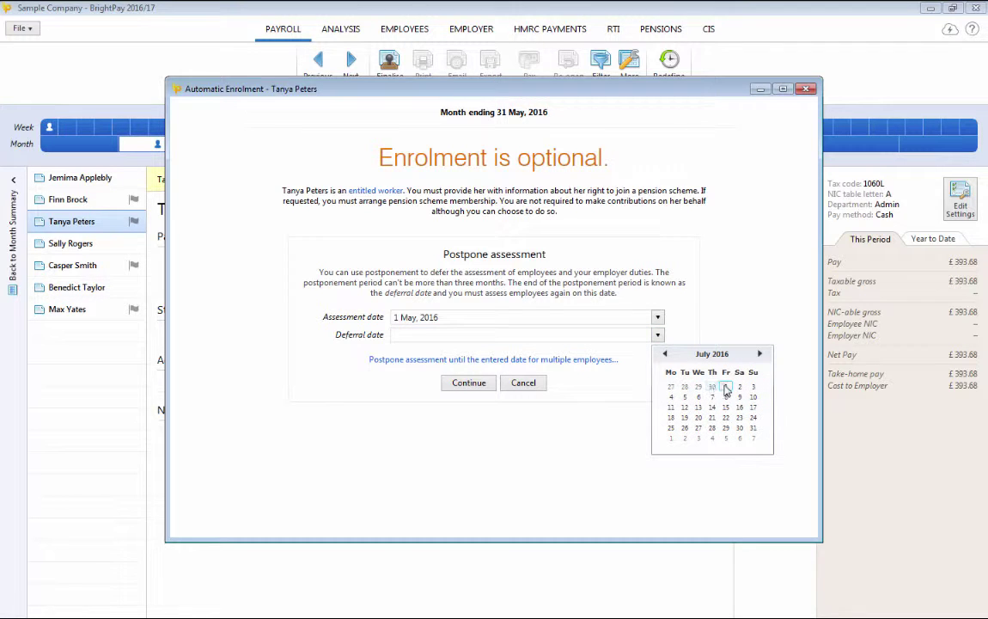
pyautogui.click(726, 388)
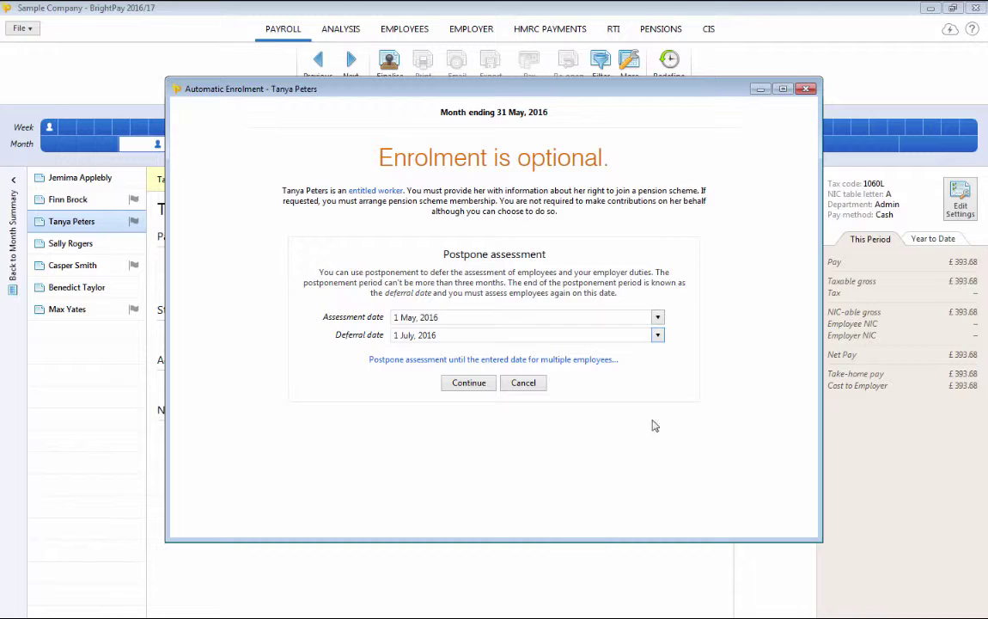
pyautogui.click(471, 361)
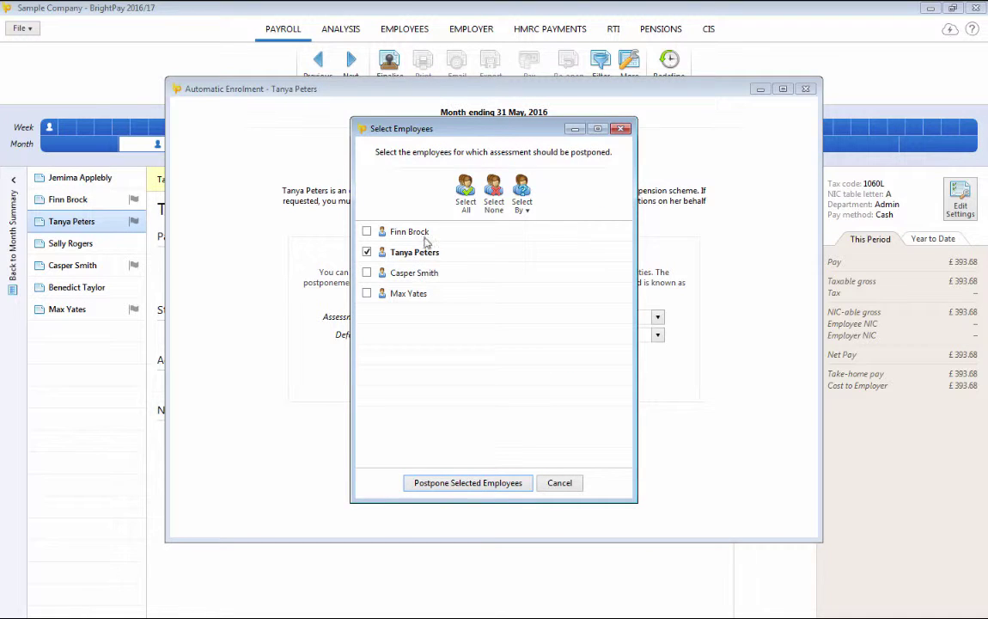
pyautogui.click(465, 205)
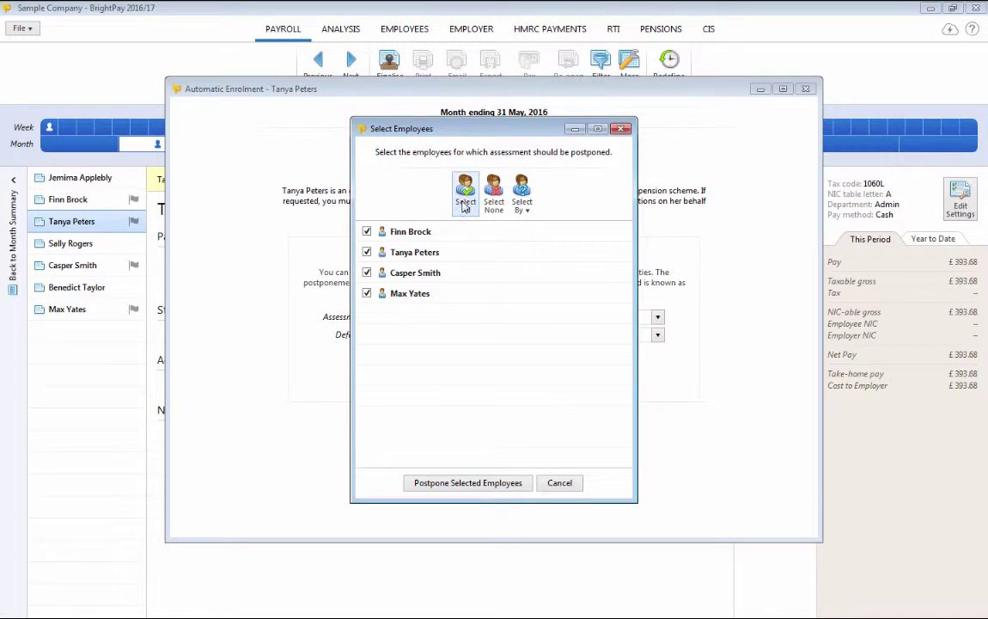
pyautogui.click(468, 483)
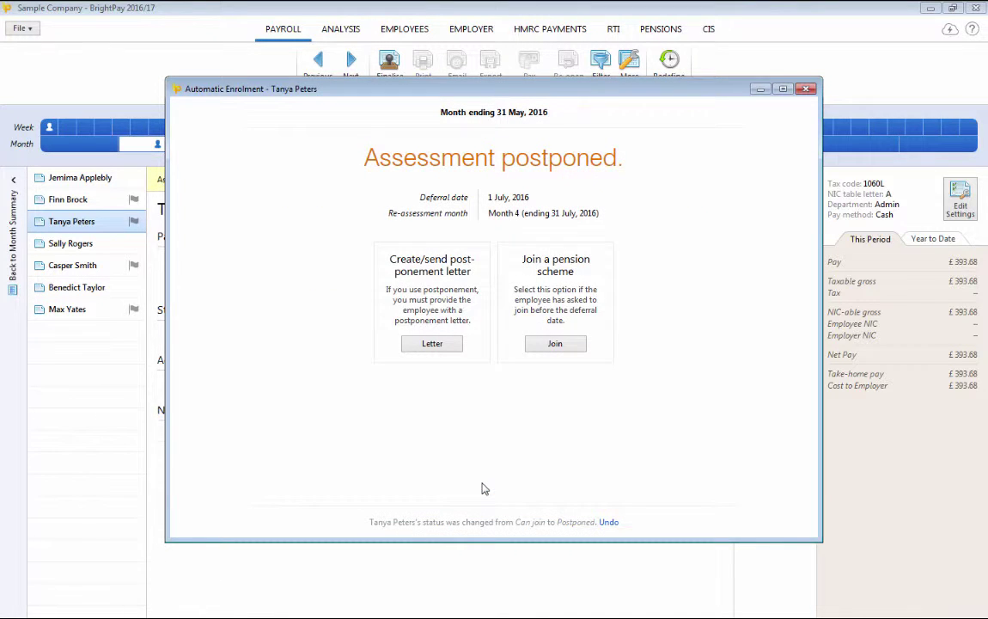
# Step: Mark the postponement letter as done for multiple employees, selecting all four
pyautogui.click(423, 342)
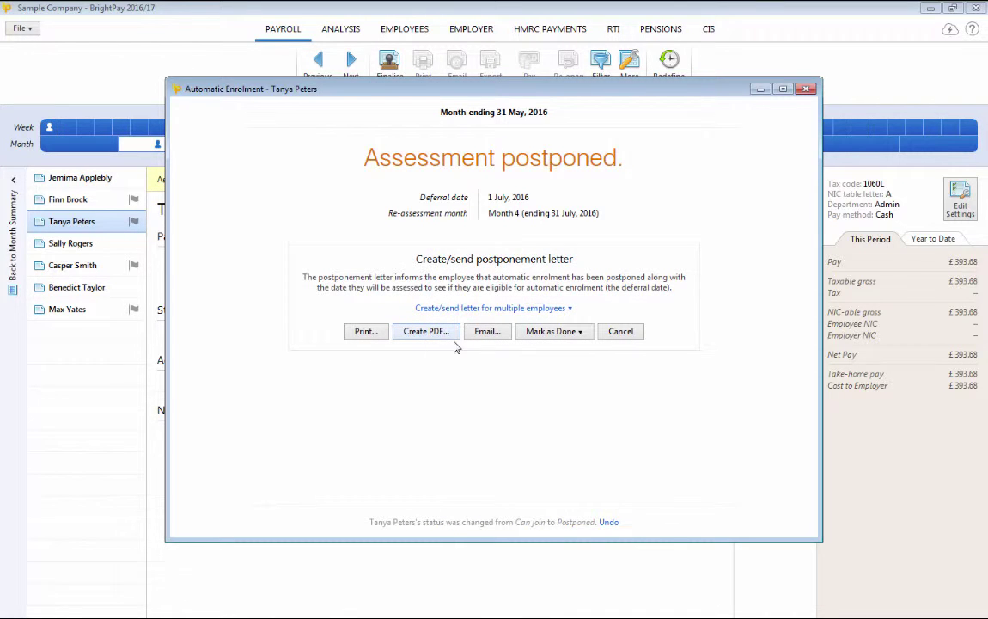
pyautogui.click(498, 307)
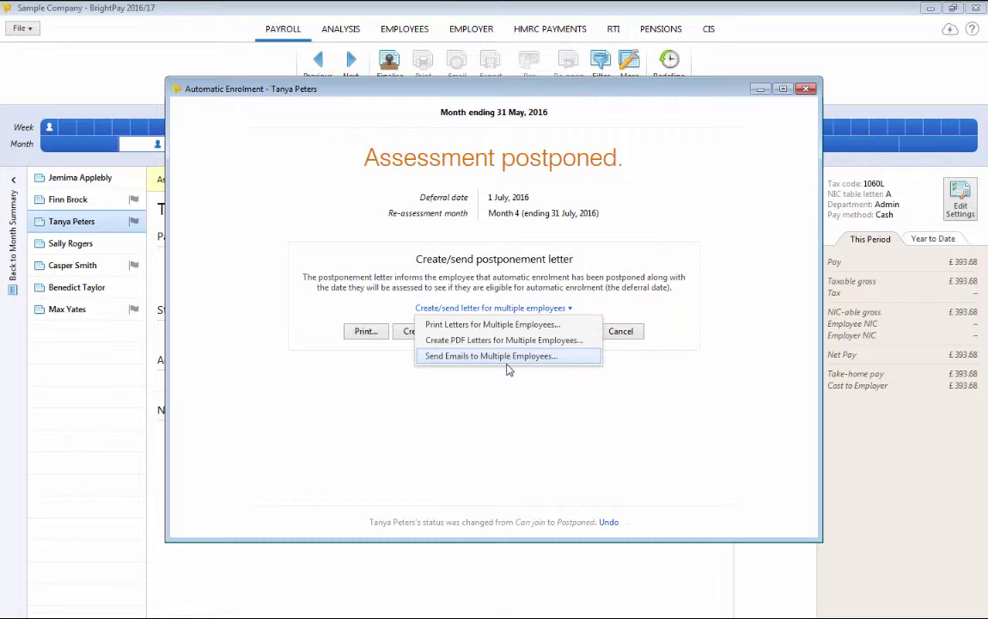
pyautogui.click(518, 385)
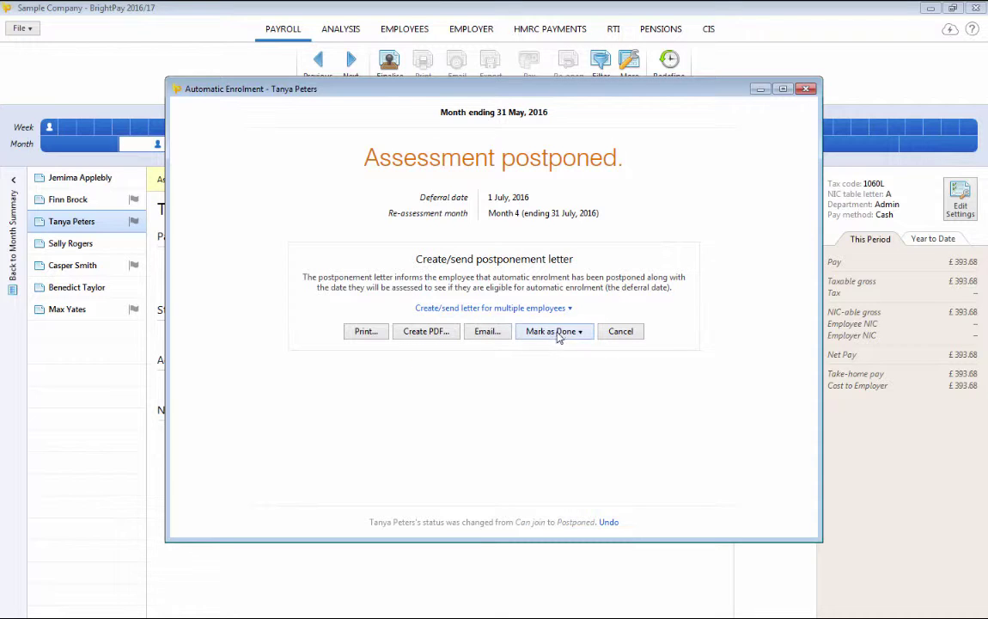
pyautogui.click(556, 332)
pyautogui.click(569, 366)
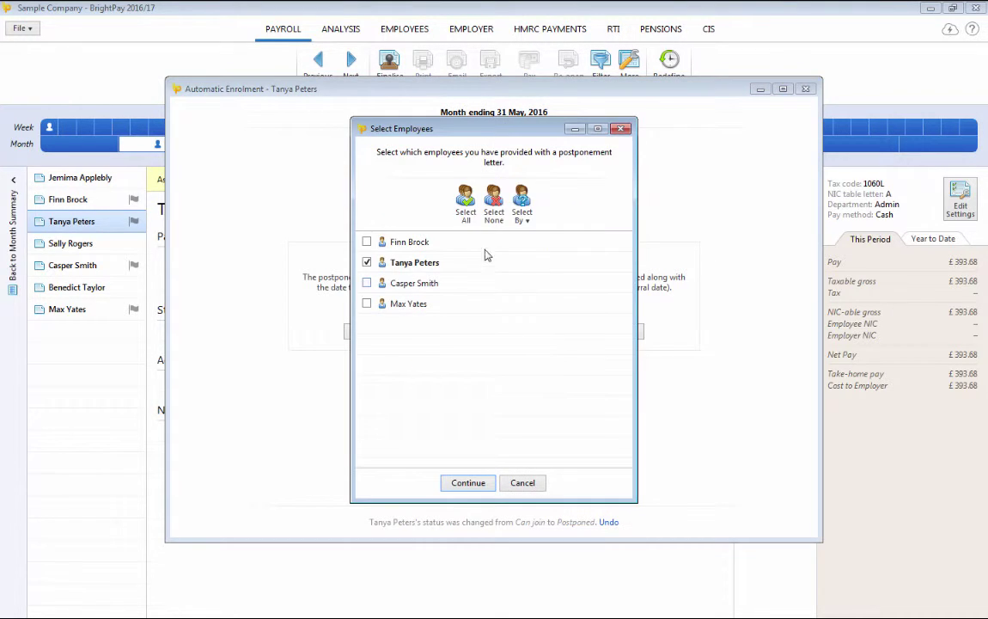
pyautogui.click(465, 202)
pyautogui.click(470, 483)
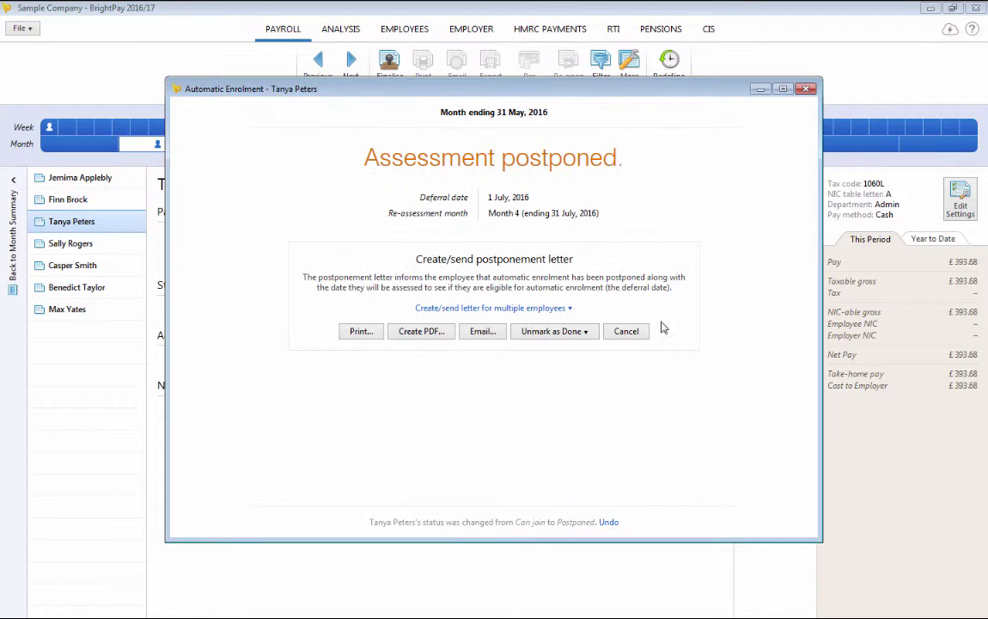
# Step: Close the enrolment window and finalise all seven May payslips for the 31 May 2016 pay date
pyautogui.click(806, 89)
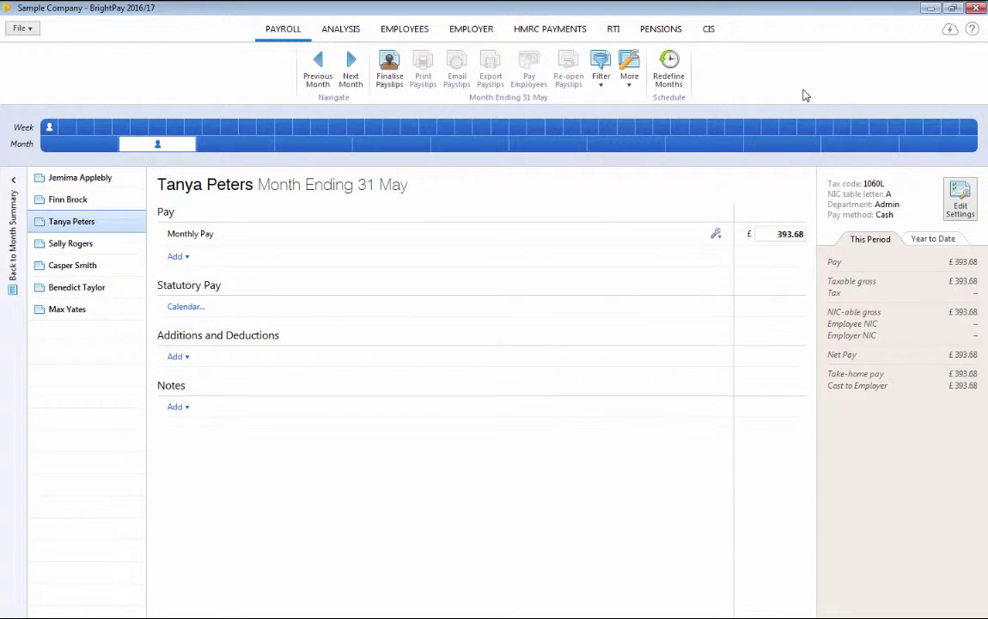
pyautogui.click(102, 180)
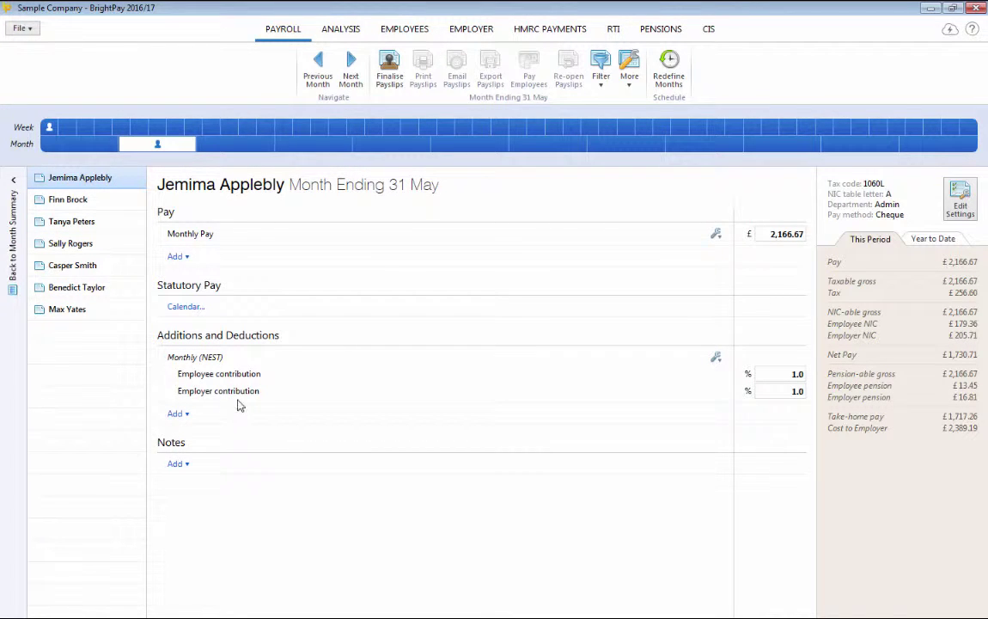
pyautogui.click(387, 77)
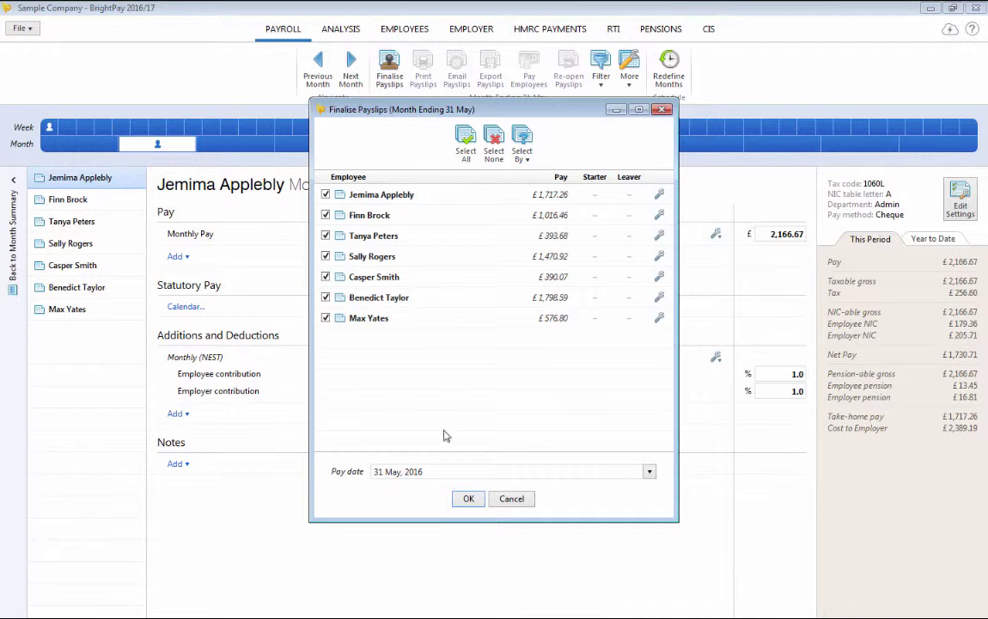
pyautogui.press('Return')
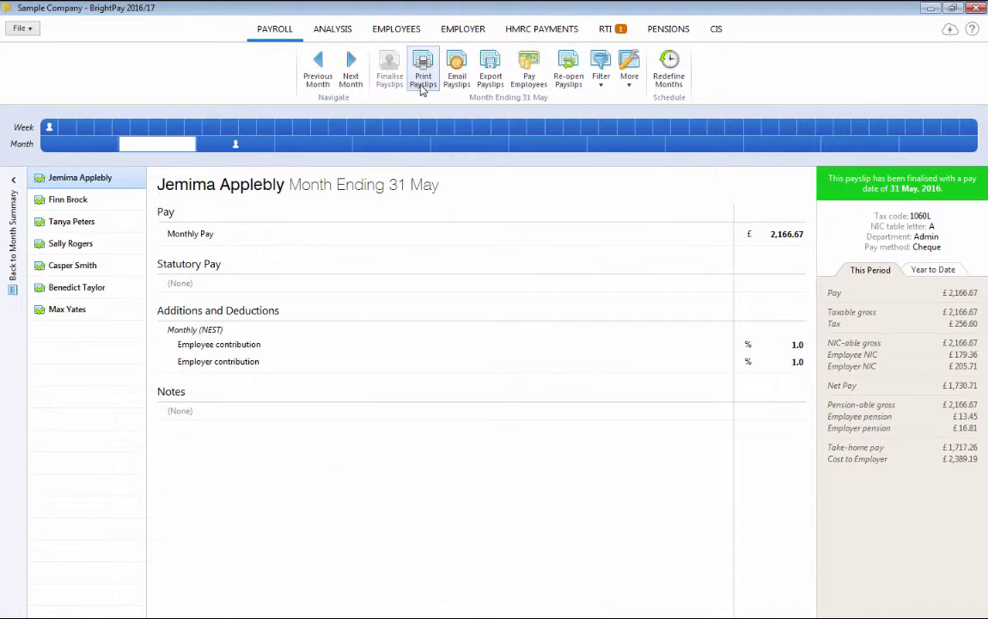
pyautogui.click(423, 69)
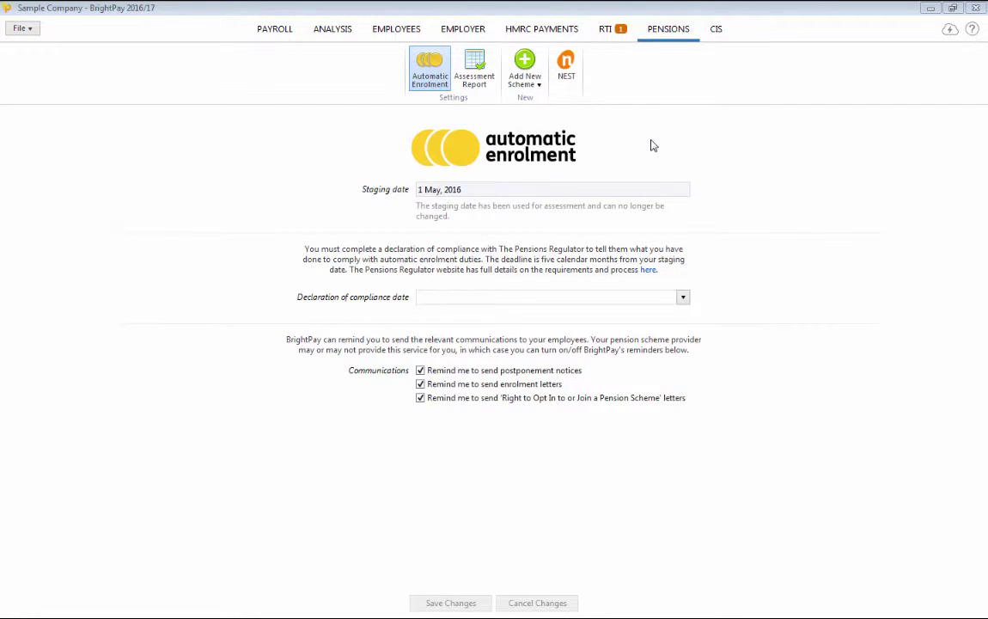
# Step: Edit and save the NEST scheme's User ID, then view its 3-employee enrolment summary
pyautogui.click(526, 77)
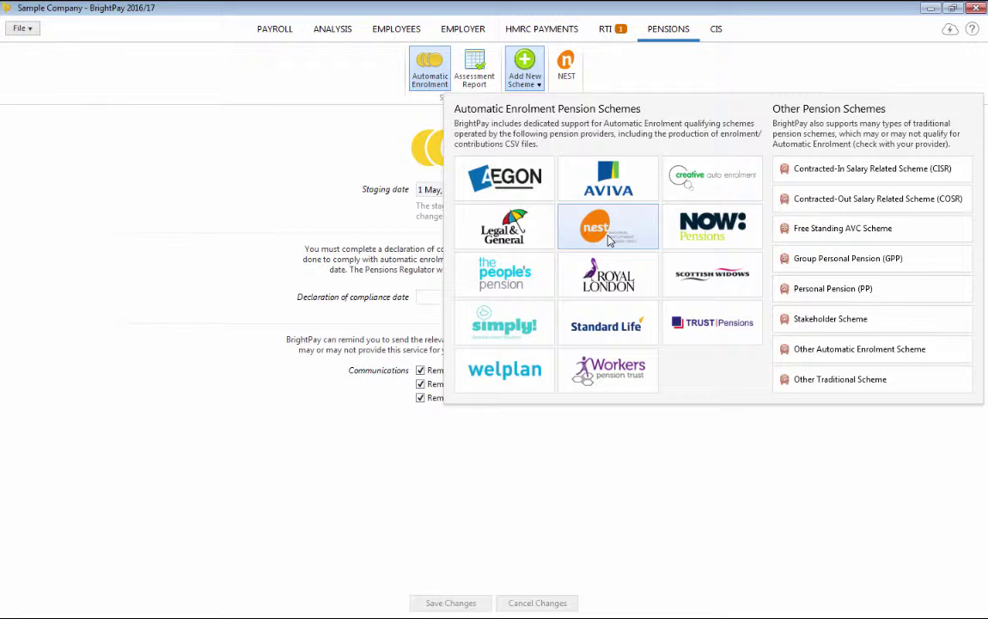
pyautogui.click(566, 69)
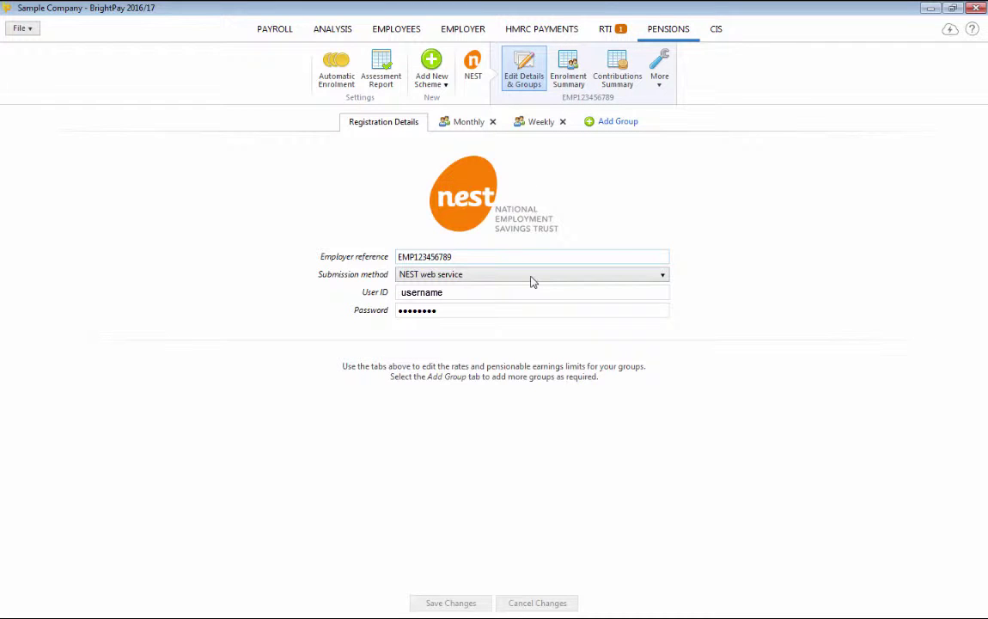
pyautogui.click(516, 294)
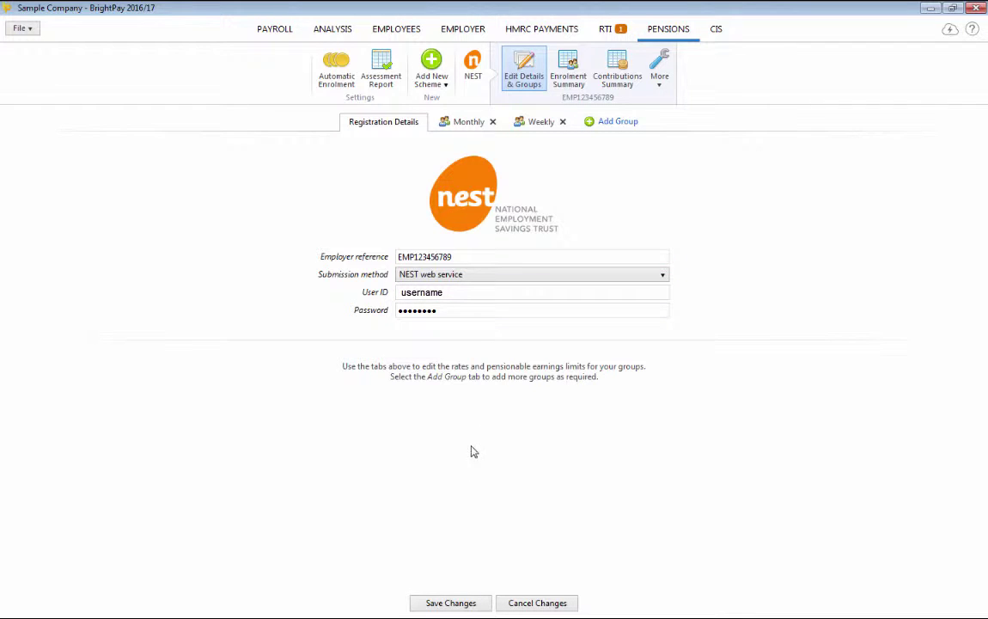
pyautogui.click(443, 606)
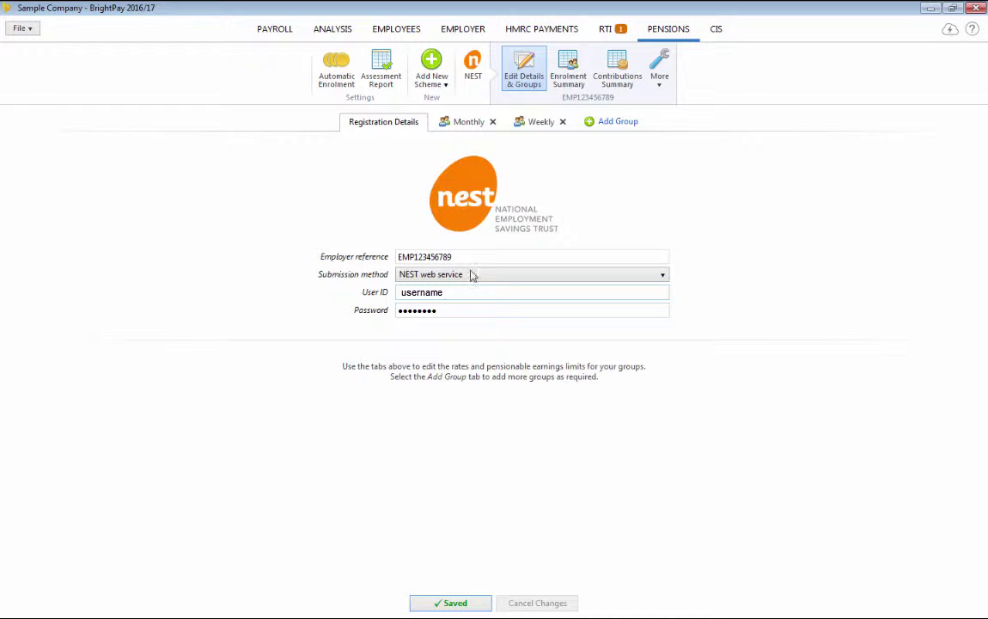
pyautogui.click(569, 77)
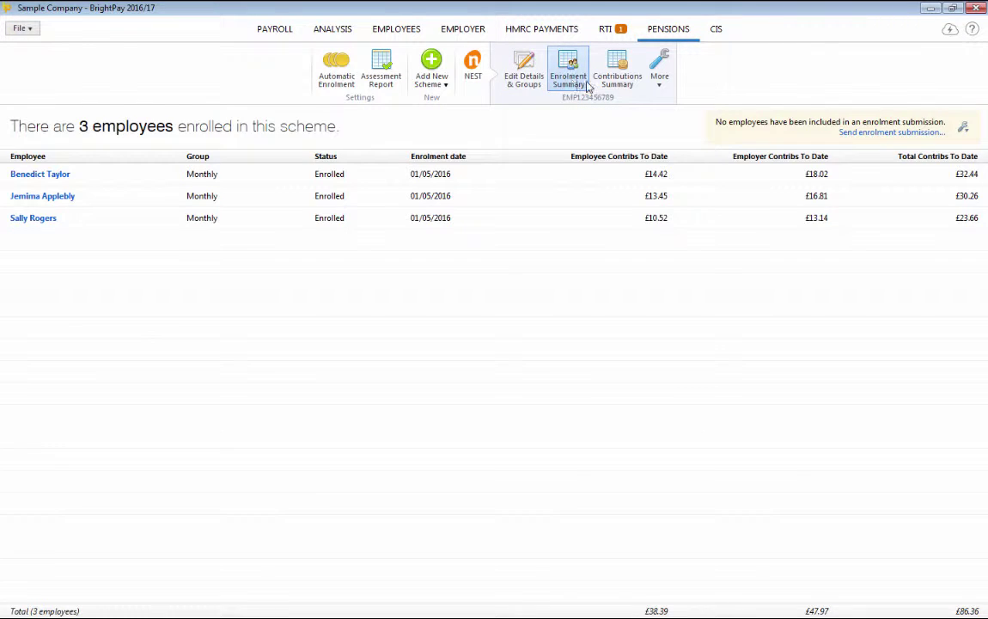
# Step: Send NEST an enrolment submission including all three selected employees
pyautogui.click(858, 134)
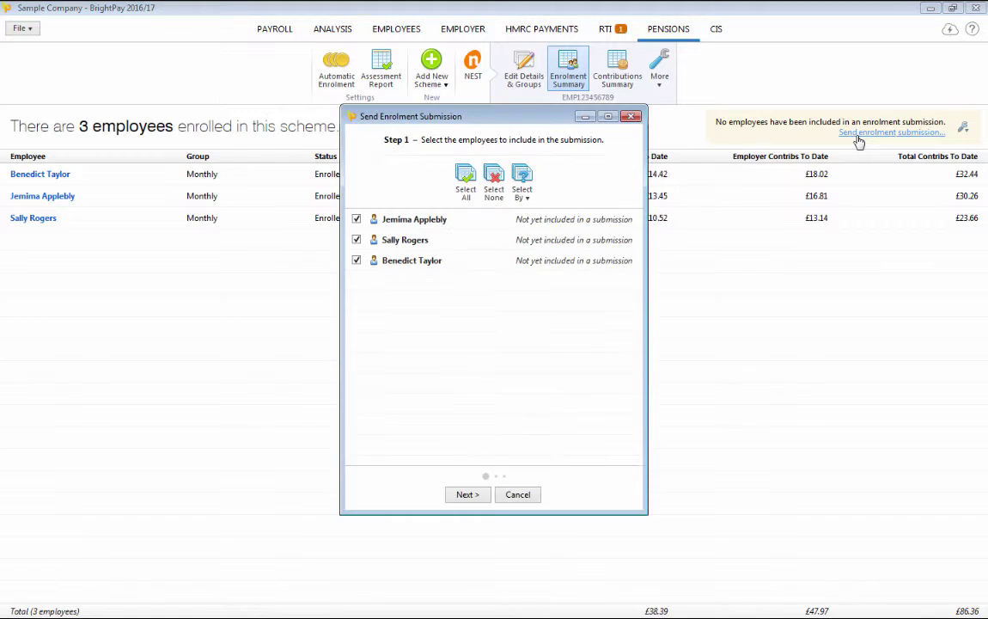
pyautogui.click(465, 495)
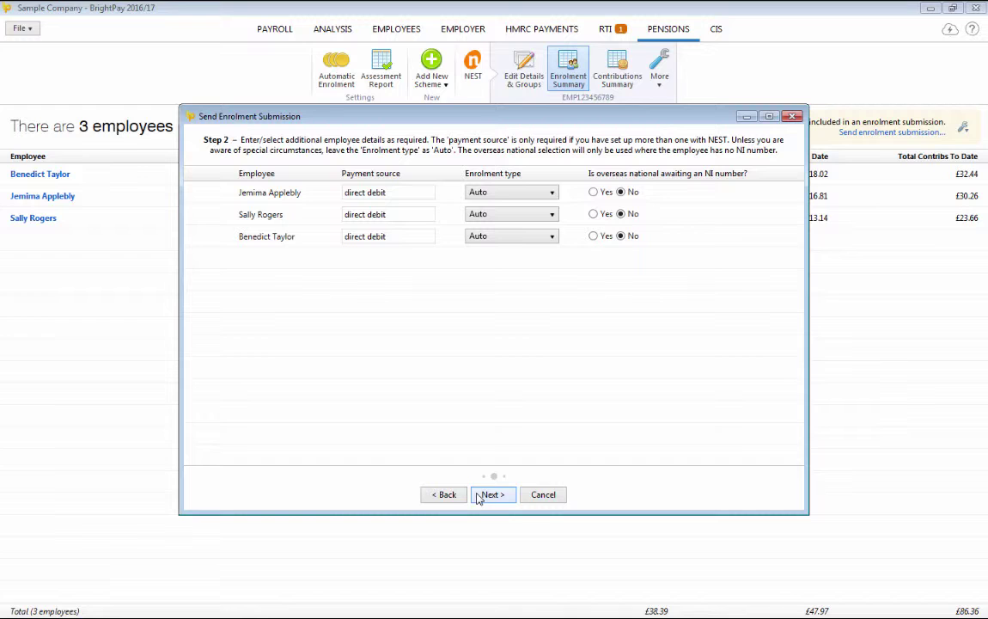
pyautogui.click(479, 497)
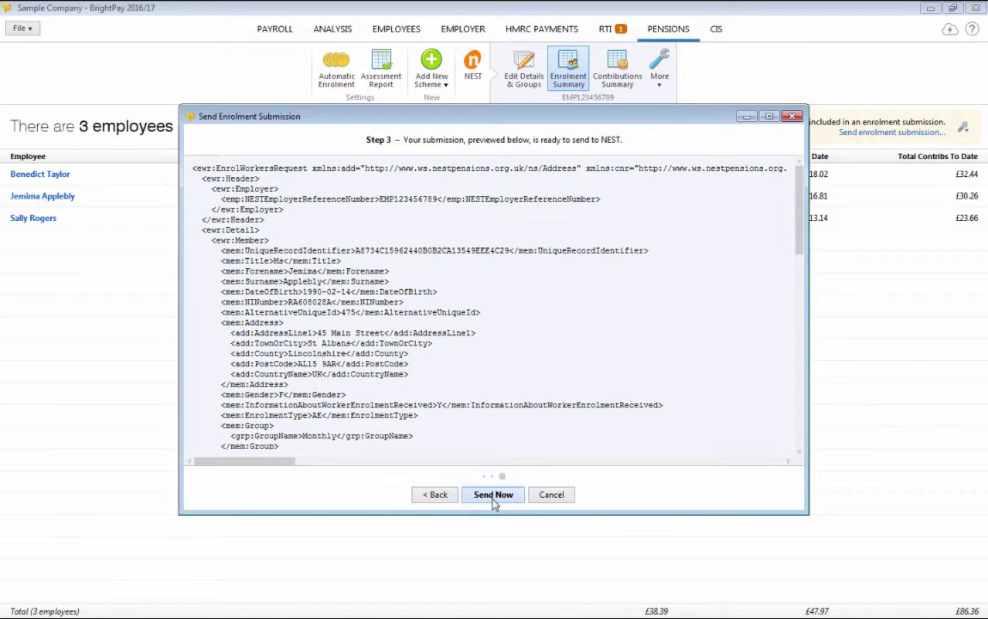
pyautogui.click(495, 504)
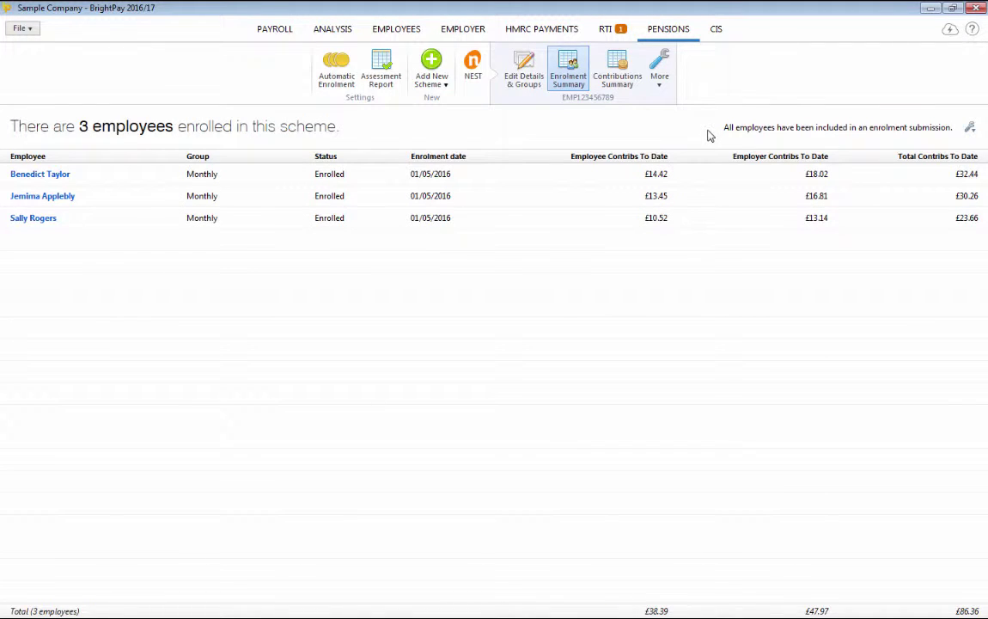
# Step: Start the Month 2 NEST contributions submission with a payment due date of 15 June 2016
pyautogui.click(625, 86)
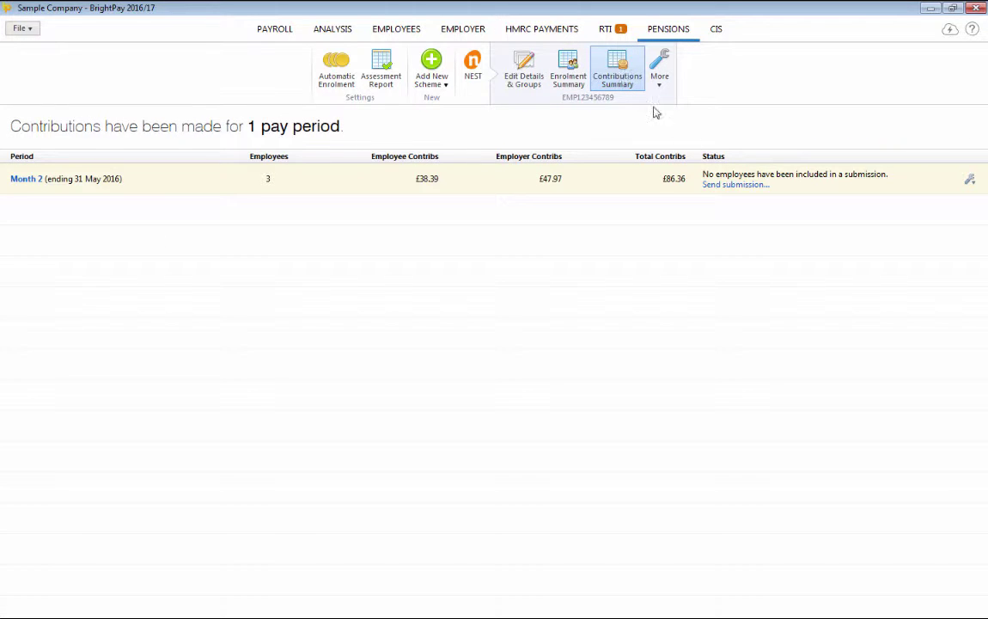
pyautogui.click(733, 186)
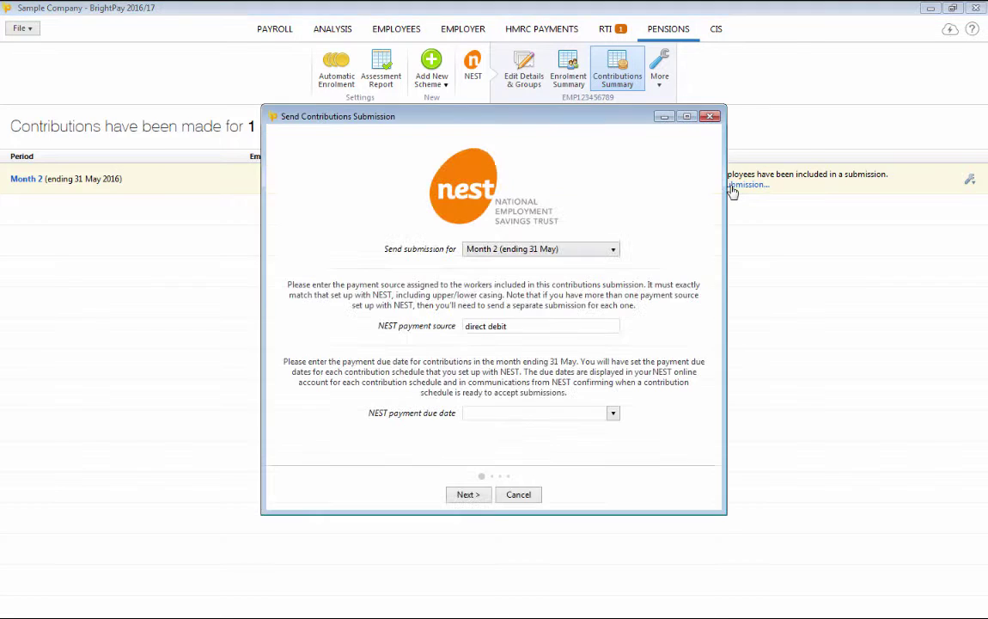
pyautogui.click(612, 414)
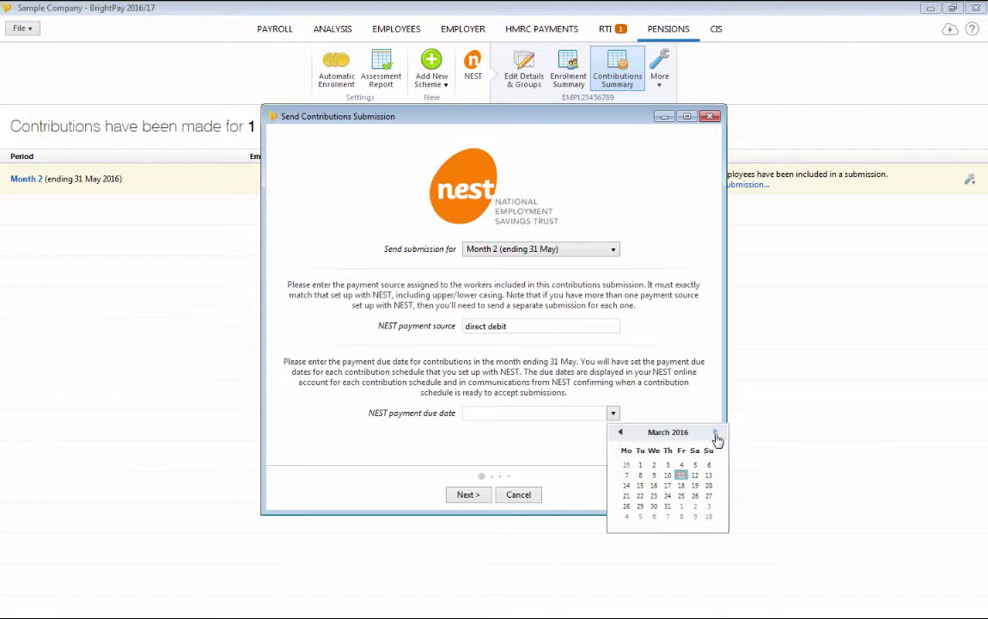
pyautogui.click(715, 433)
pyautogui.click(715, 433)
pyautogui.click(715, 433)
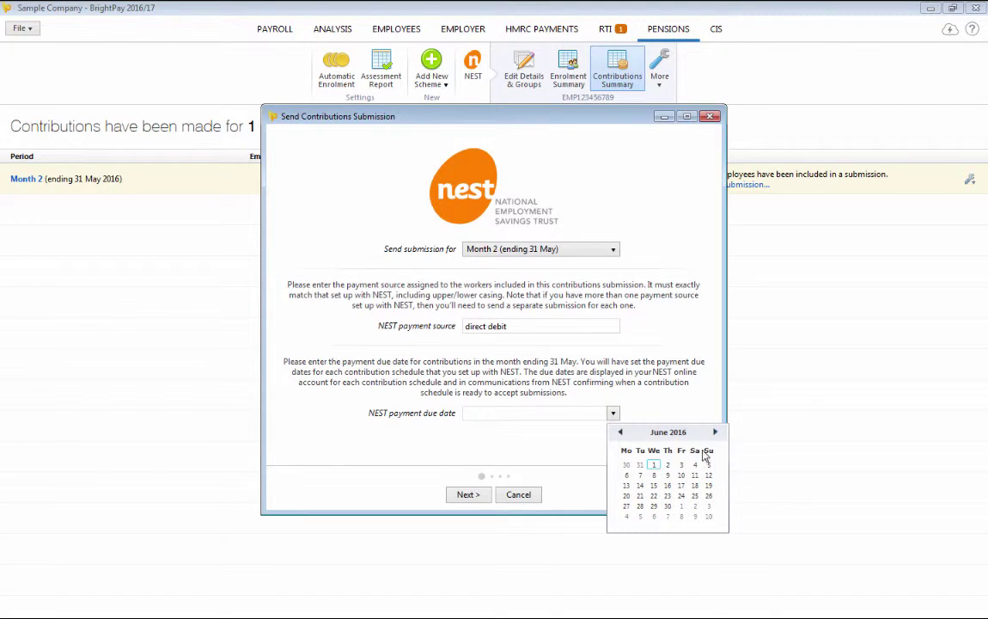
pyautogui.click(653, 485)
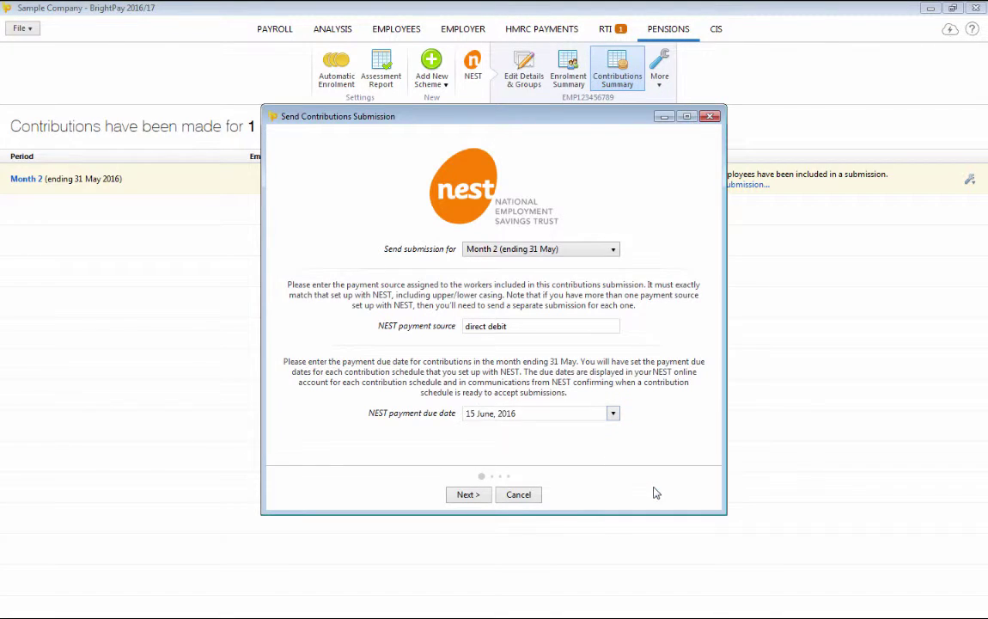
# Step: Continue through the employee list and preview, and send the contributions submission to NEST
pyautogui.click(486, 498)
pyautogui.click(503, 503)
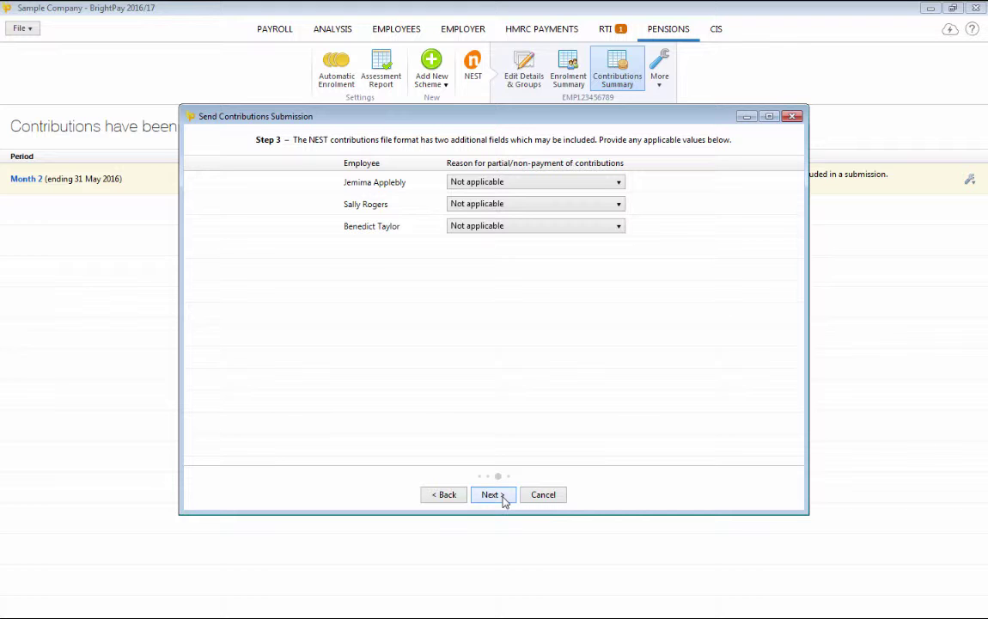
pyautogui.click(504, 502)
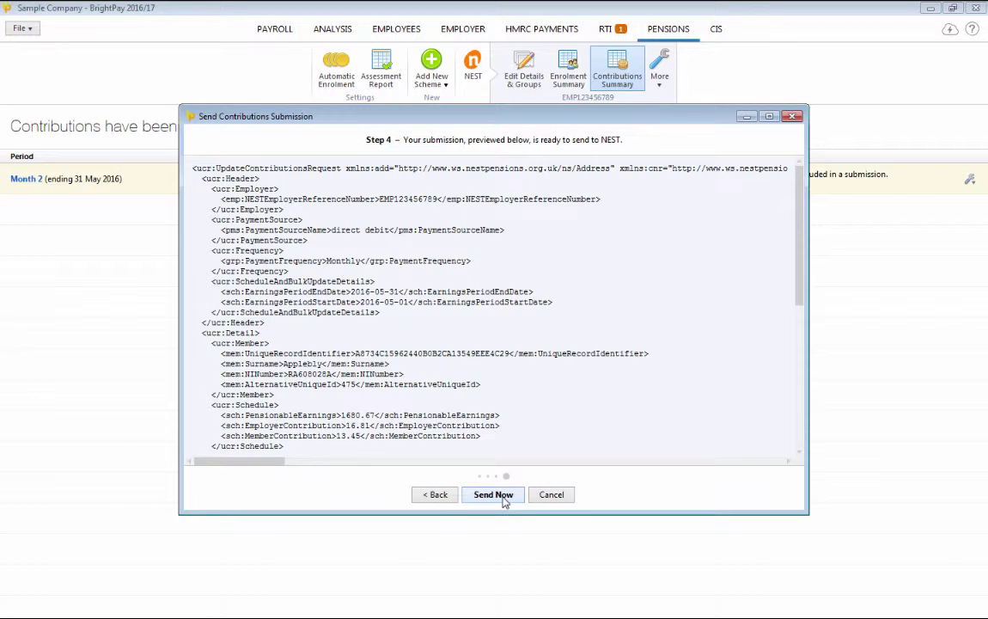
pyautogui.click(494, 495)
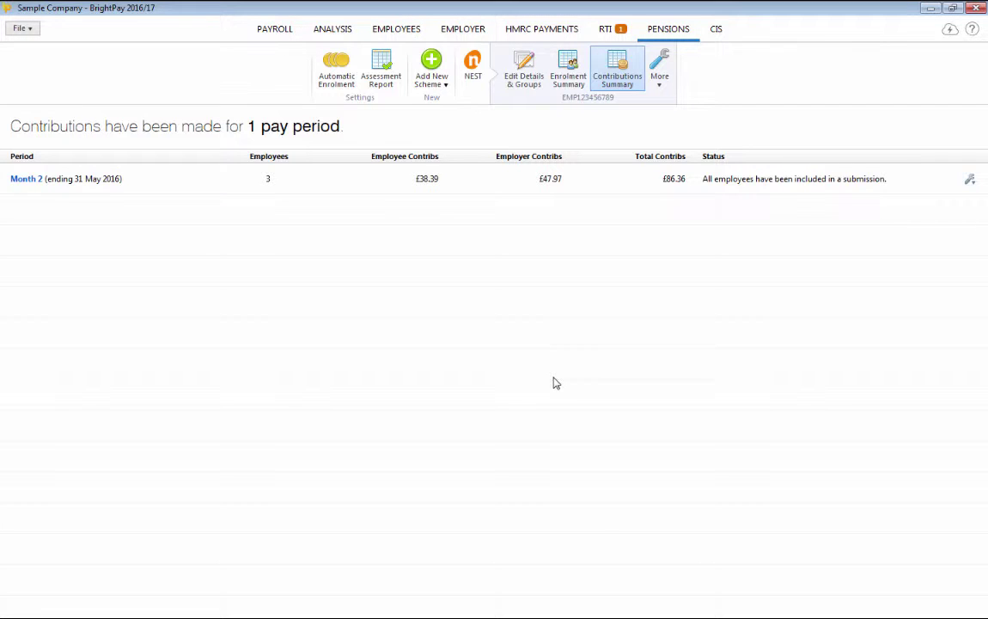
# Step: Opt the first enrolled employee out with a refund, entering the opt-out reference, then check payroll
pyautogui.click(404, 34)
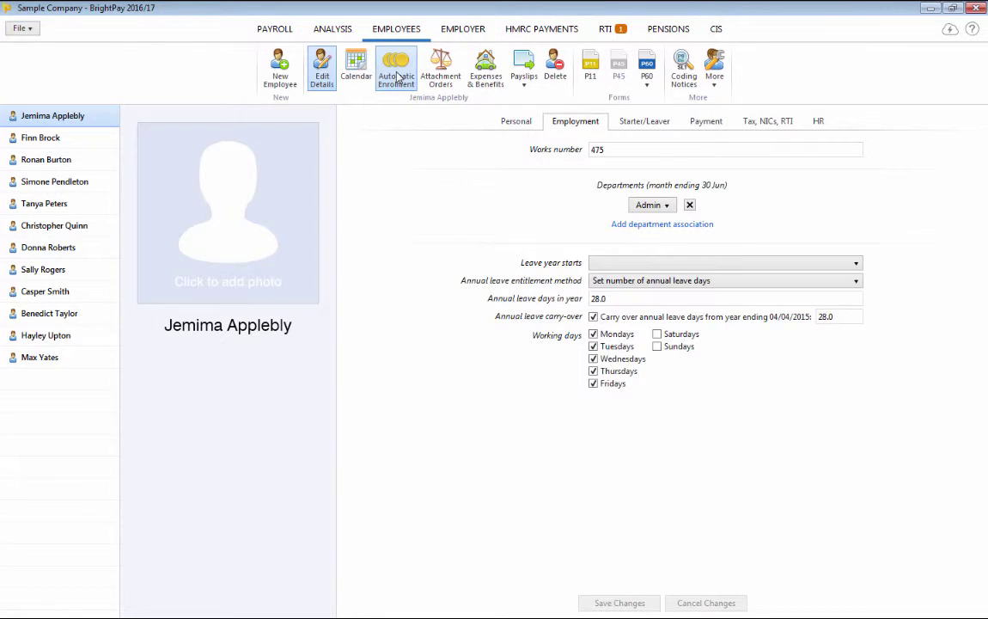
pyautogui.click(397, 74)
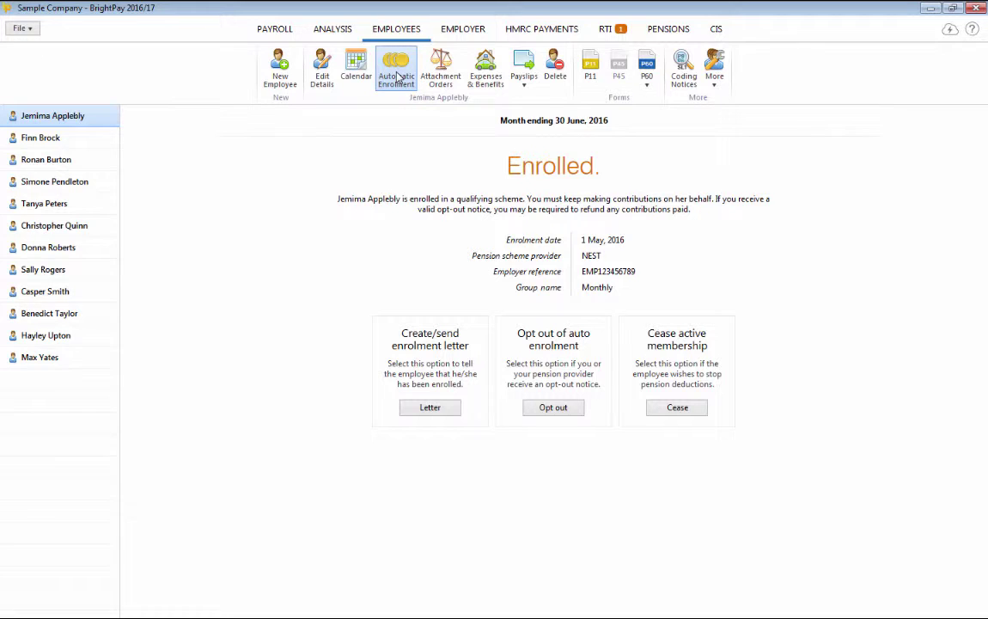
pyautogui.click(554, 409)
pyautogui.click(517, 444)
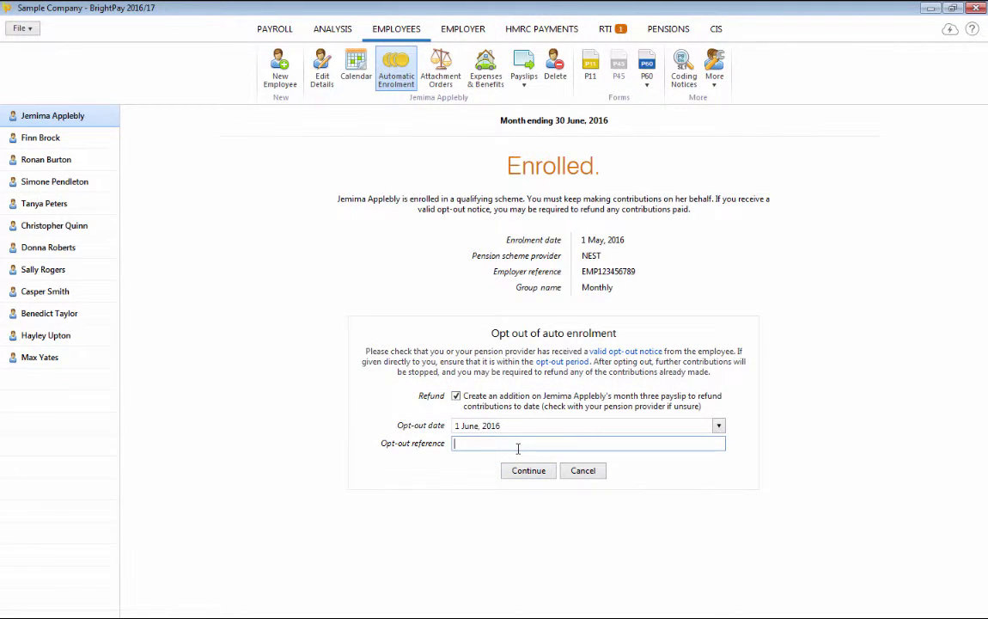
pyautogui.write('AB12345')
pyautogui.click(522, 470)
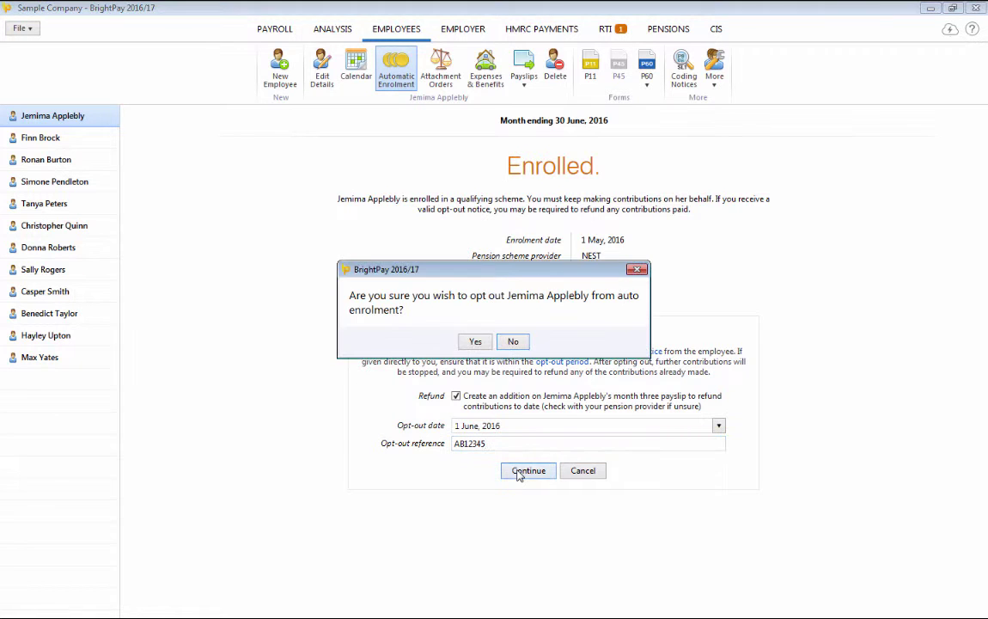
pyautogui.click(475, 343)
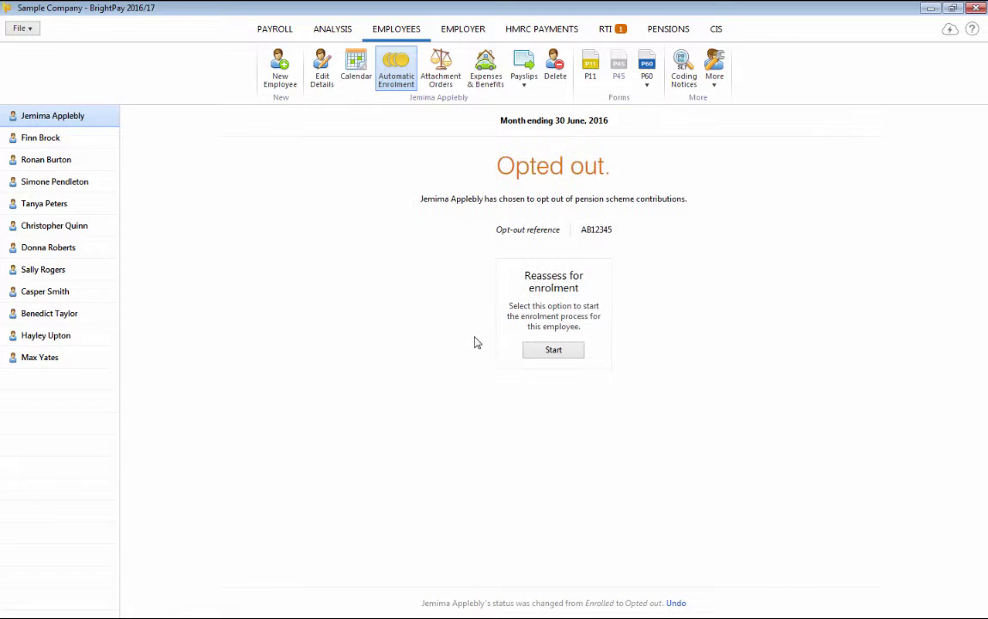
pyautogui.click(275, 30)
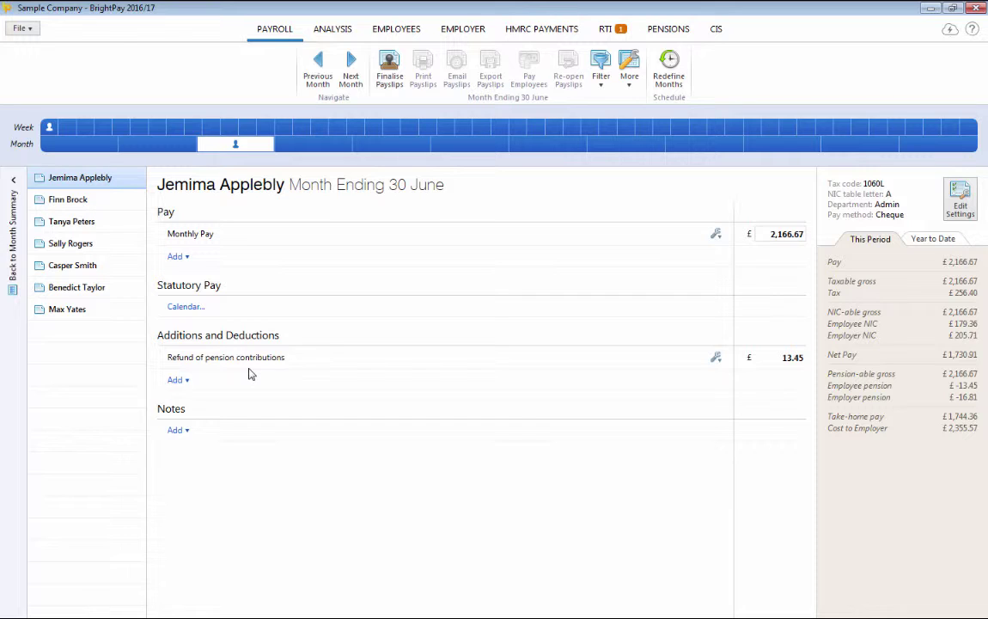
# Step: Create a new payroll report in Analysis
pyautogui.click(342, 33)
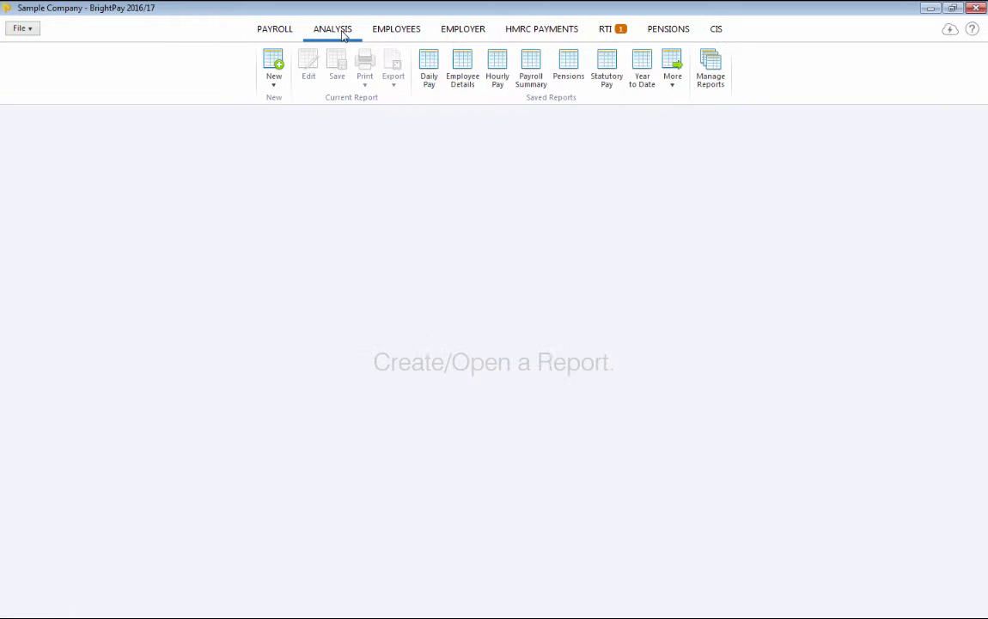
pyautogui.click(274, 82)
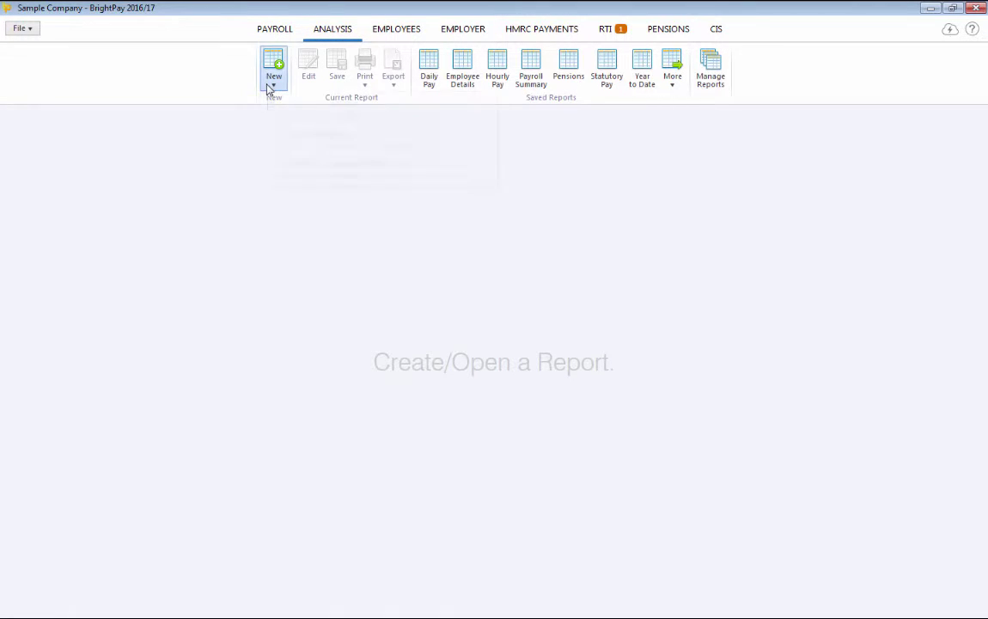
pyautogui.click(275, 106)
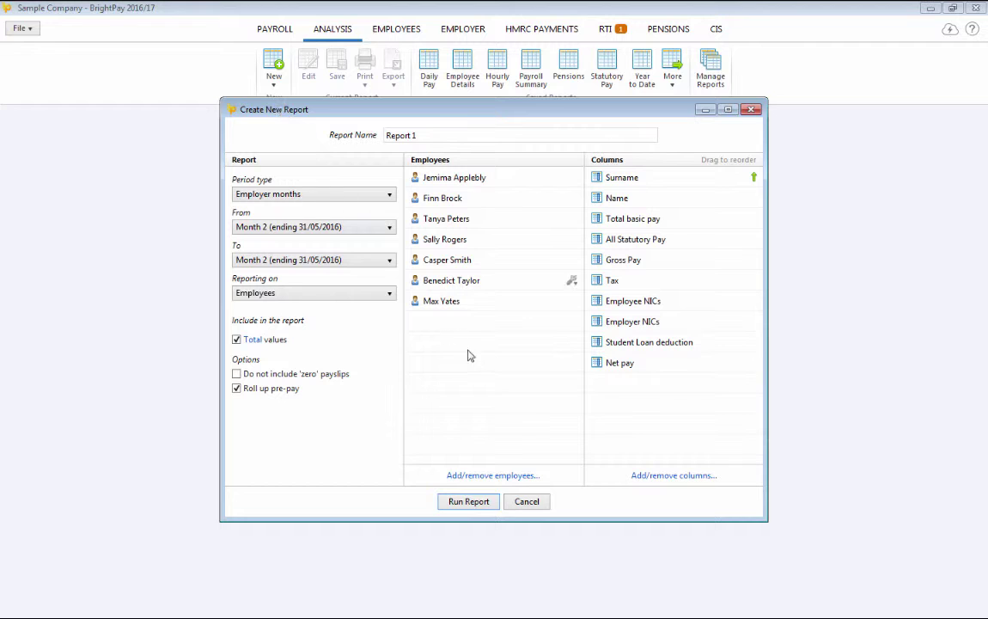
# Step: Add the Monthly (NEST) contribution, percentage, qualifying earnings and total columns, then run the report
pyautogui.click(674, 477)
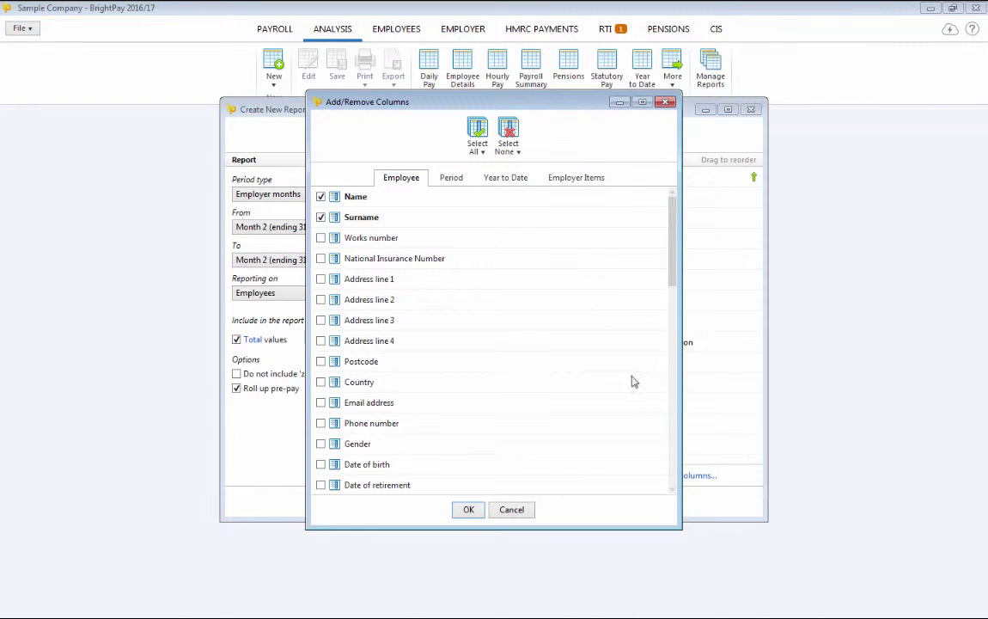
pyautogui.click(592, 178)
pyautogui.scroll(-3, 482, 310)
pyautogui.click(456, 239)
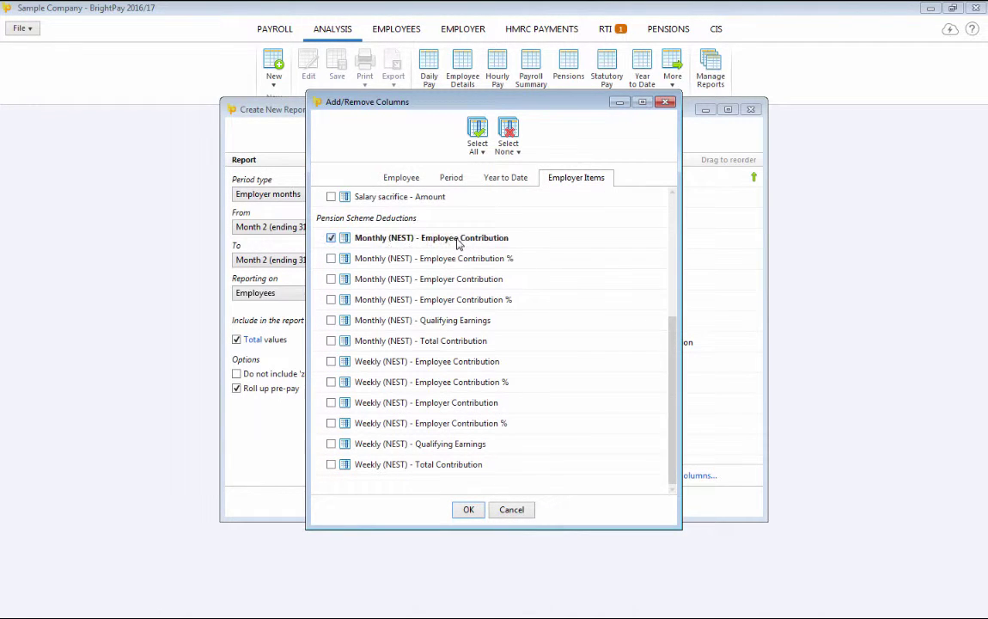
pyautogui.click(462, 258)
pyautogui.click(460, 280)
pyautogui.click(457, 299)
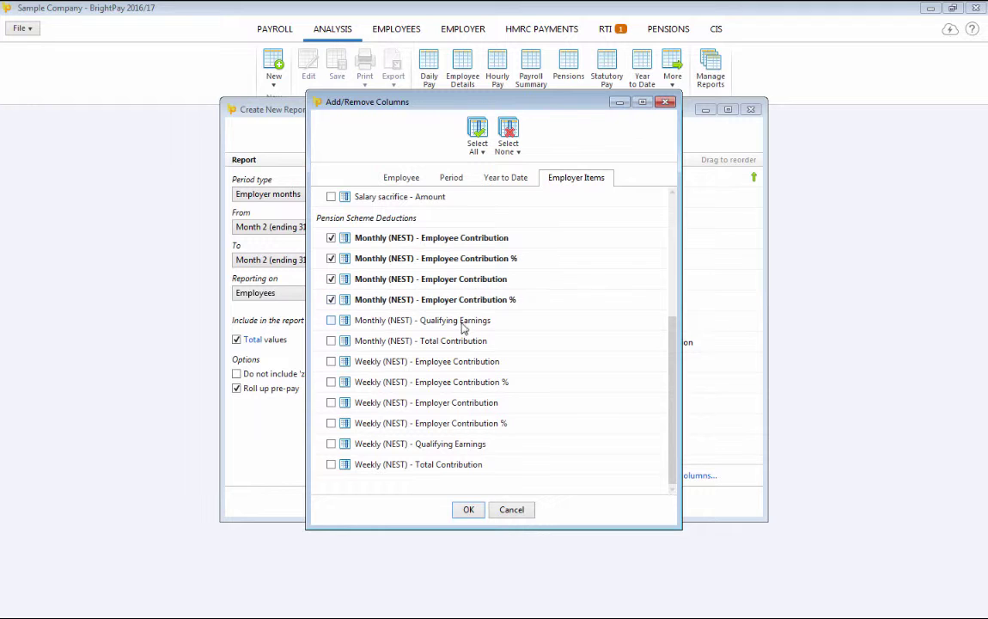
pyautogui.click(455, 321)
pyautogui.click(438, 341)
pyautogui.click(469, 509)
pyautogui.click(467, 502)
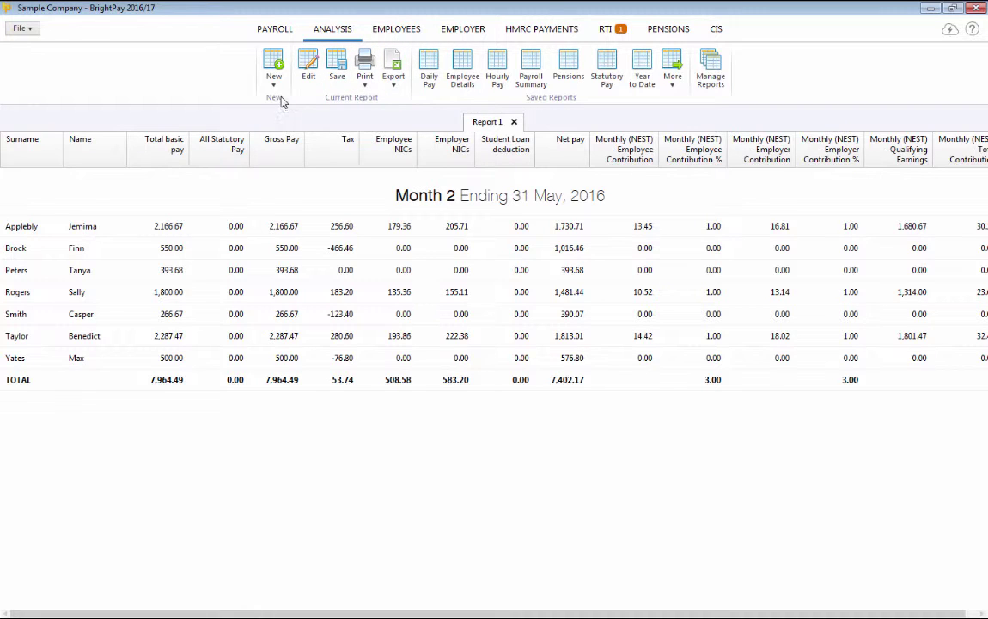
# Step: Return to payroll and open the flagged eligible jobholder's £1,393.68 June payslip
pyautogui.click(279, 31)
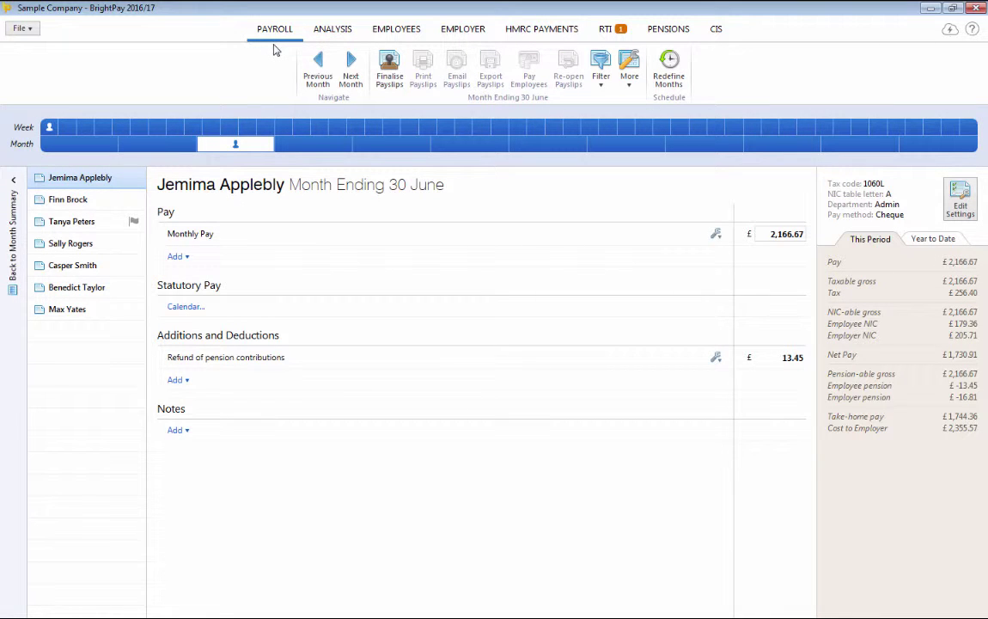
pyautogui.click(86, 221)
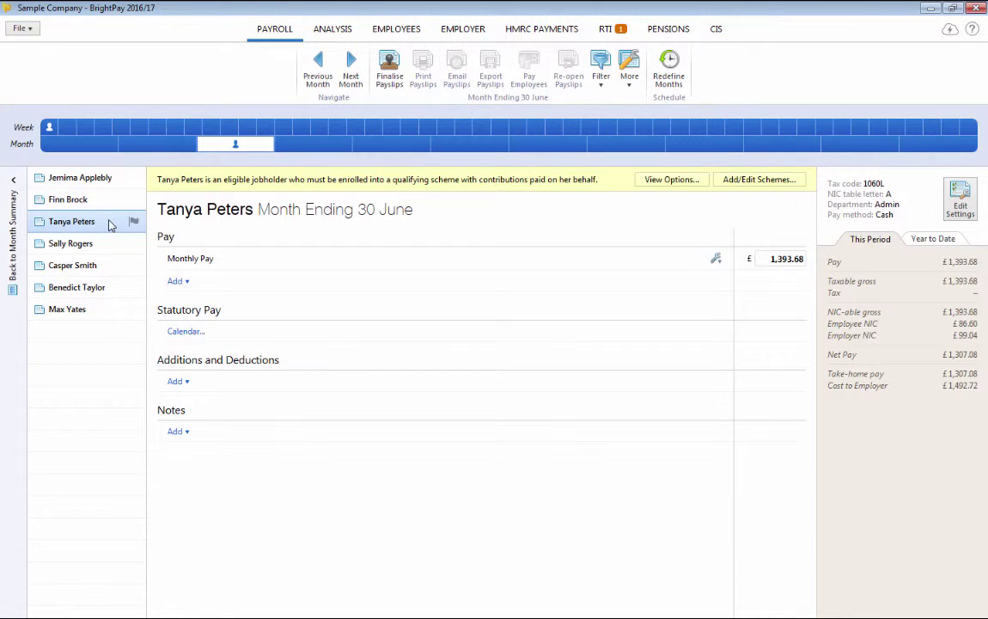